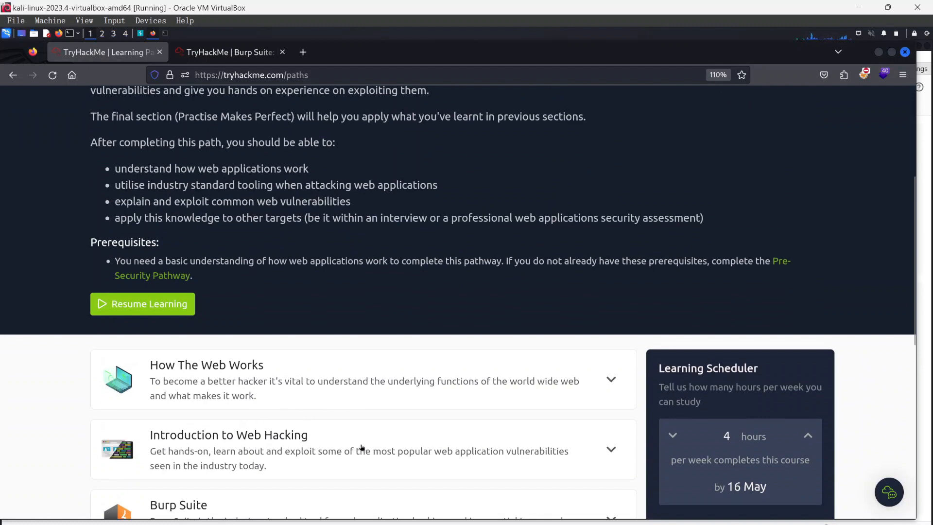
Find Burp Suite in the learning path, switch to the Burp Suite: Repeater room, and read its title and description.
scroll(335, 454, "down", 3)
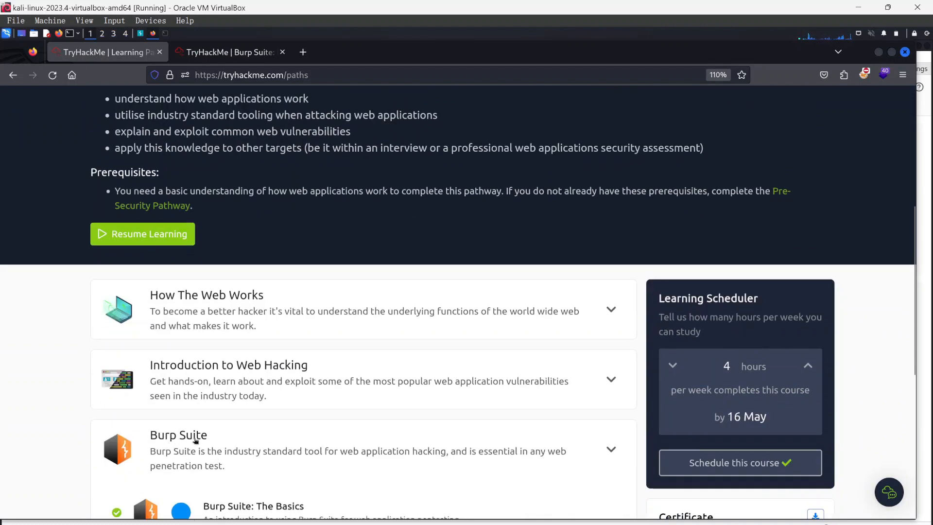
left_click(224, 54)
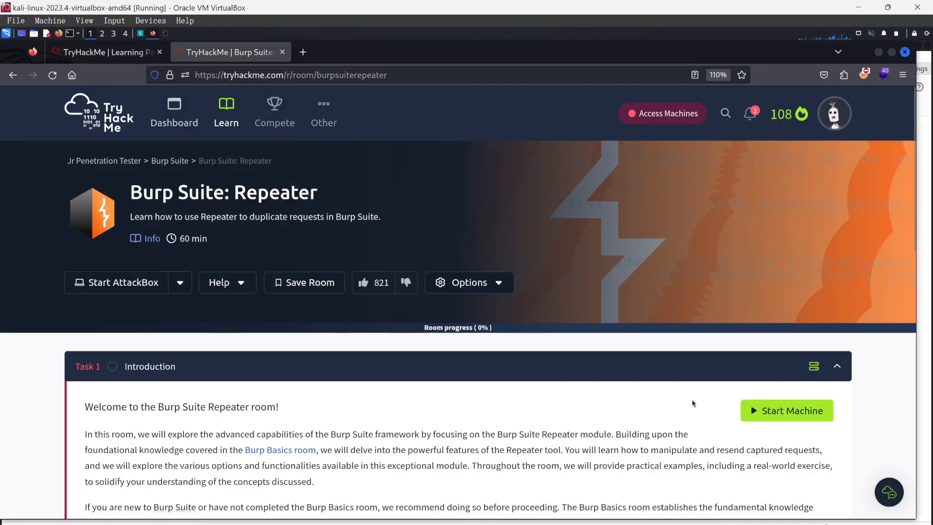
scroll(233, 275, "down", 2)
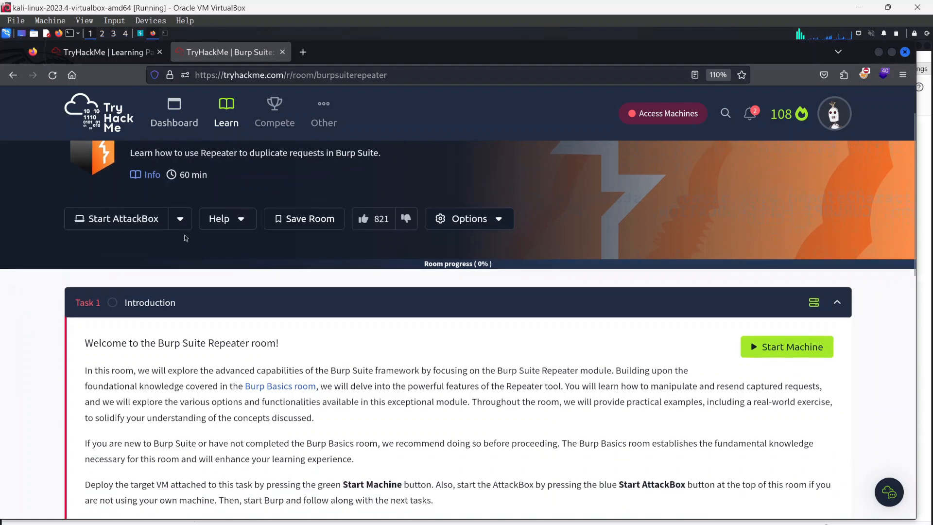
scroll(127, 218, "up", 2)
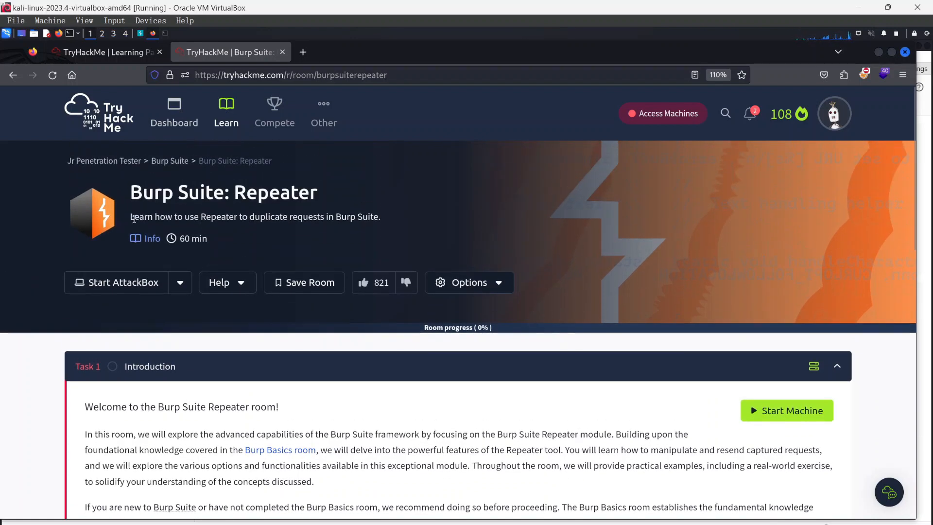
left_click_drag(134, 219, 329, 218)
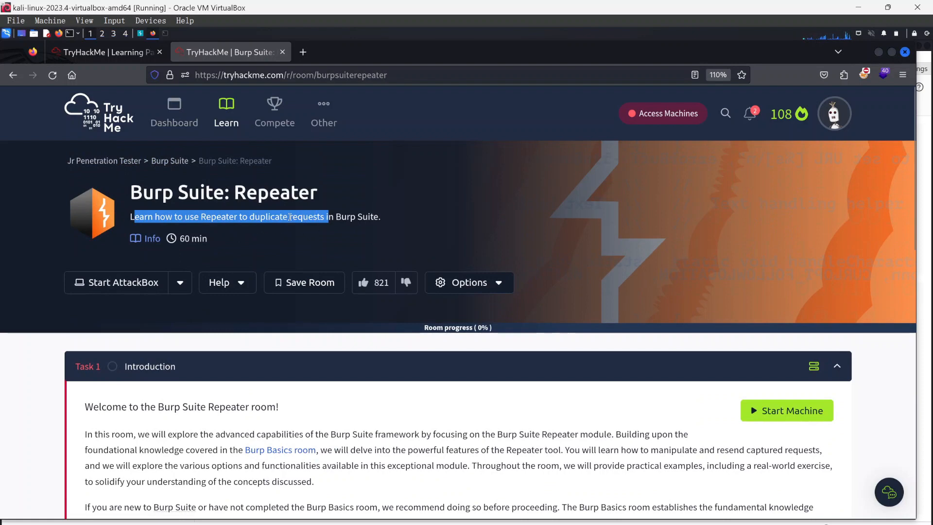
left_click(354, 231)
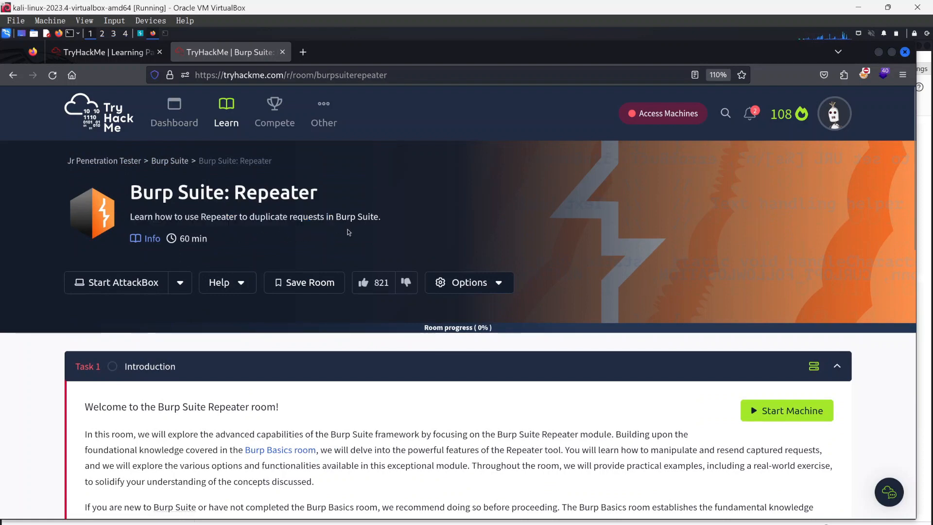
left_click_drag(382, 217, 368, 217)
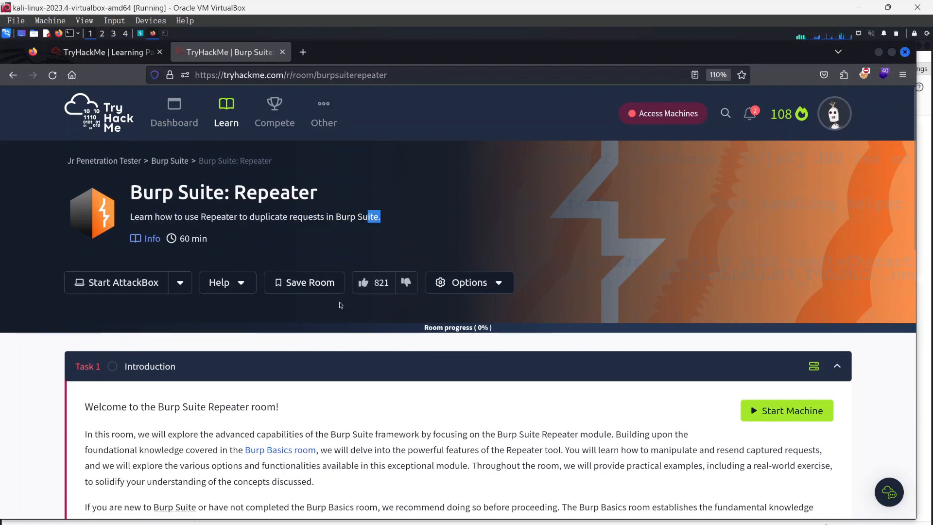
Start the target machine attached to Task 1 of the Burp Suite: Repeater room.
scroll(390, 302, "down", 3)
scroll(390, 302, "down", 3)
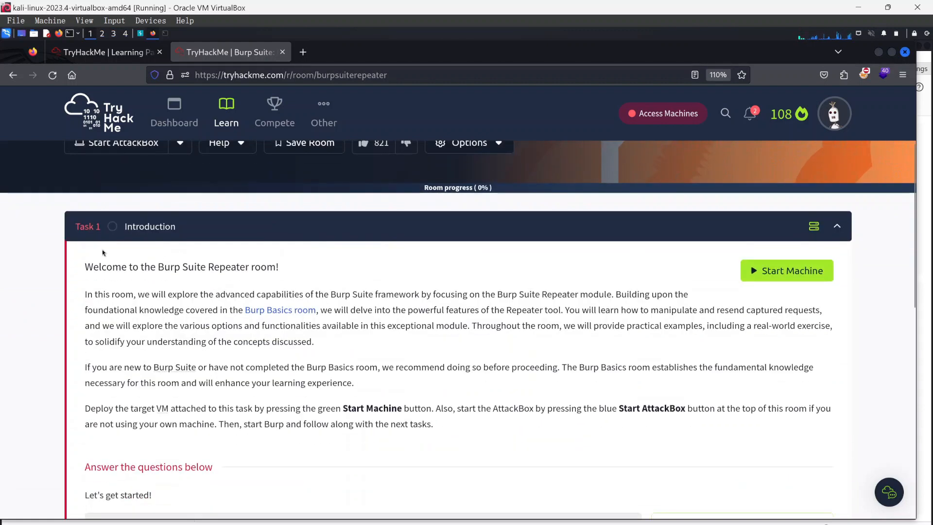
left_click(746, 269)
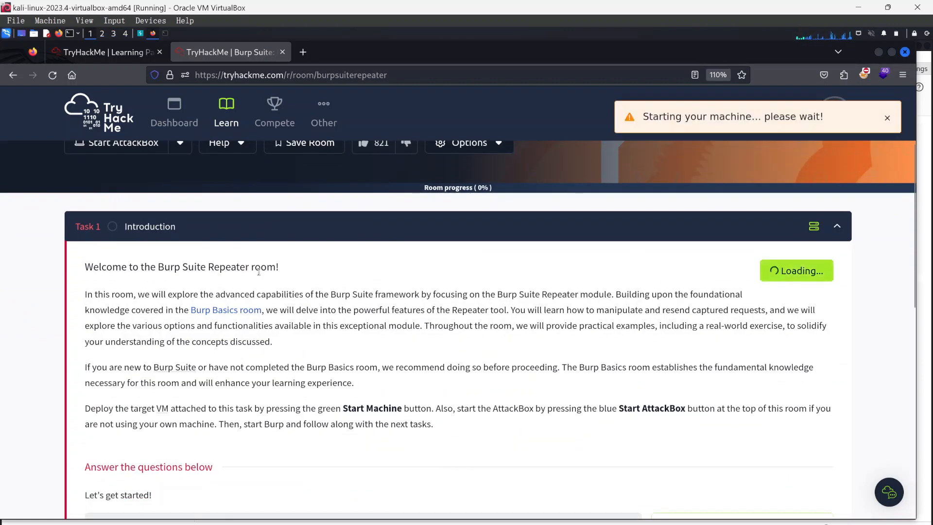
Read the Task 1 introduction and deployment instructions, and check that Burp Suite is open alongside the room.
scroll(192, 293, "down", 3)
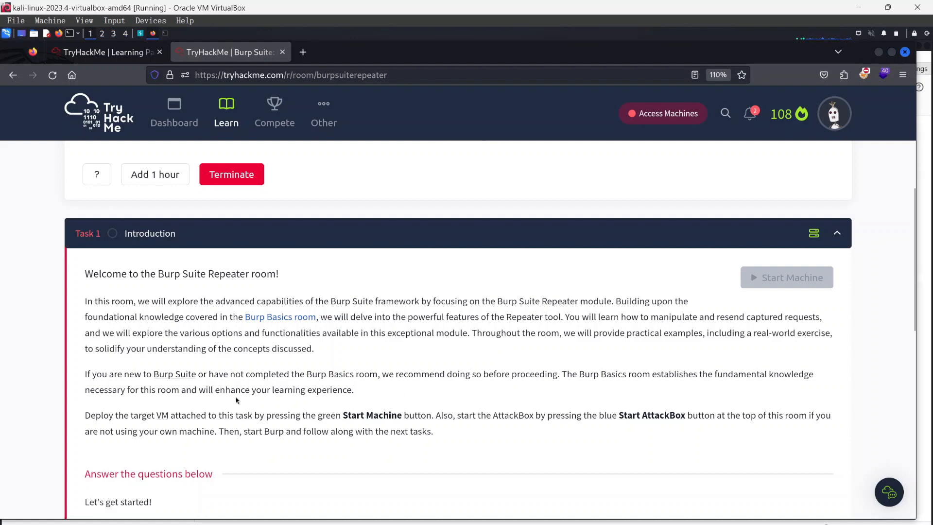
scroll(261, 371, "down", 3)
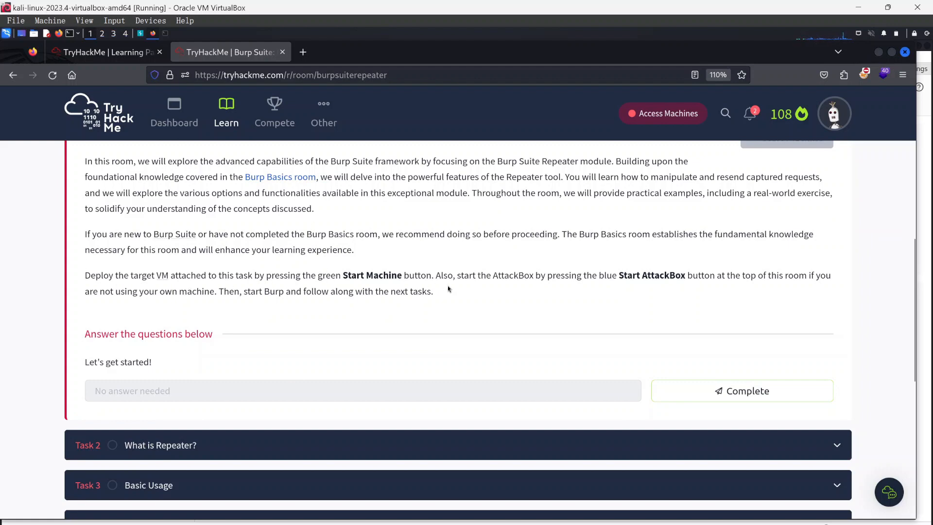
scroll(592, 289, "up", 2)
scroll(615, 332, "down", 1)
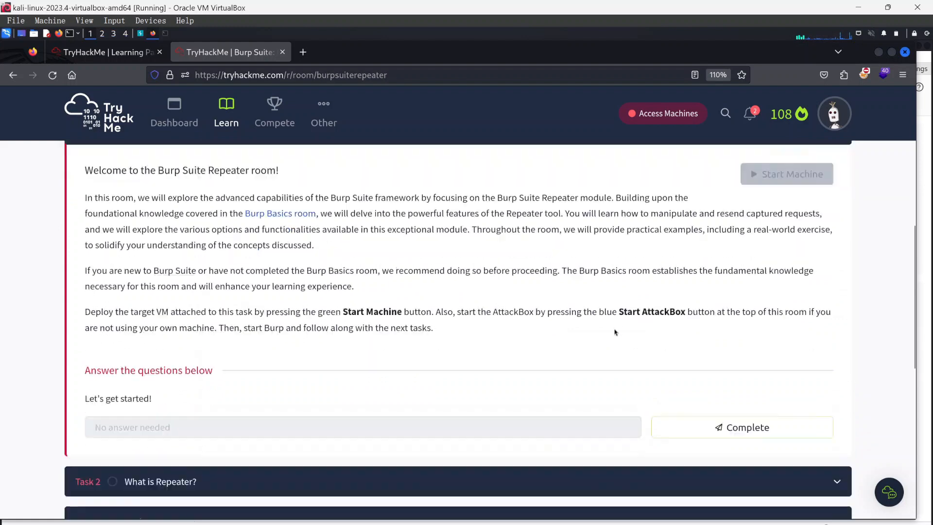
scroll(615, 332, "down", 1)
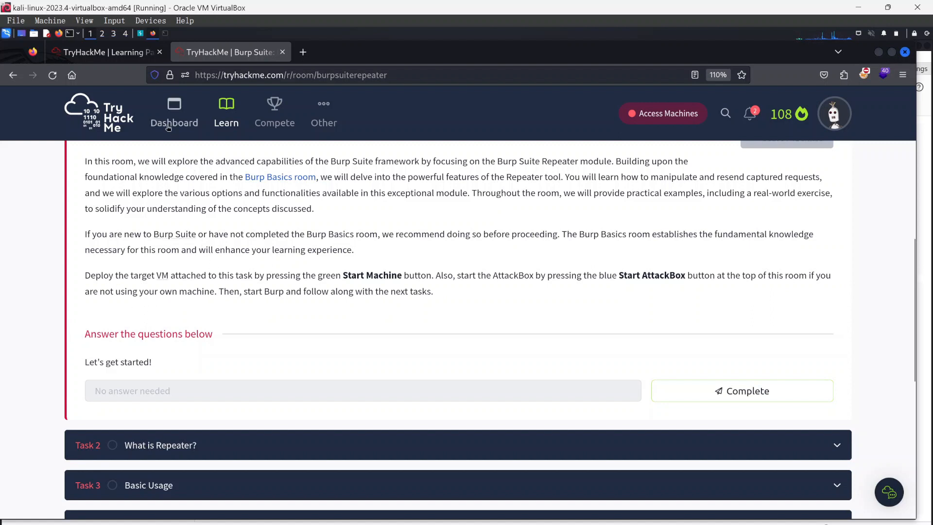
left_click(140, 33)
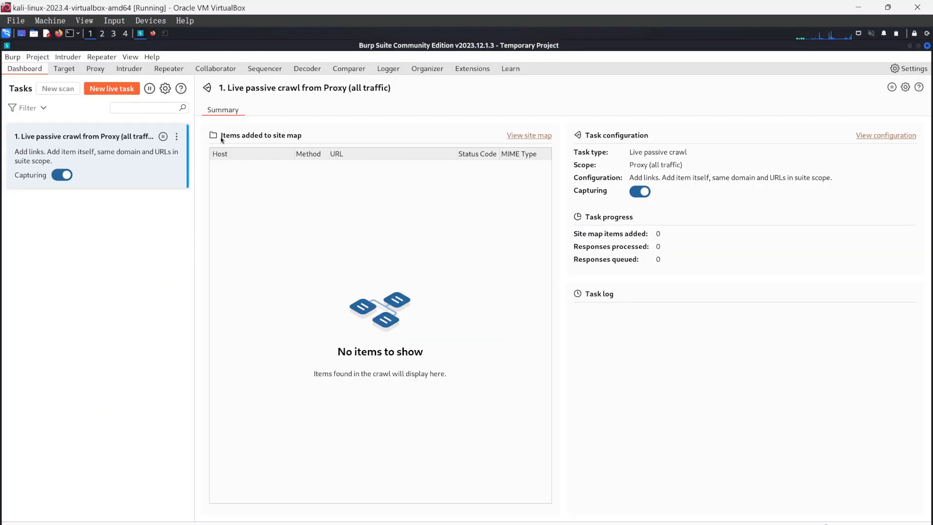
left_click(152, 34)
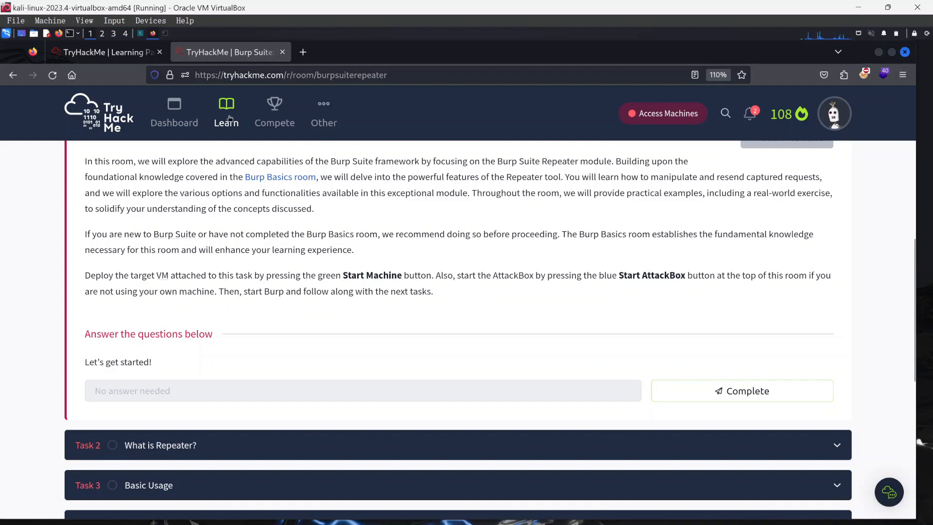
left_click(140, 33)
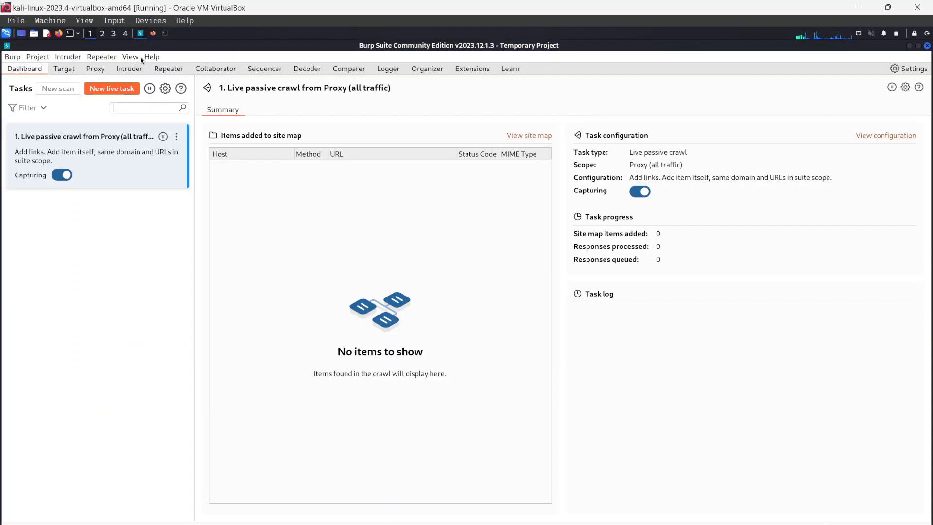
left_click(152, 34)
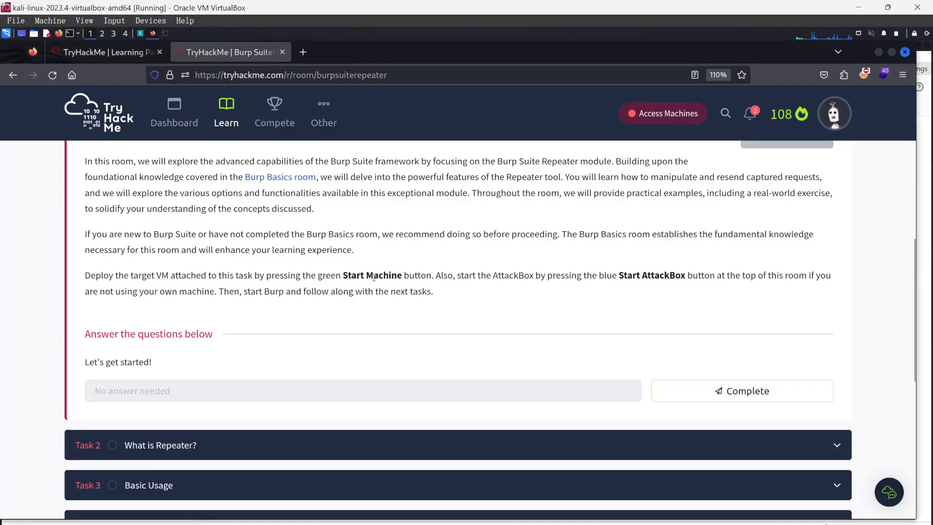
Tile the windows side by side, with the TryHackMe browser on the left half and Burp Suite on the right half.
key("super+Right")
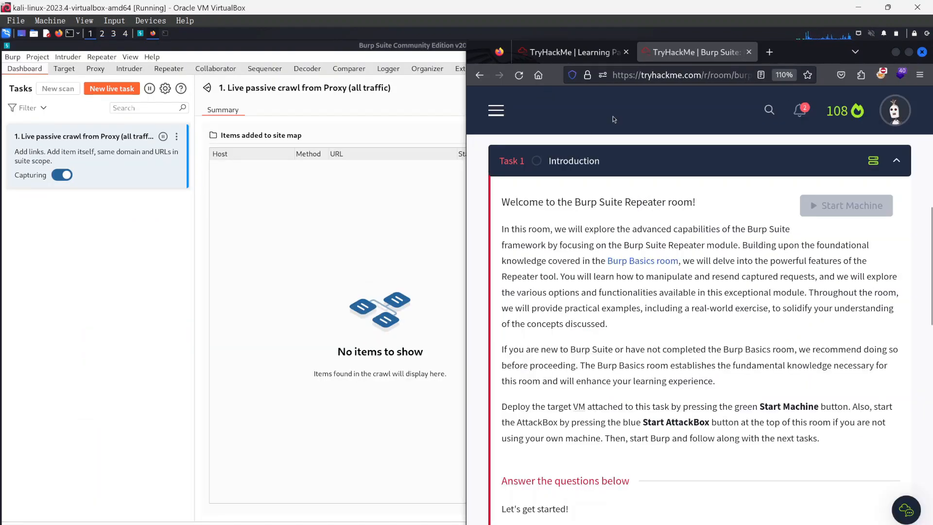
left_click(908, 52)
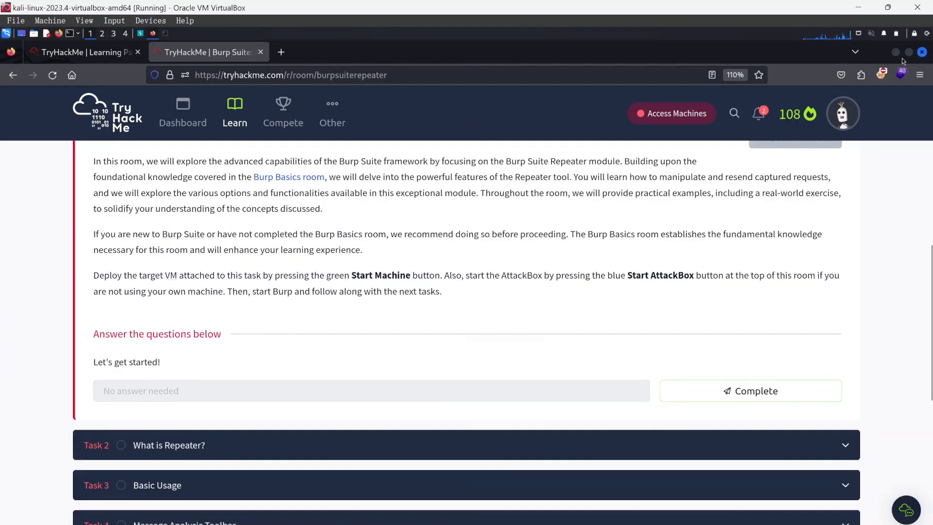
key("super+Left")
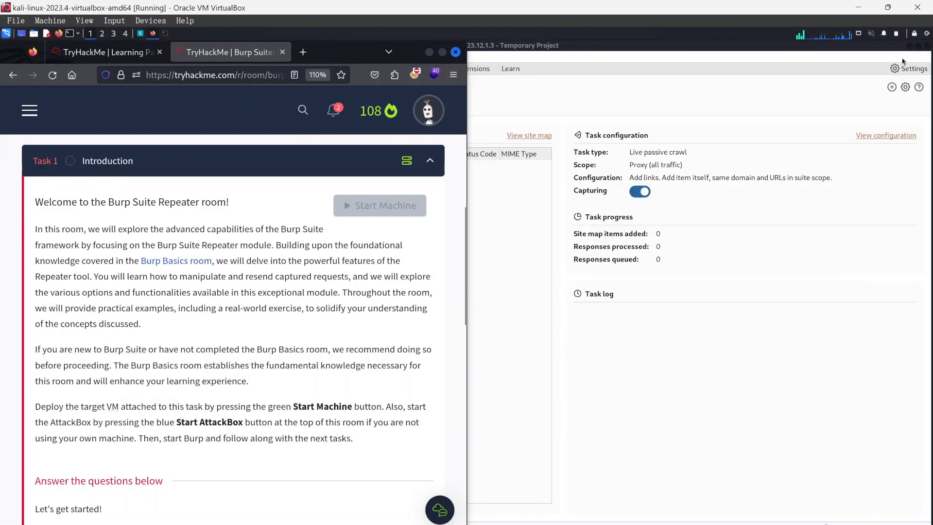
left_click(702, 127)
key("super+Right")
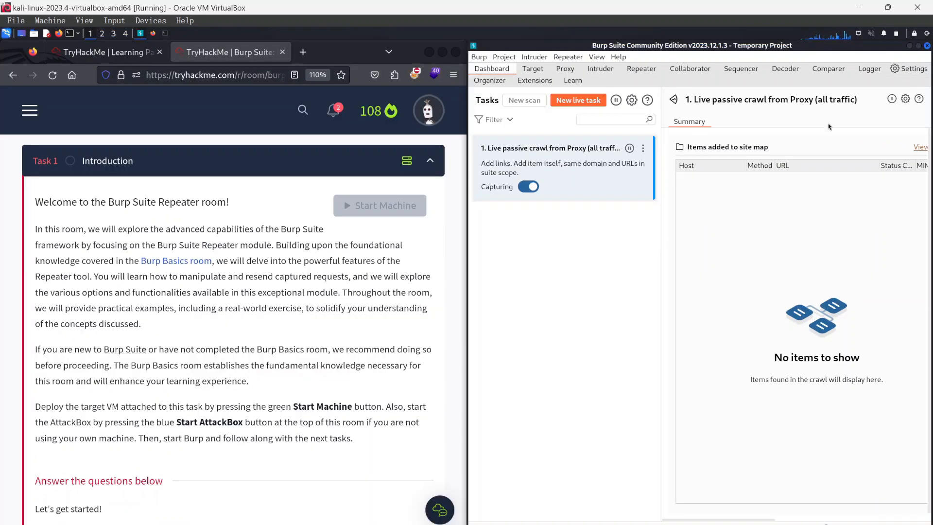
Mark Task 1's "Let's get started!" question as complete and open Task 2, What is Repeater?
left_click(96, 459)
scroll(97, 459, "down", 3)
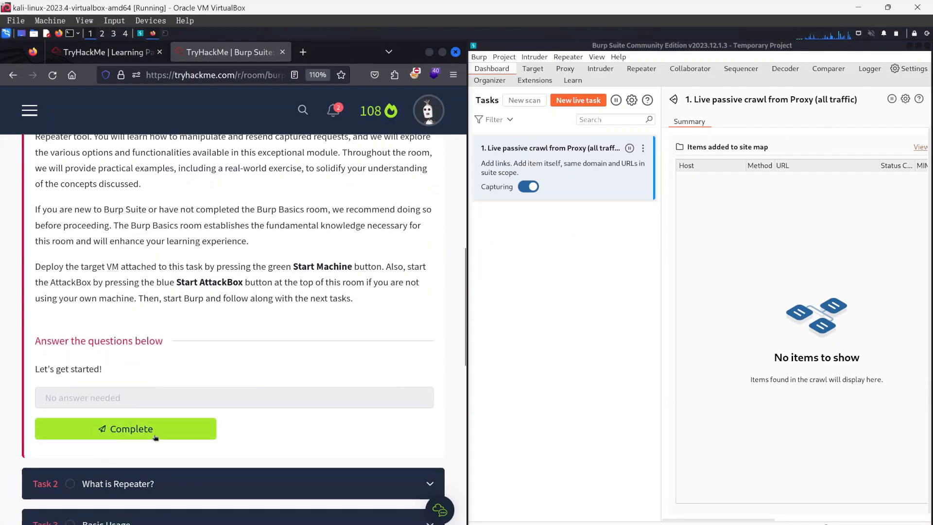
left_click(116, 483)
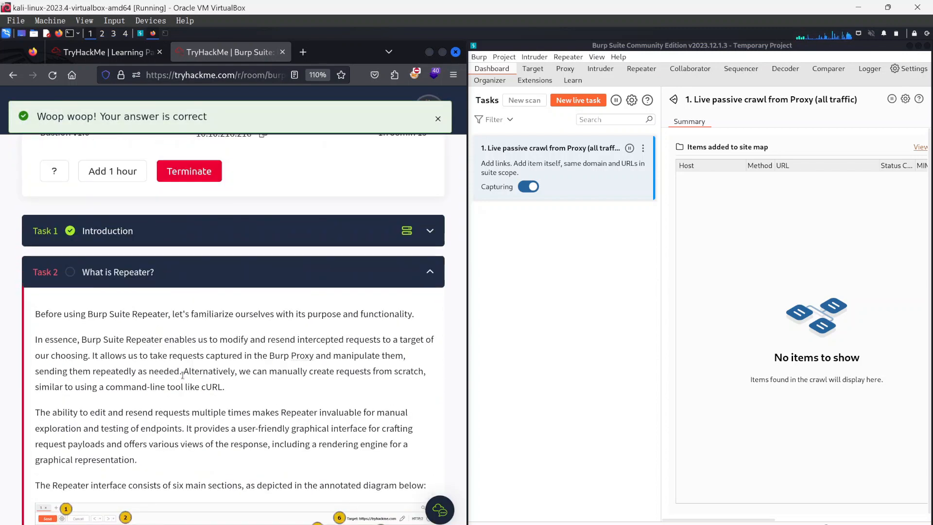
Read Task 2's explanation of Repeater and its annotated interface diagram, and view the Repeater tool in Burp Suite.
scroll(81, 325, "down", 3)
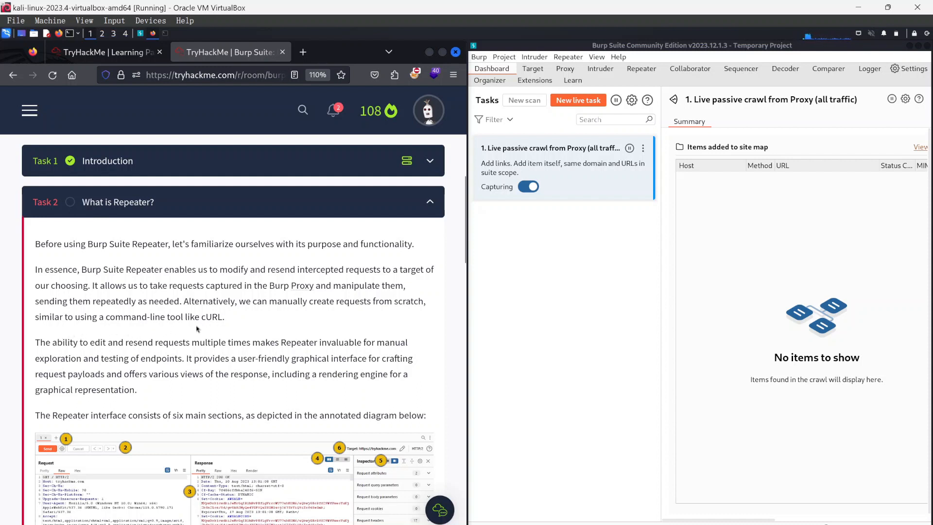
left_click_drag(200, 317, 209, 318)
scroll(207, 329, "down", 3)
scroll(61, 307, "down", 3)
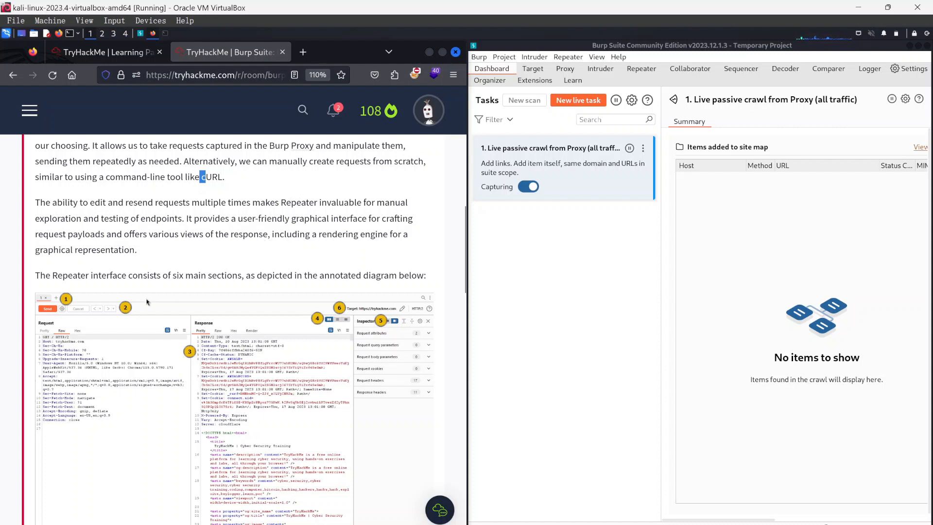
scroll(150, 299, "down", 1)
scroll(151, 299, "down", 2)
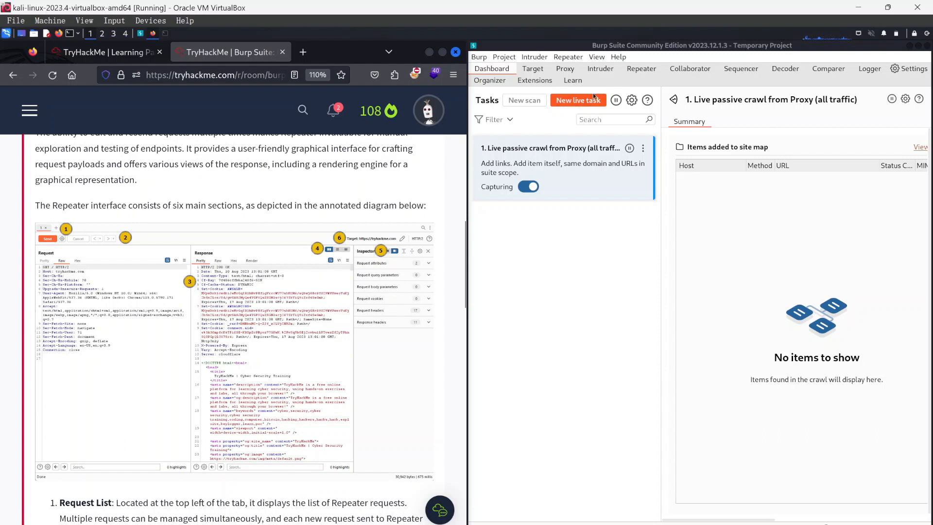
left_click(642, 69)
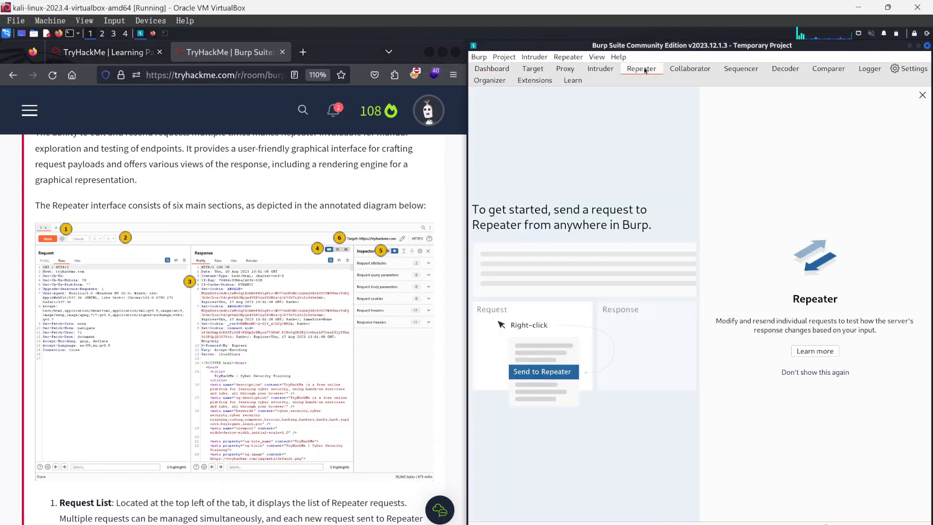
left_click(565, 69)
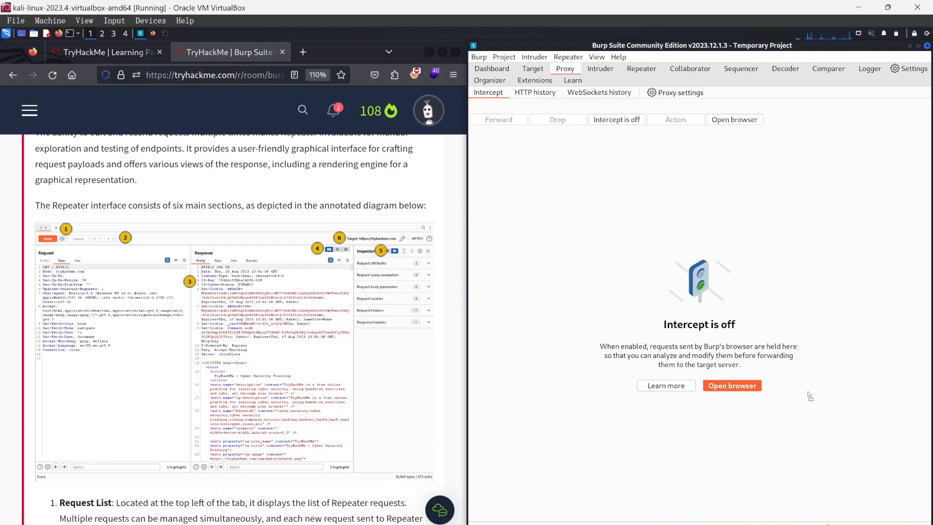
left_click_drag(747, 394, 746, 391)
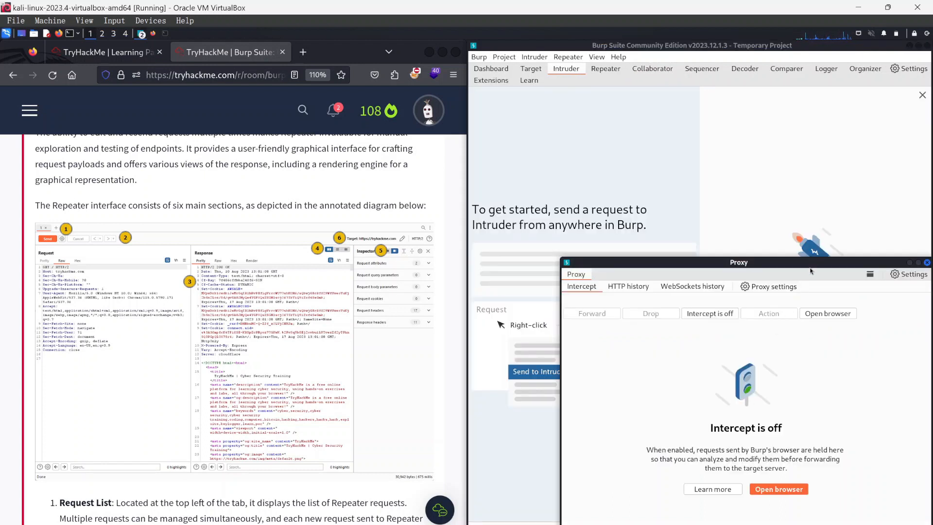
right_click(577, 279)
left_click(605, 294)
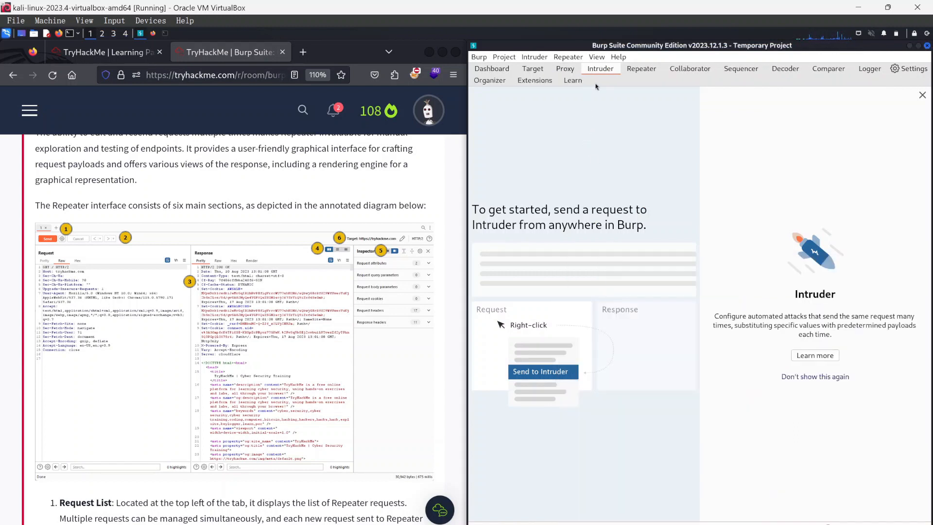
Turn on Proxy interception in Burp Suite, open Burp's browser, and request tryhackme.com to capture the traffic.
left_click(566, 71)
left_click(615, 120)
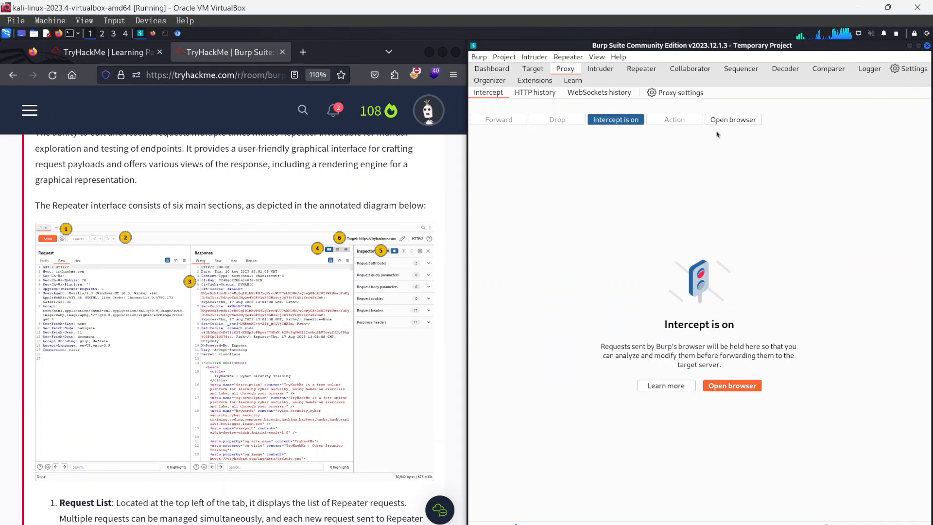
left_click(732, 385)
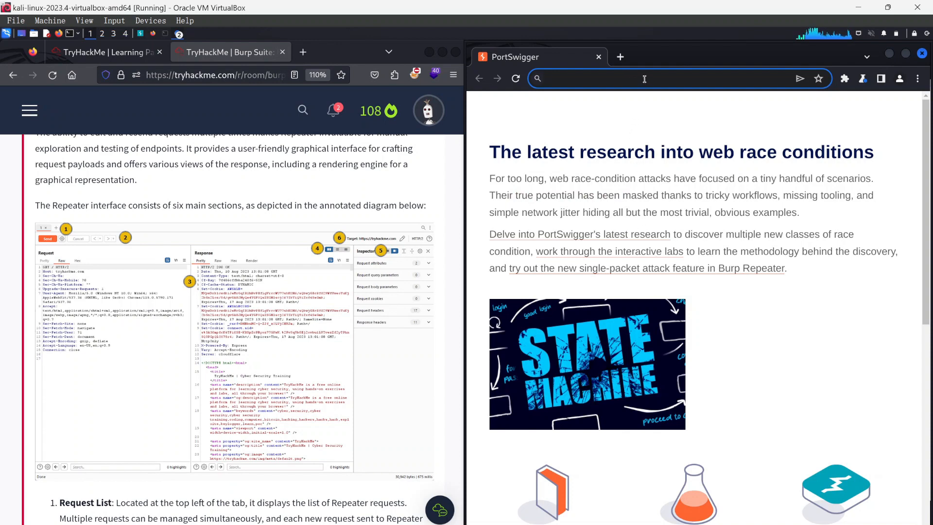
type("try")
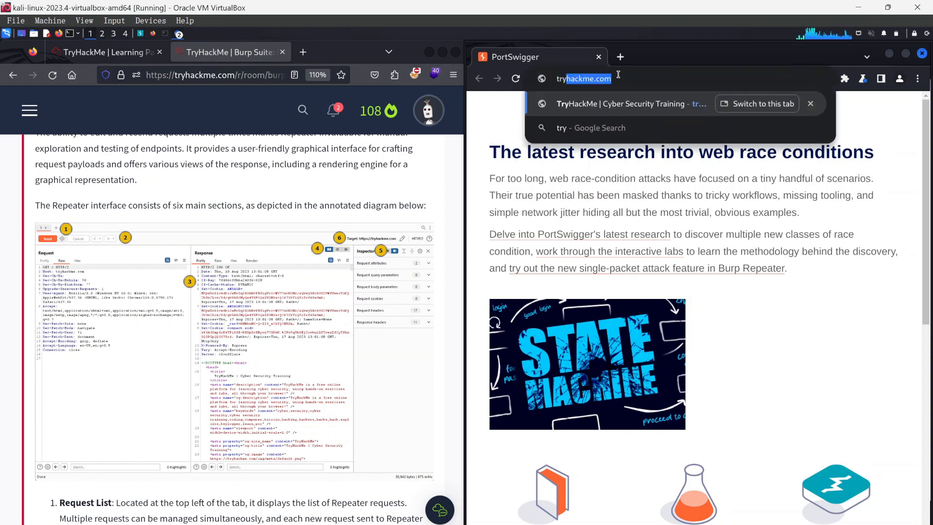
key("Return")
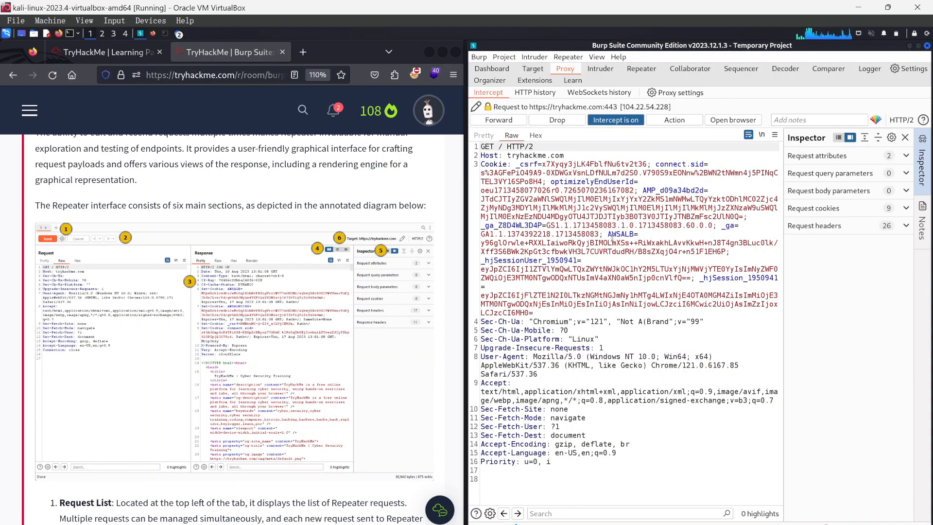
Pass the intercepted tryhackme.com request from Proxy to Repeater and send it from there.
right_click(590, 204)
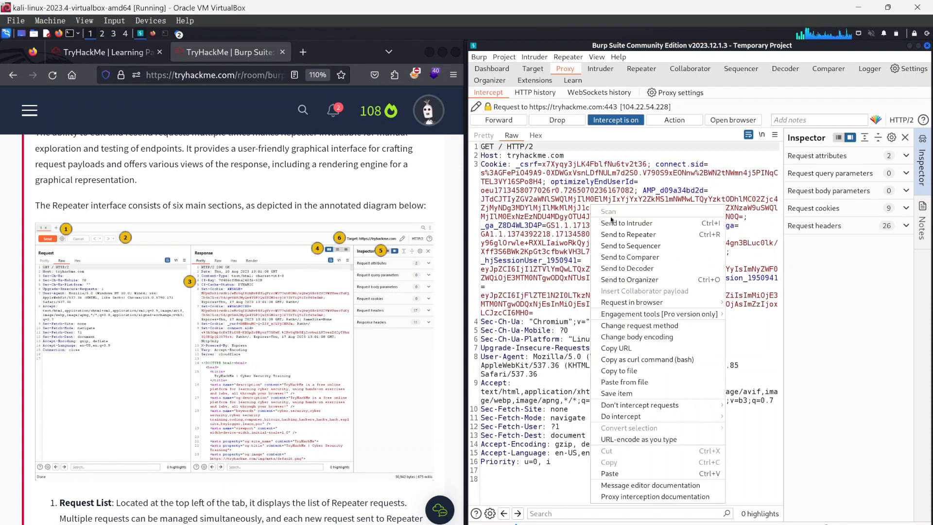
left_click(632, 234)
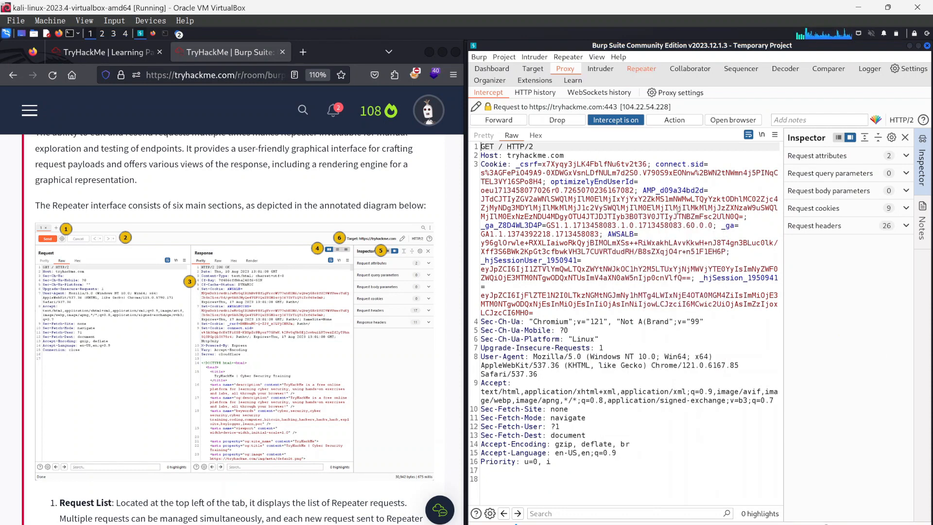
left_click(642, 69)
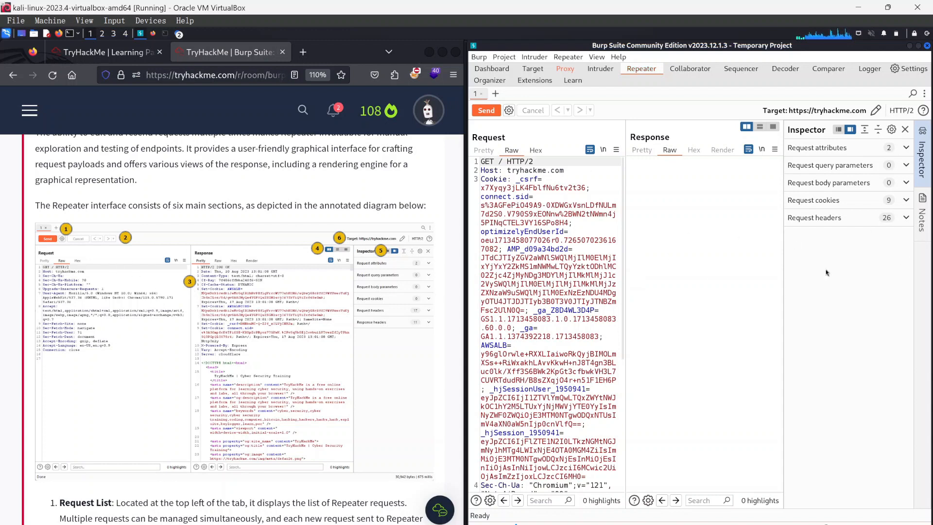
left_click(486, 110)
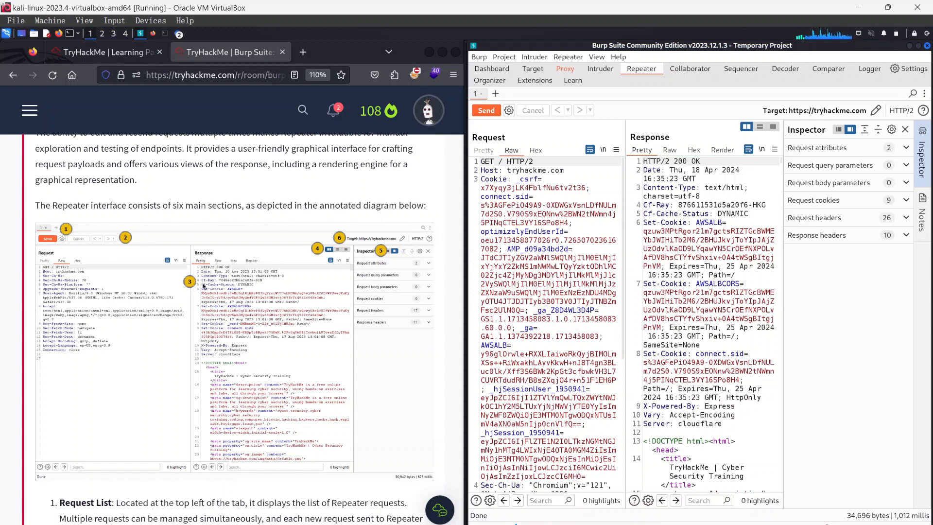
Add an empty HTTP tab and a WebSocket tab in Repeater without attaching a WebSocket, and return to the first request.
left_click(74, 257)
scroll(73, 257, "down", 3)
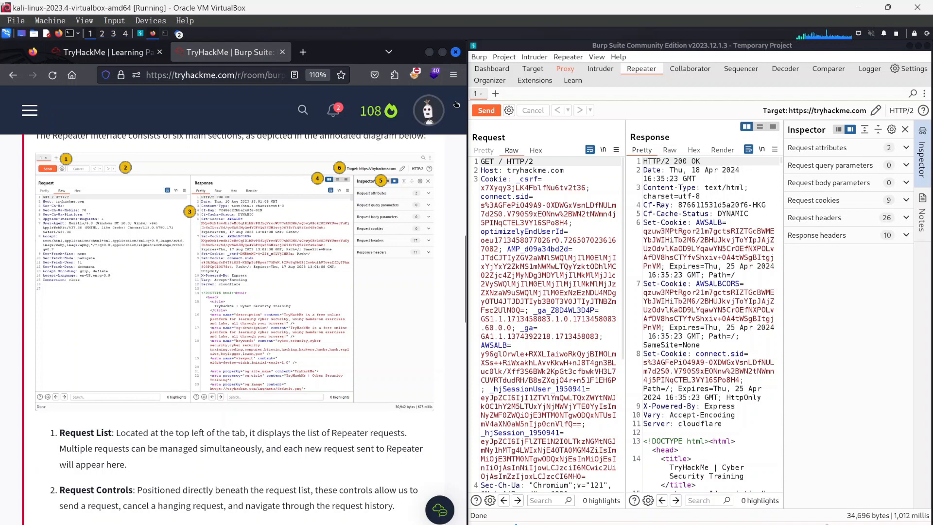
left_click(498, 93)
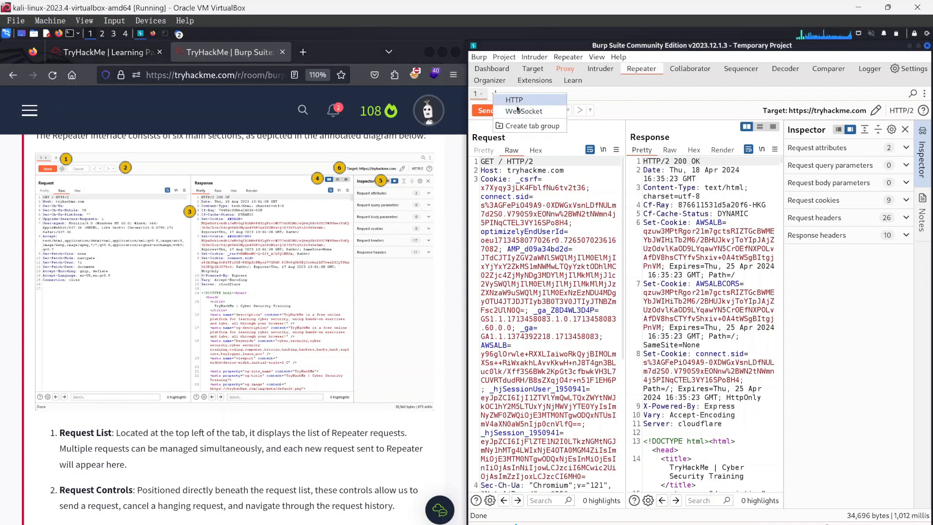
left_click(516, 100)
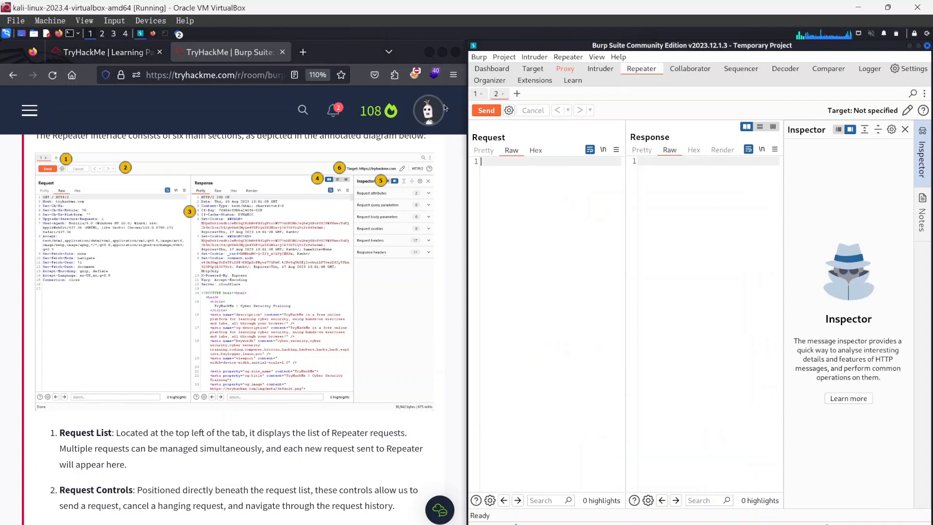
left_click(517, 94)
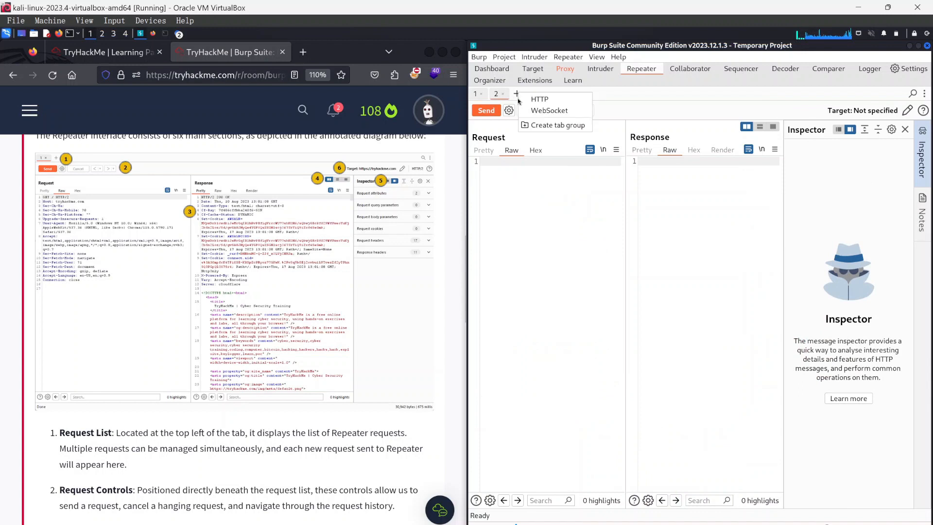
left_click(563, 111)
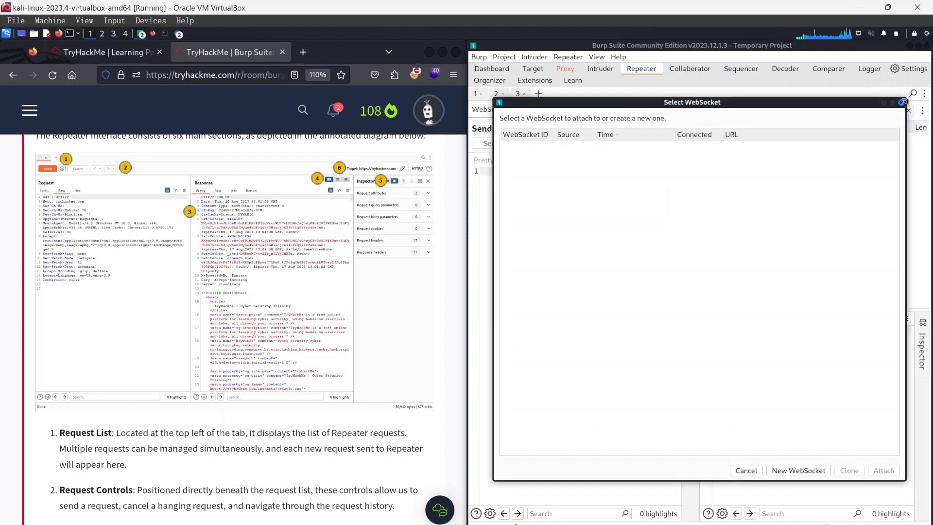
left_click(903, 102)
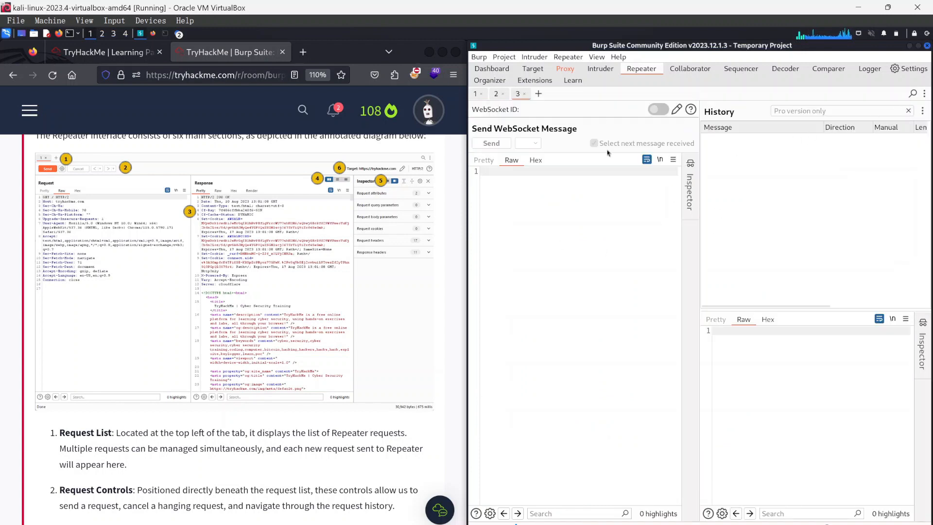
left_click(477, 94)
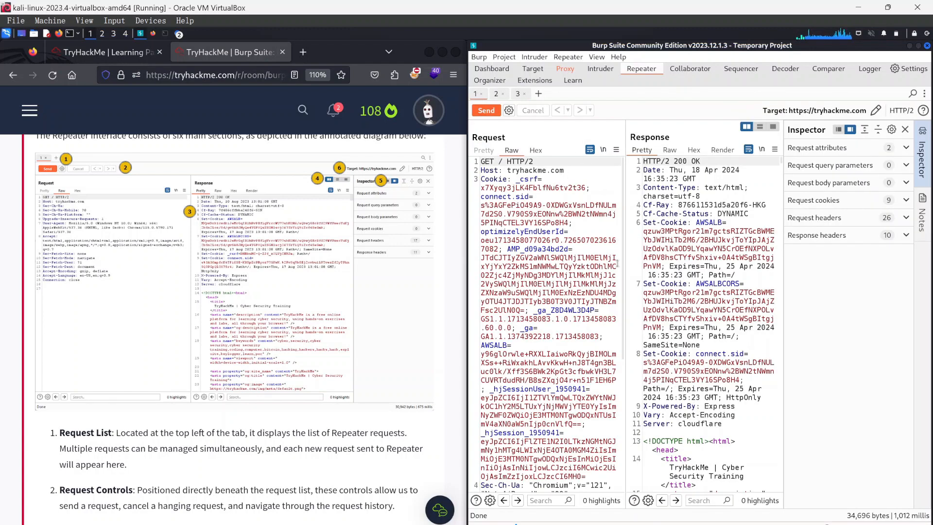
Resend the request in Repeater, change the version in its request line to HTTP/1, and send it again.
left_click(116, 411)
scroll(106, 410, "down", 3)
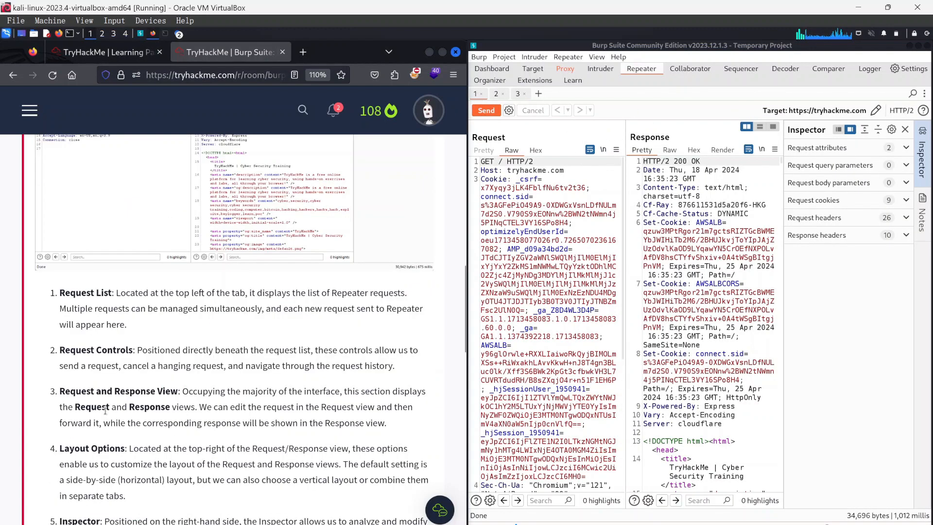
scroll(132, 212, "up", 3)
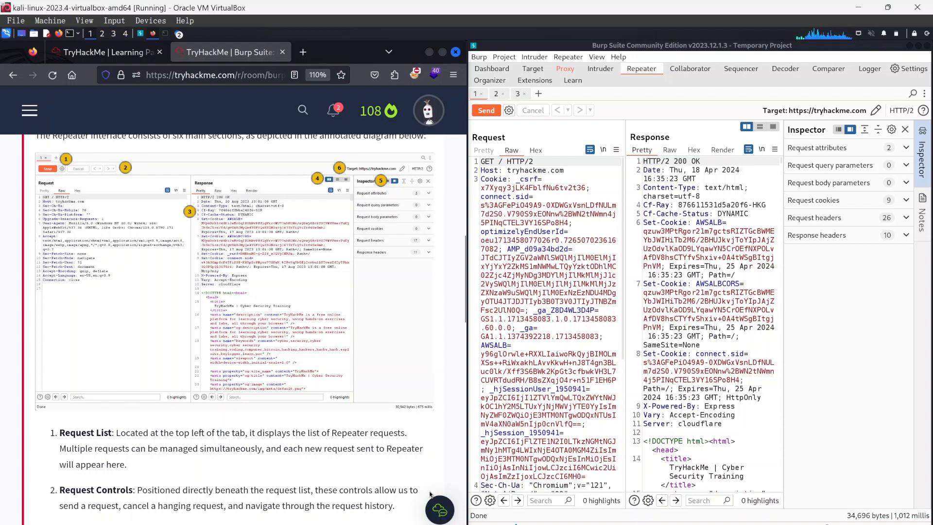
left_click(486, 111)
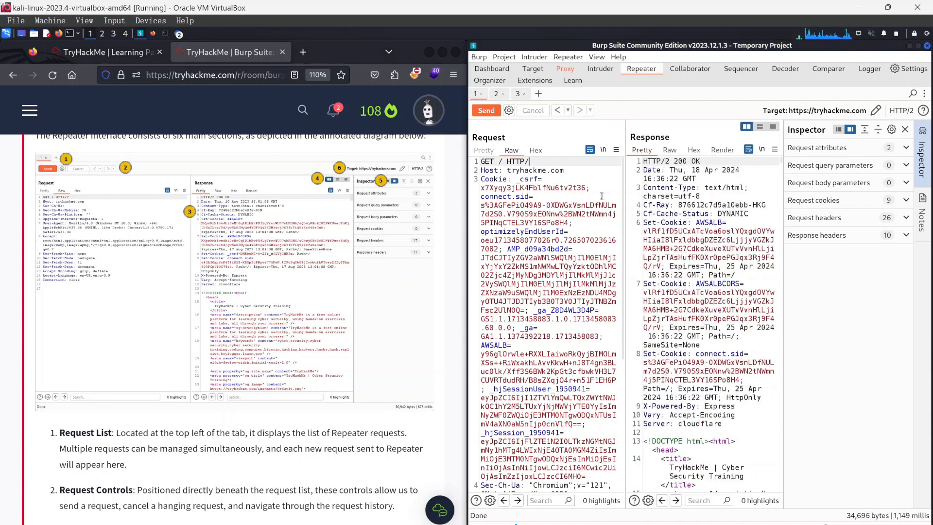
type("1")
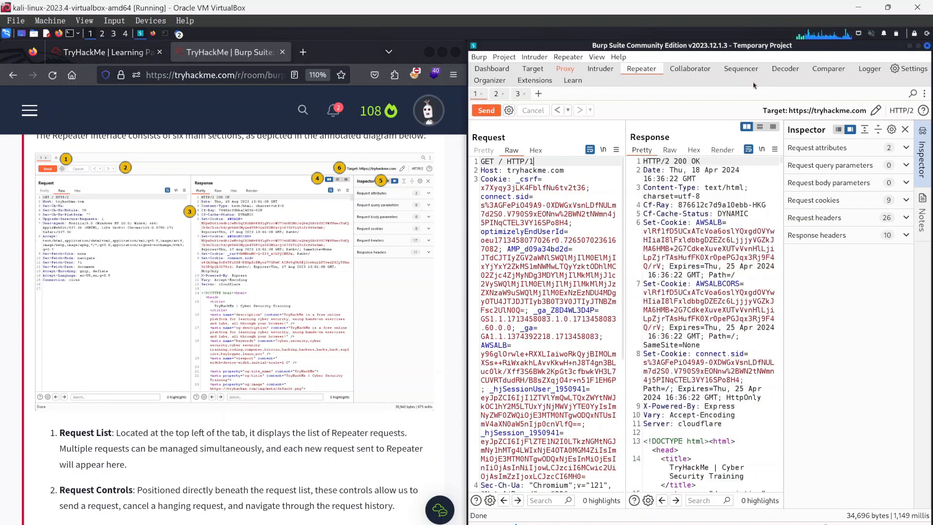
left_click(482, 111)
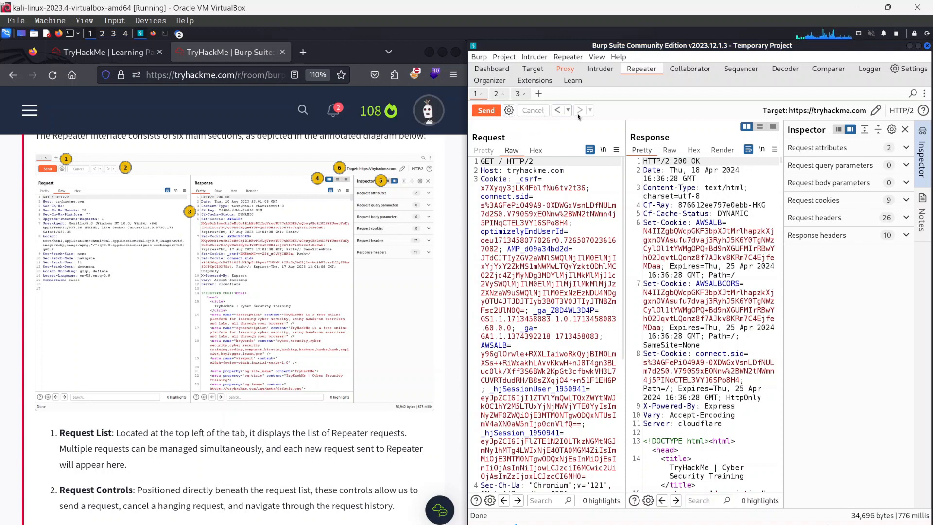
Go back and forward through Repeater's request history, and view the list of previously sent requests.
left_click(557, 110)
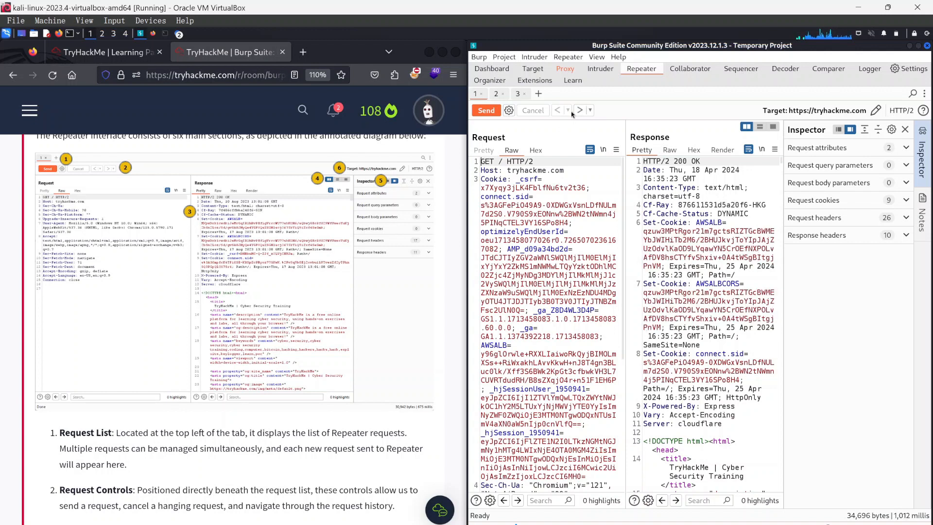
left_click(579, 110)
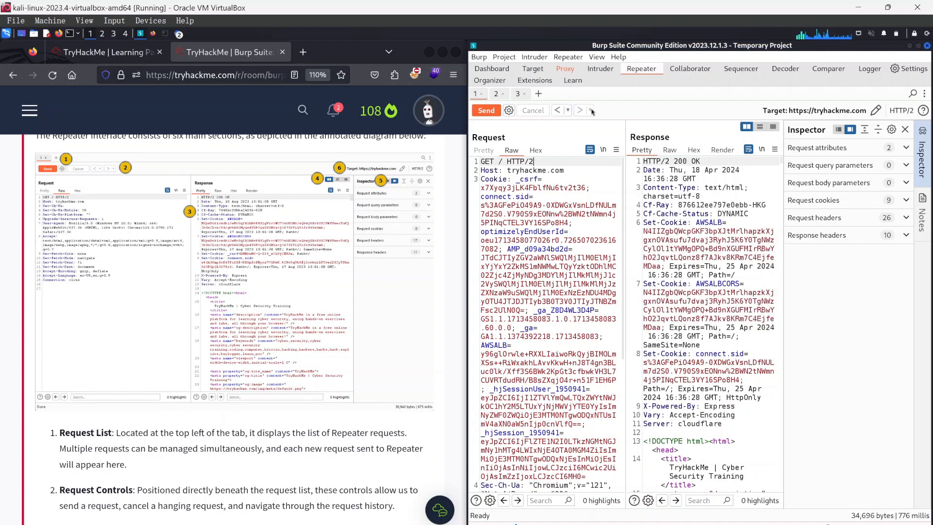
left_click(567, 110)
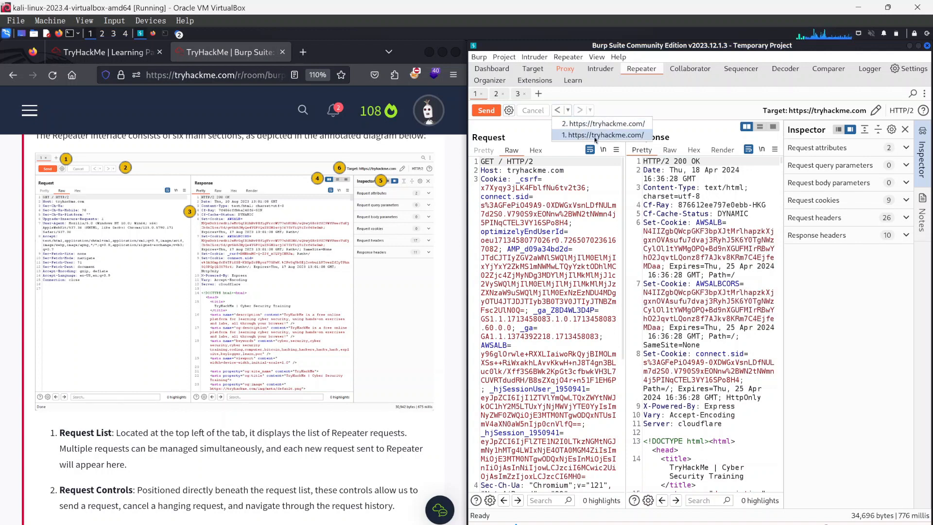
left_click(537, 136)
Try the Request/Response layout options: the vertical layout and separate tabs with the Response shown, returning to side by side.
scroll(272, 340, "down", 2)
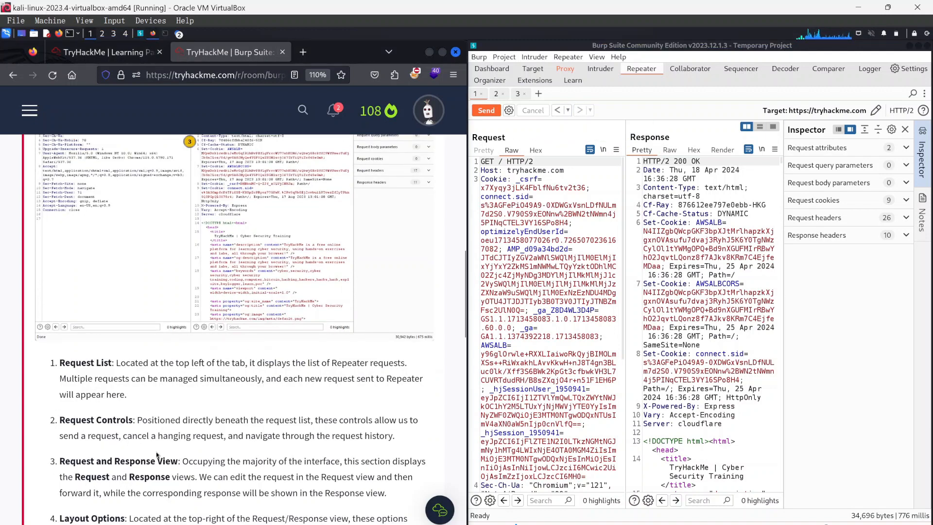
scroll(252, 343, "up", 2)
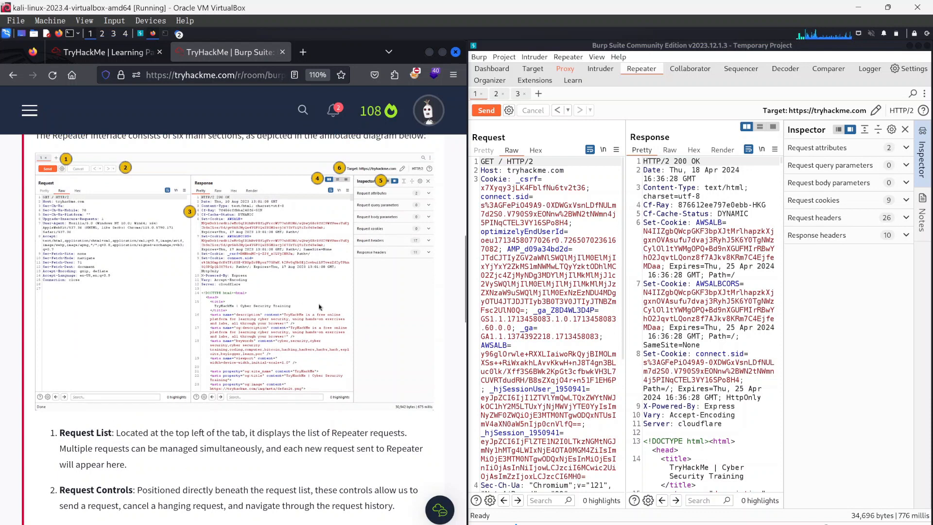
scroll(321, 308, "down", 2)
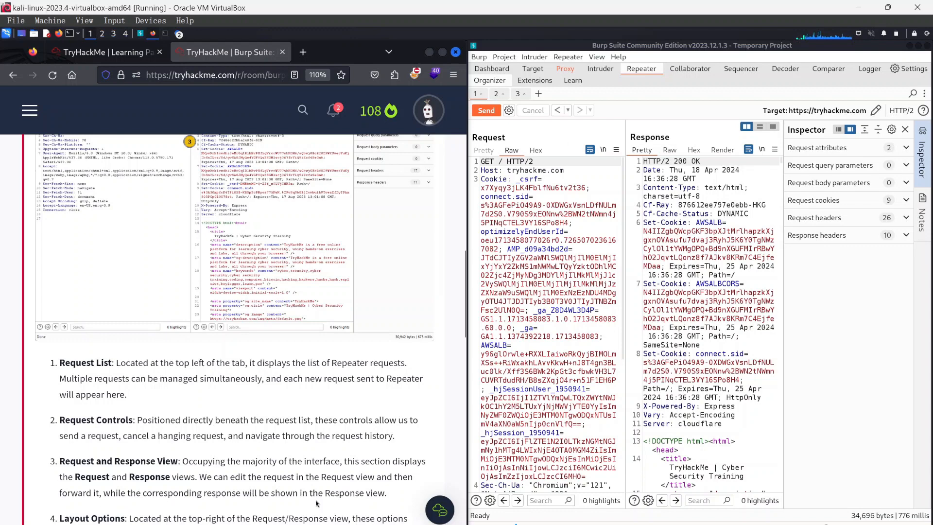
scroll(194, 403, "down", 3)
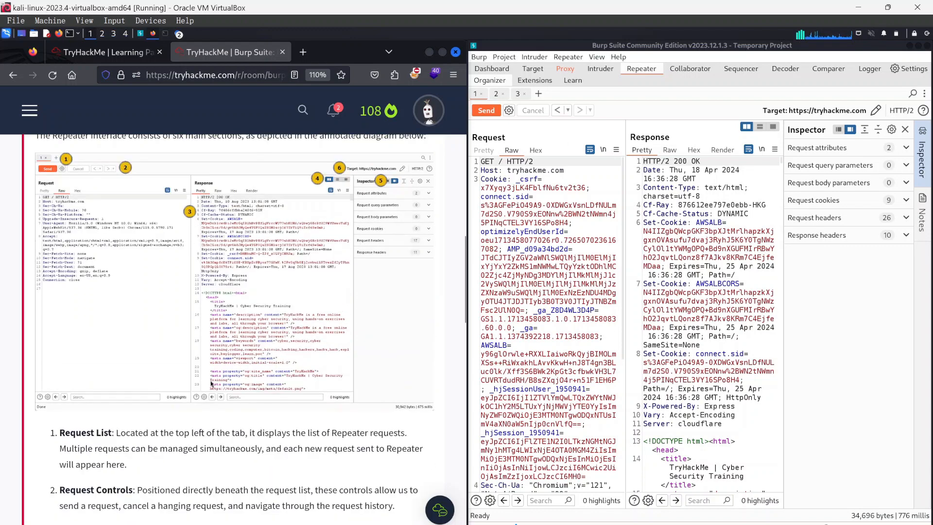
scroll(272, 262, "up", 6)
scroll(102, 379, "down", 6)
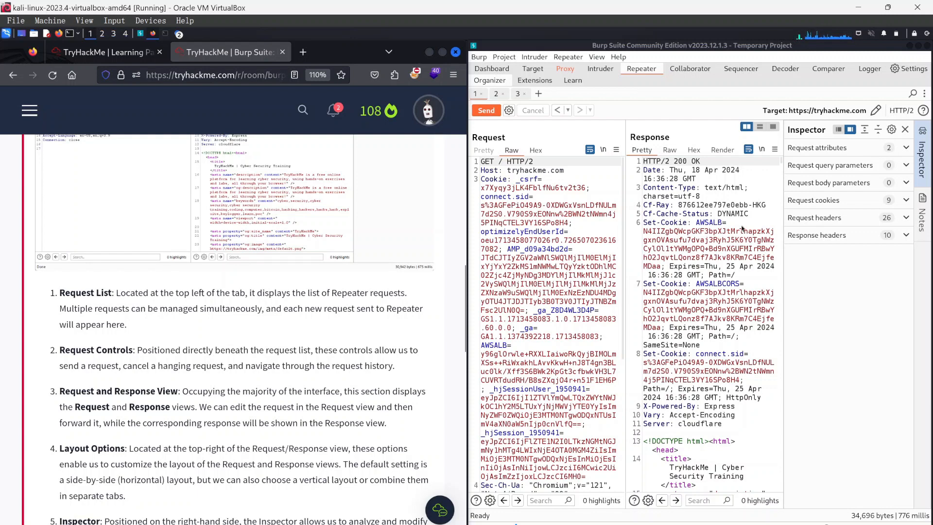
left_click(760, 127)
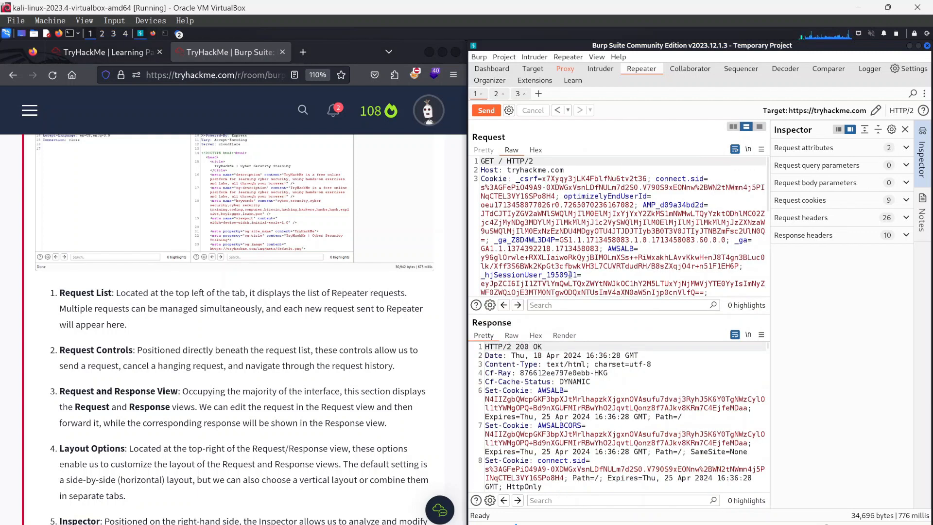
left_click(759, 127)
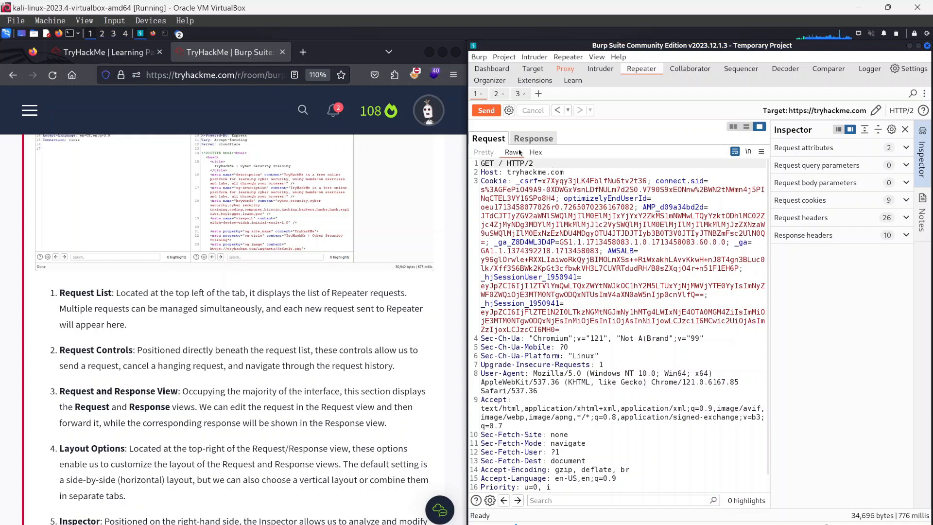
left_click(533, 139)
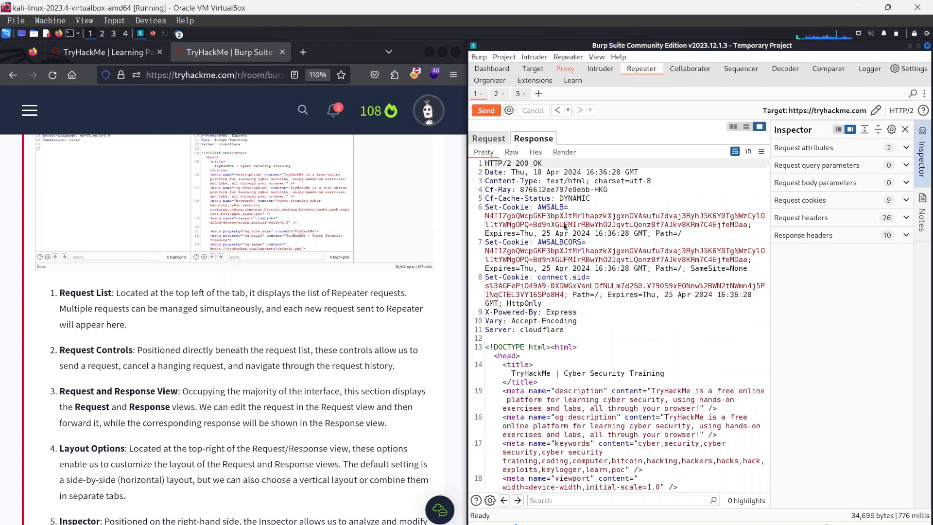
left_click(733, 127)
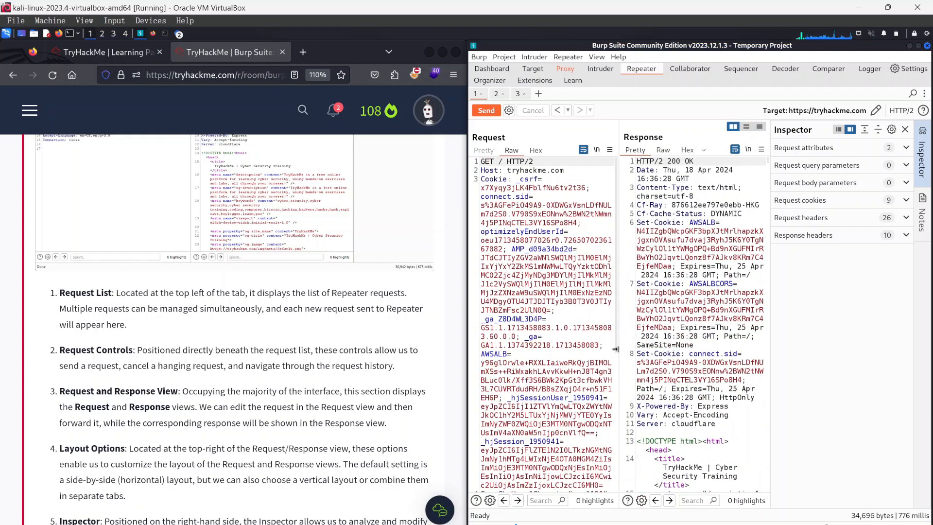
Read Task 2's descriptions of Layout Options, Inspector and Target, and expand Request headers in the Inspector.
scroll(170, 395, "down", 3)
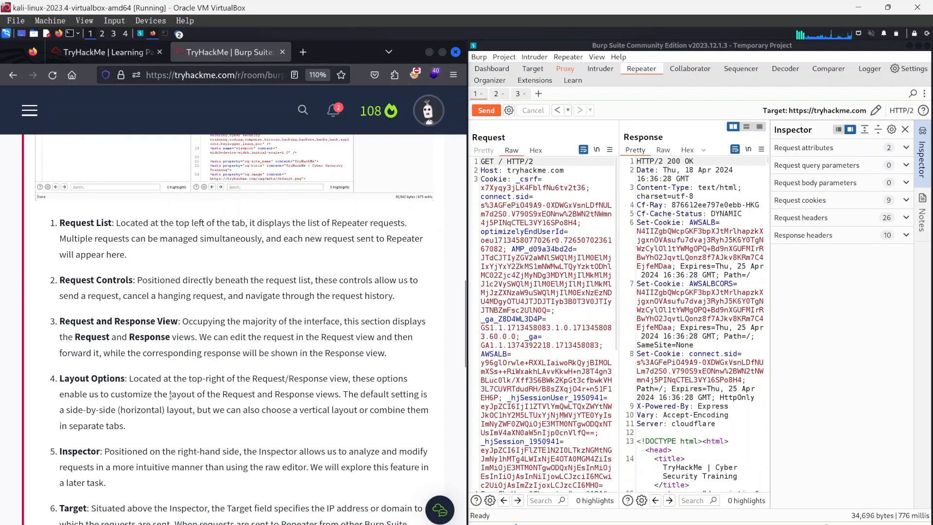
scroll(187, 411, "down", 6)
scroll(287, 365, "up", 12)
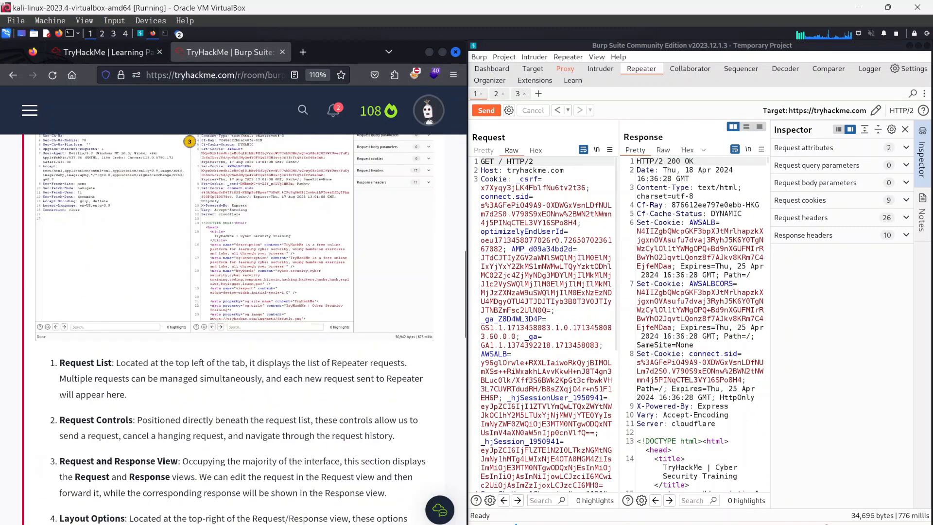
scroll(286, 366, "up", 10)
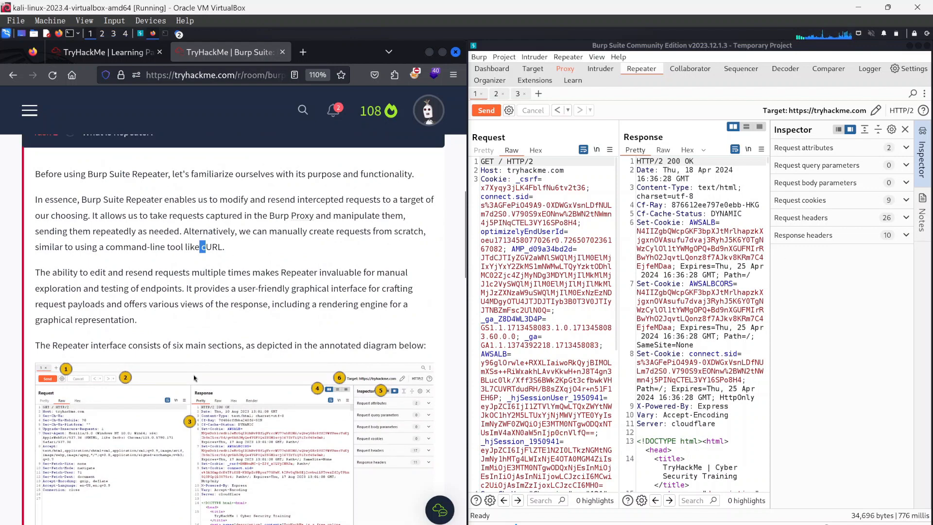
scroll(204, 388, "down", 15)
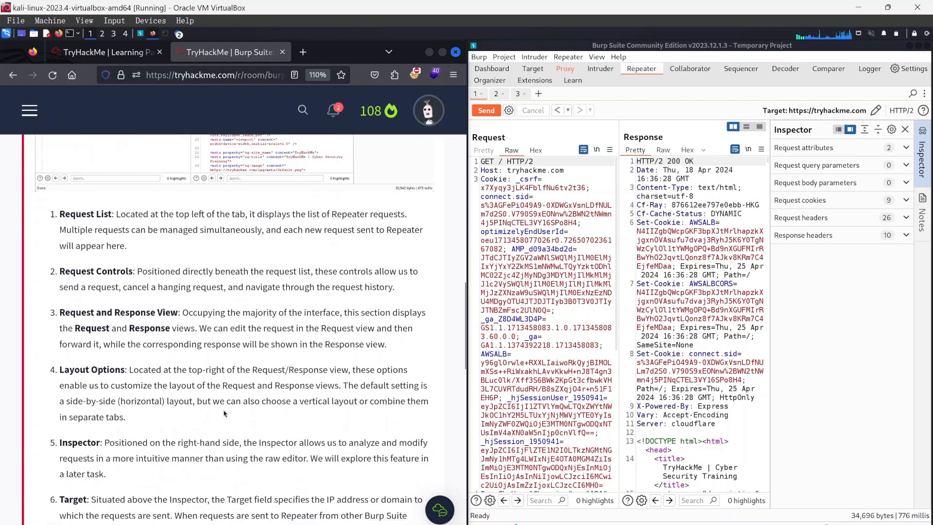
scroll(218, 417, "down", 2)
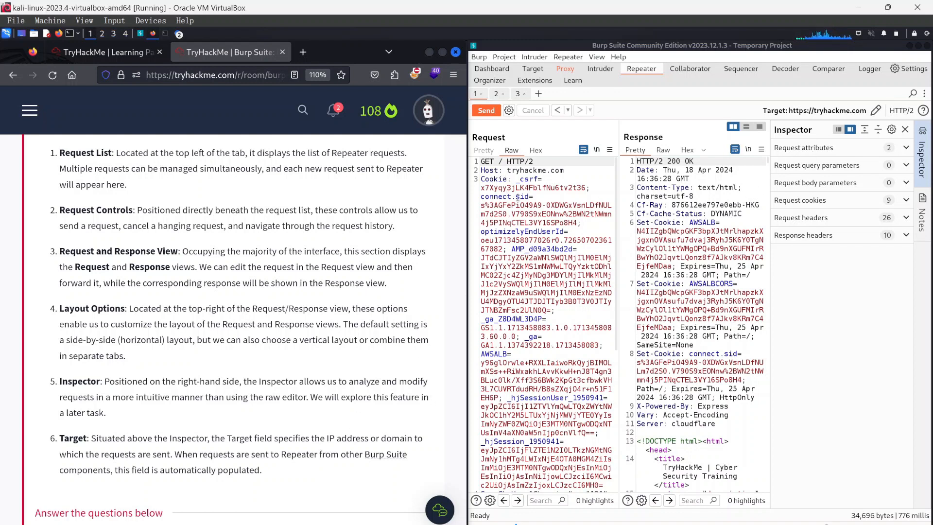
scroll(518, 196, "down", 9)
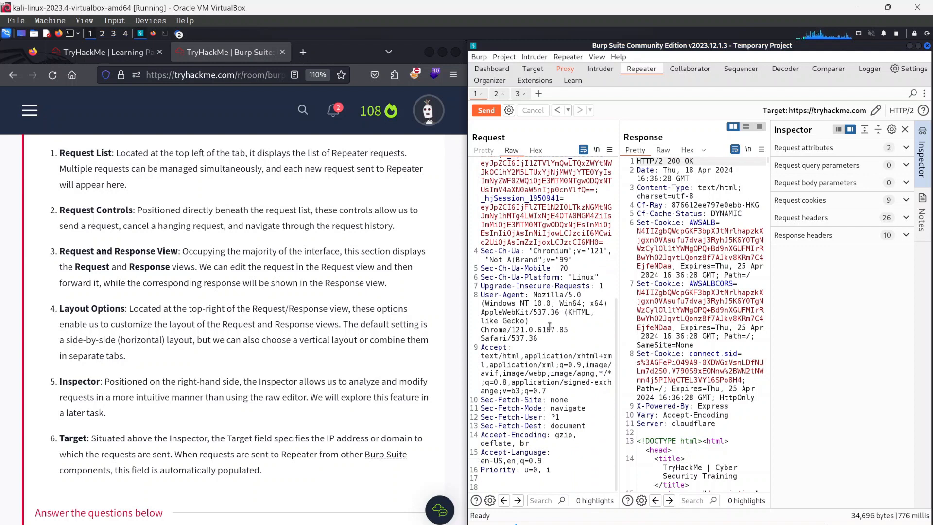
left_click(866, 218)
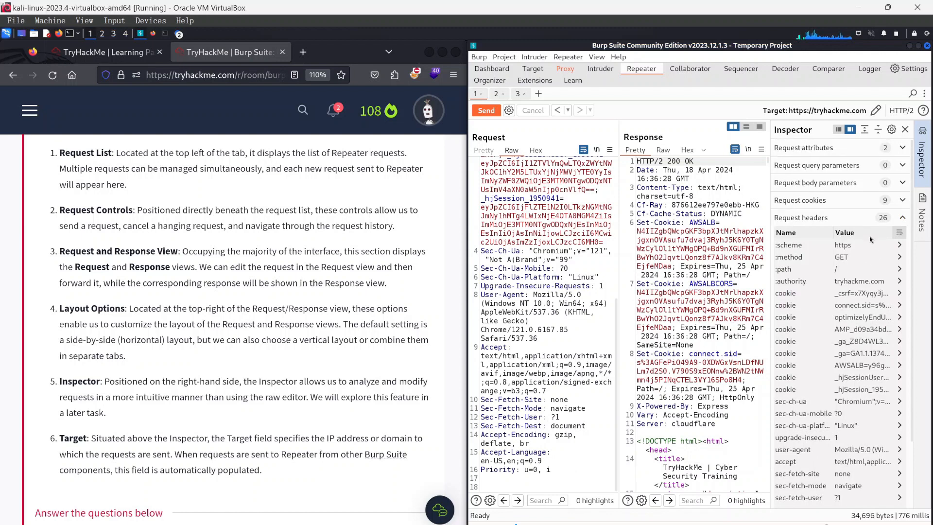
Open the form for adding a new request header at the end of the Inspector's Request headers.
scroll(877, 445, "down", 3)
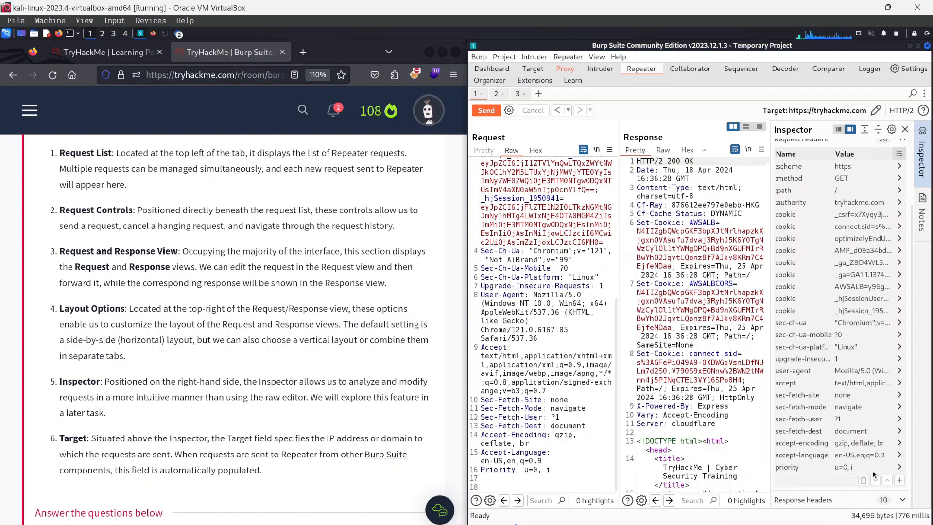
left_click(900, 480)
scroll(820, 479, "down", 1)
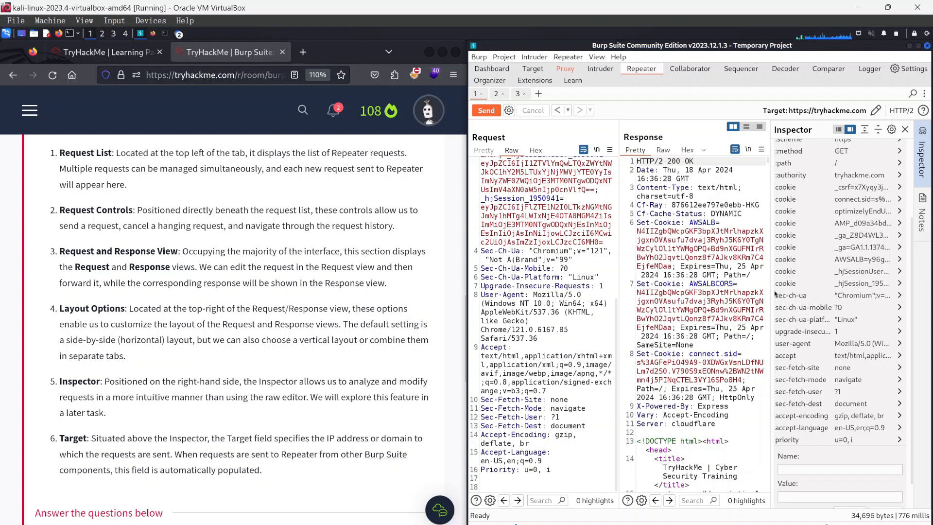
scroll(815, 303, "down", 2)
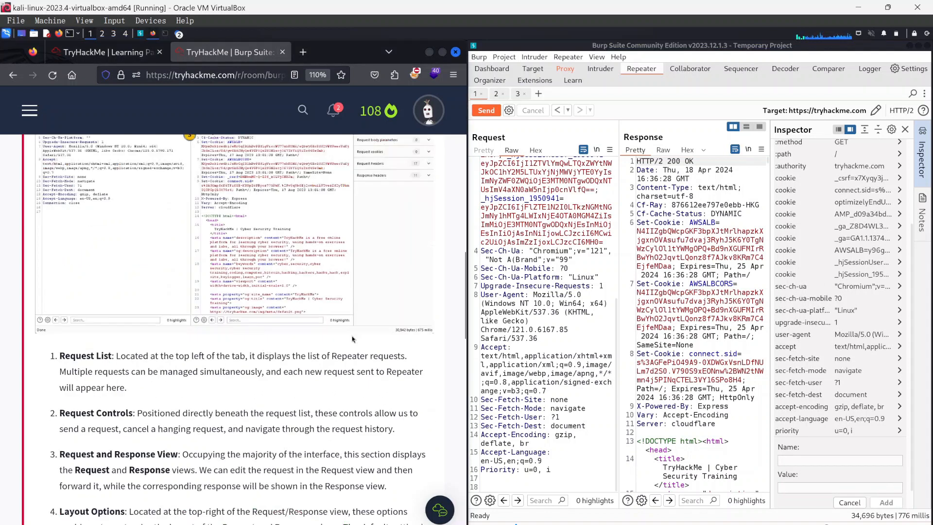
Review the annotated diagram of Repeater's six sections and the Target description in Task 2.
scroll(333, 316, "up", 5)
scroll(345, 209, "up", 2)
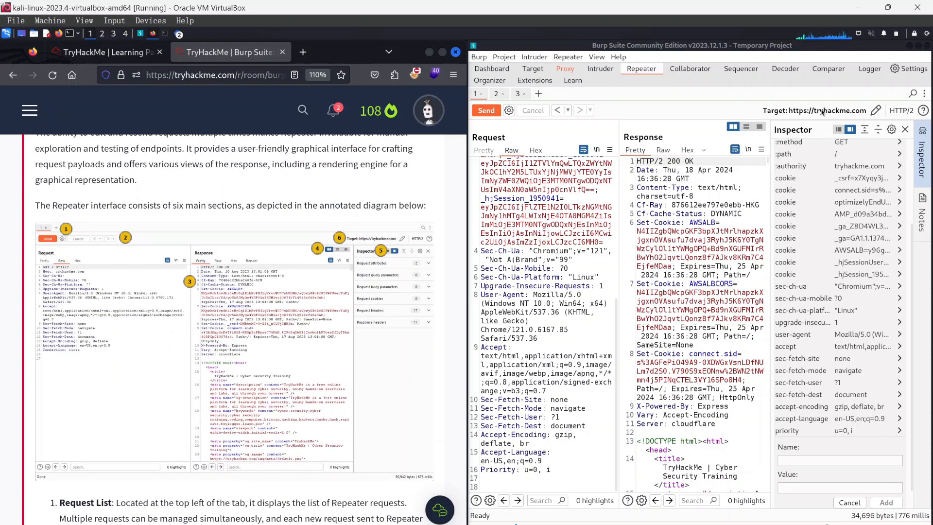
scroll(400, 260, "down", 8)
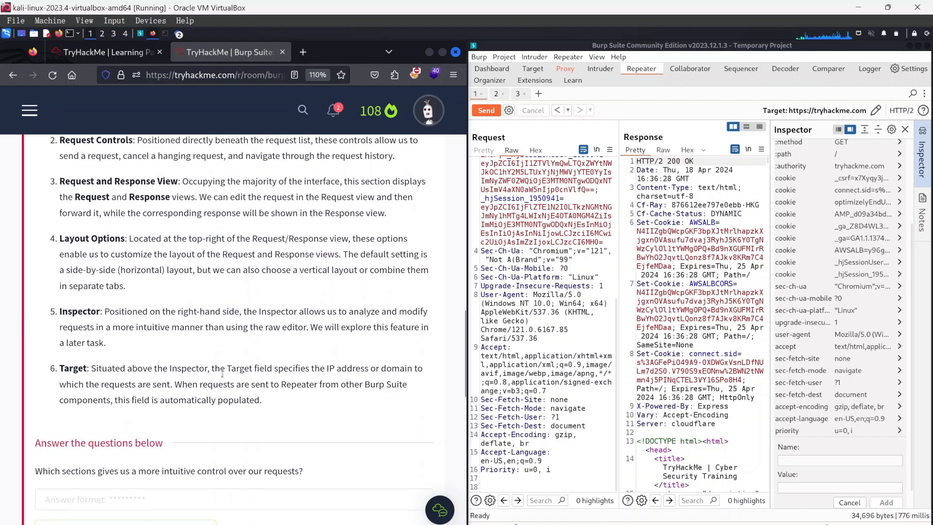
Hide and reopen the Inspector, and collapse its expanded Request headers section.
left_click(904, 130)
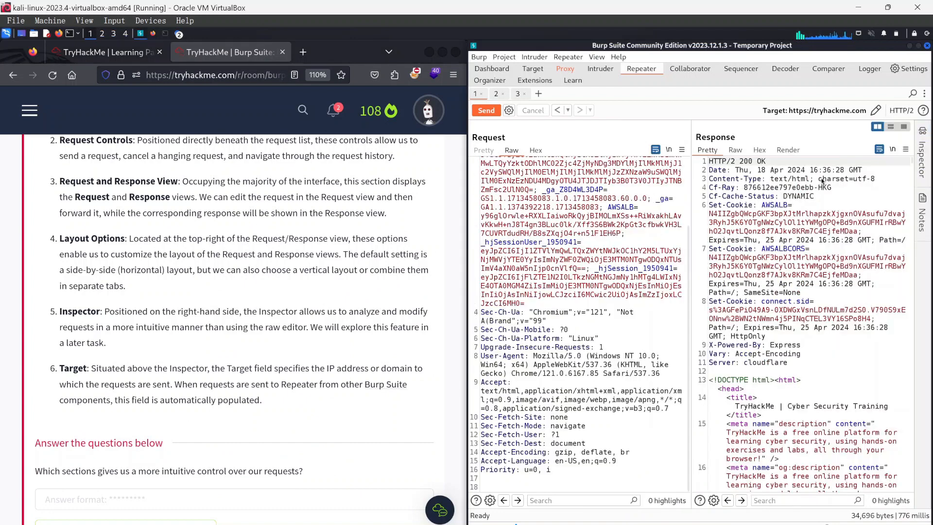
left_click(925, 161)
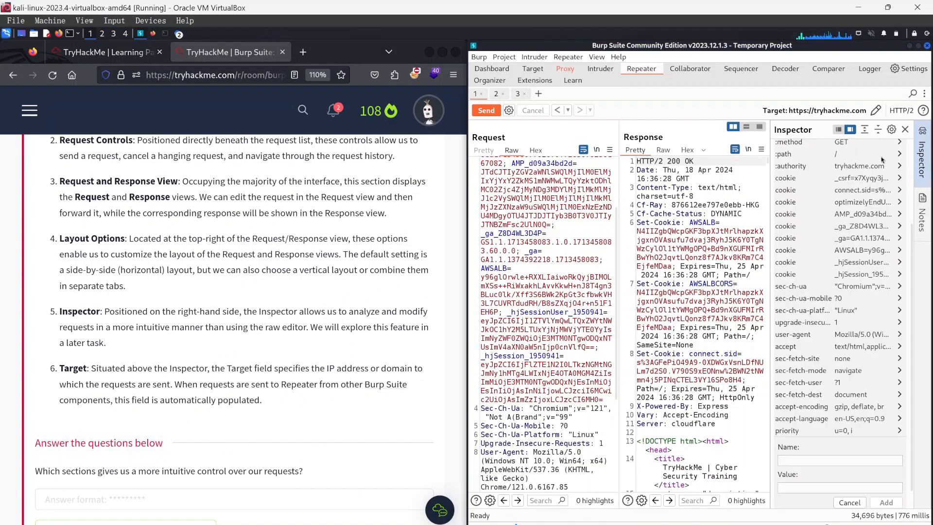
scroll(895, 214, "up", 3)
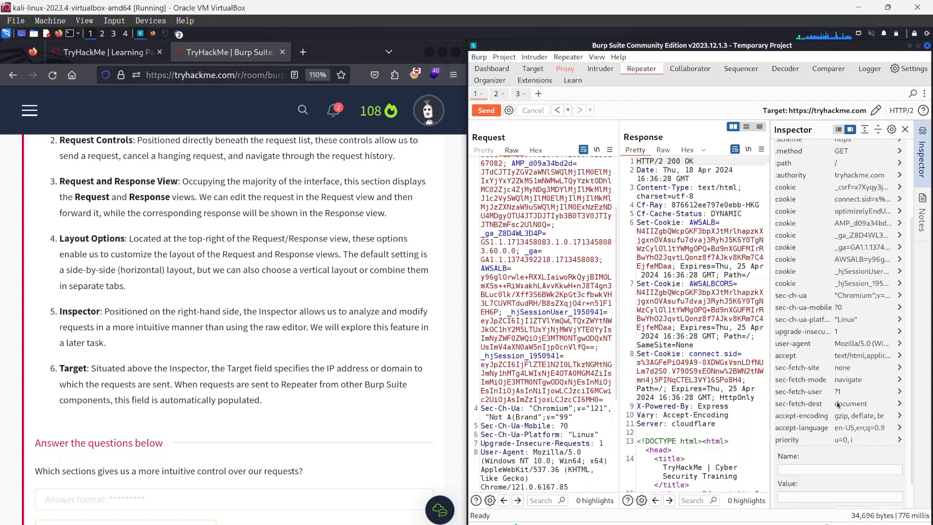
left_click(901, 157)
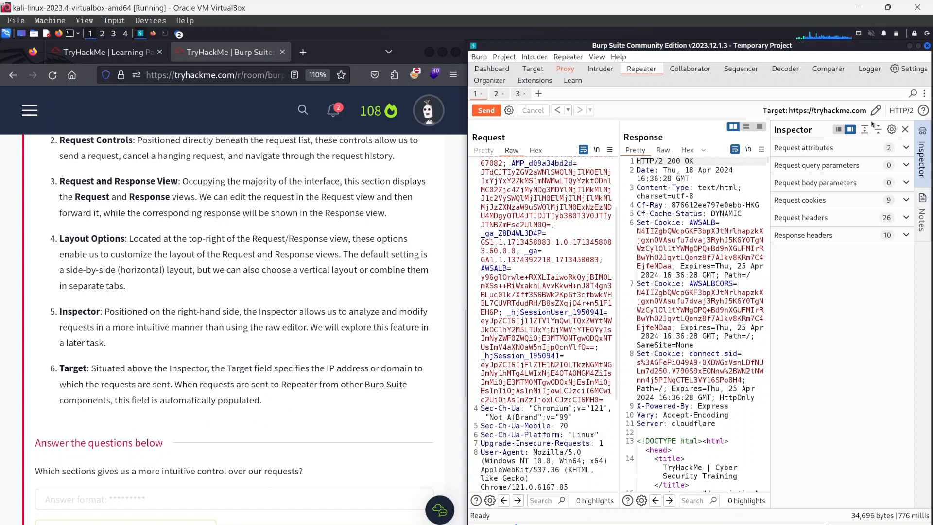
Answer Task 2's question about the section giving more intuitive control over requests with Inspector, and submit it.
scroll(221, 306, "down", 3)
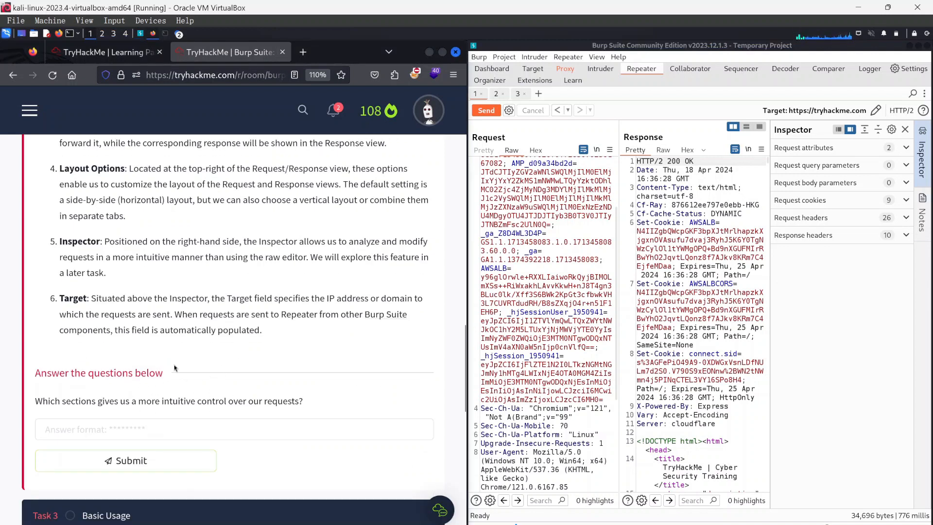
scroll(174, 368, "down", 3)
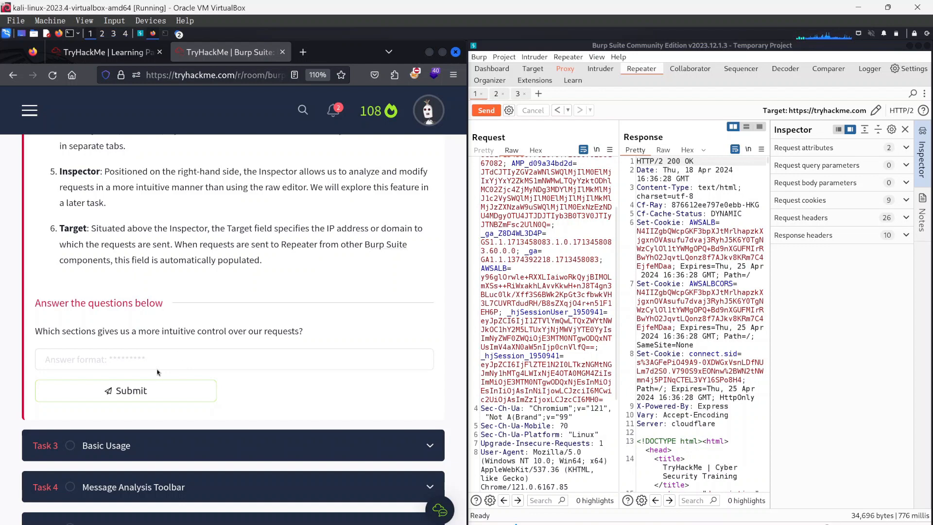
left_click(143, 355)
type("i")
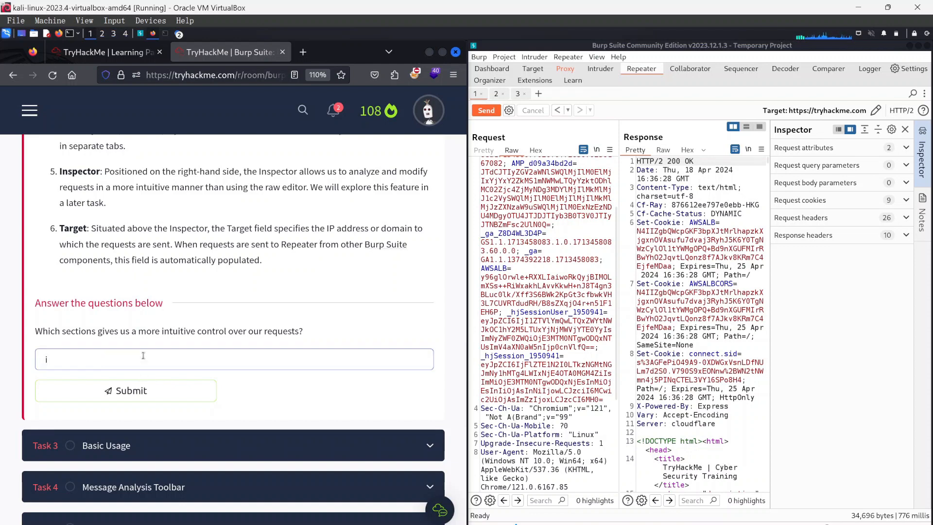
key("BackSpace")
type("Inspector")
left_click(168, 395)
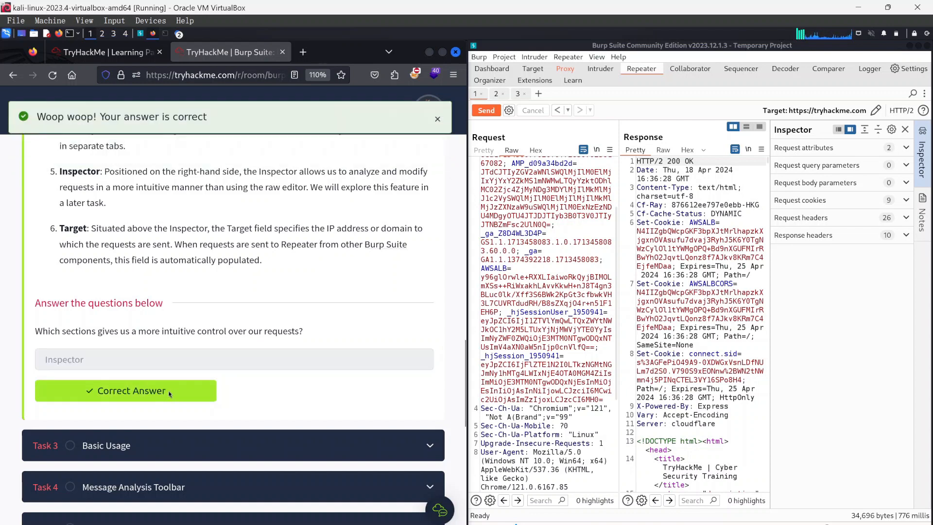
Expand Task 3, Basic Usage, and read its introduction on sending captured requests to Repeater.
scroll(169, 403, "down", 1)
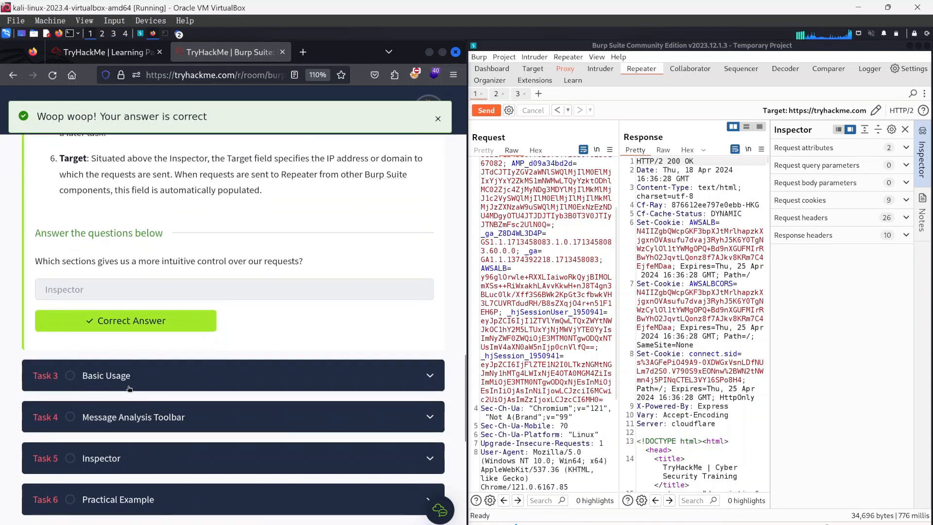
left_click(128, 388)
scroll(214, 386, "up", 10)
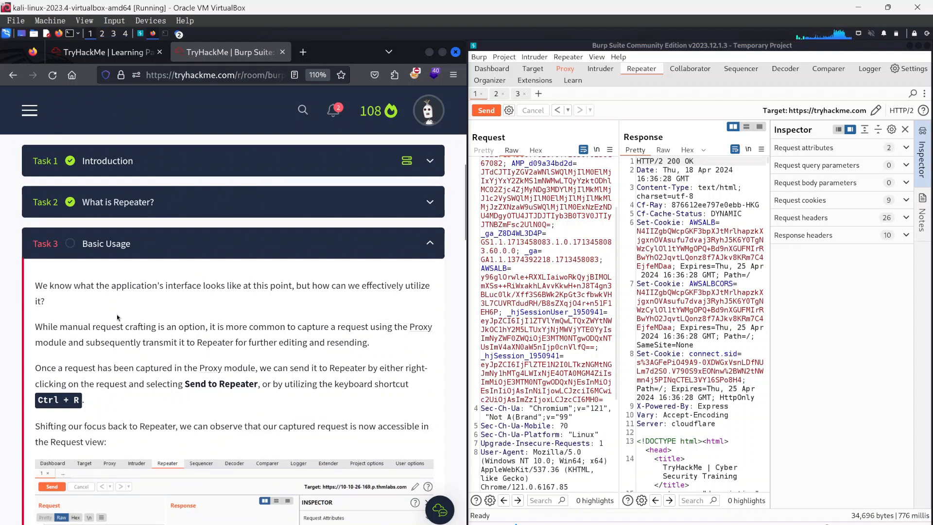
scroll(79, 320, "down", 3)
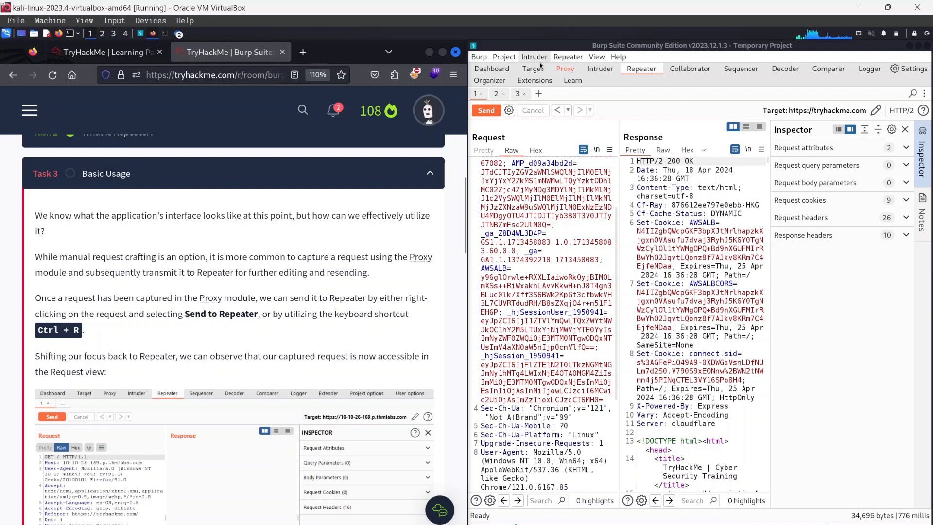
Send the intercepted tryhackme.com request from Proxy to Repeater, and open it in Repeater.
left_click(564, 68)
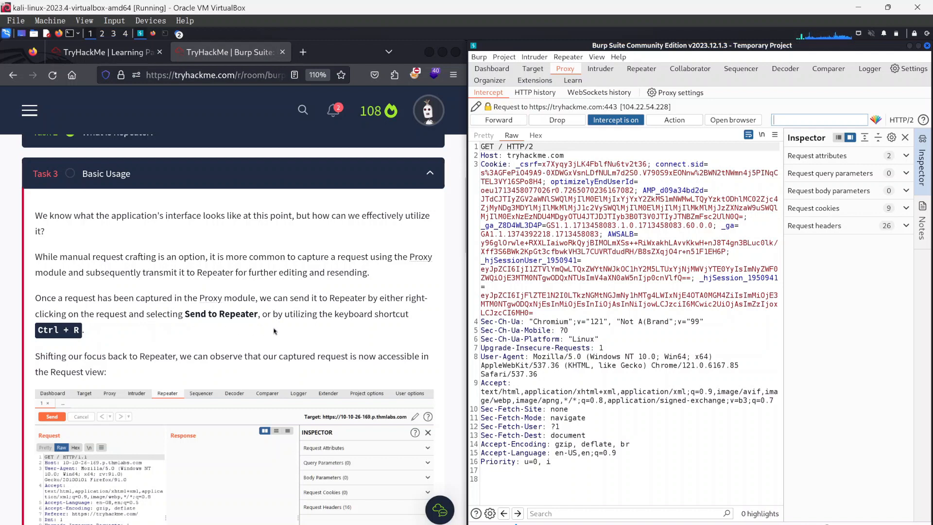
right_click(564, 231)
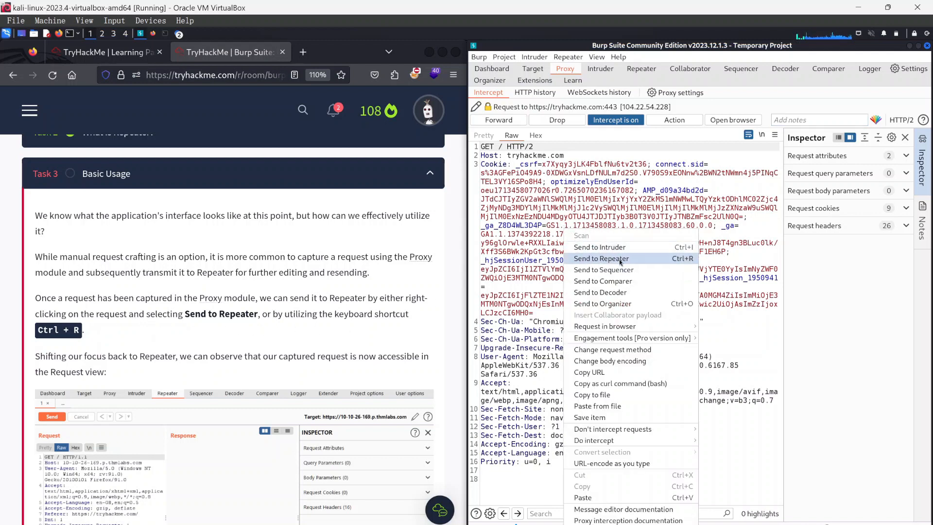
left_click(529, 225)
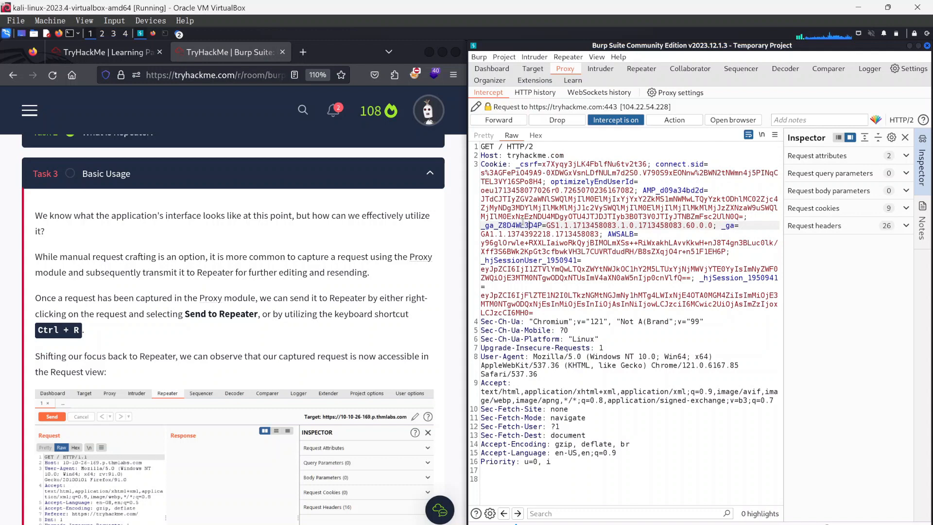
key("ctrl+r")
left_click(640, 69)
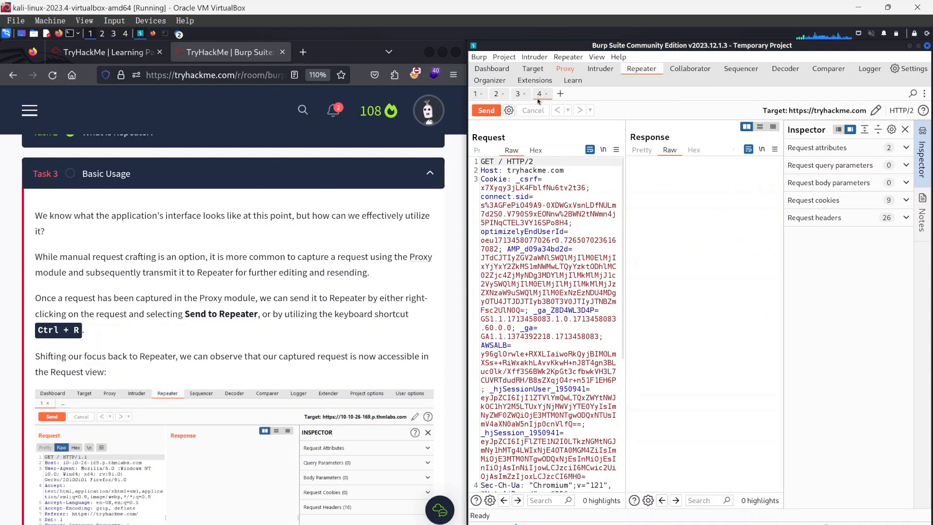
Look through Repeater's requests 1, 2 and 3, and return to the newly added request 4.
left_click(476, 94)
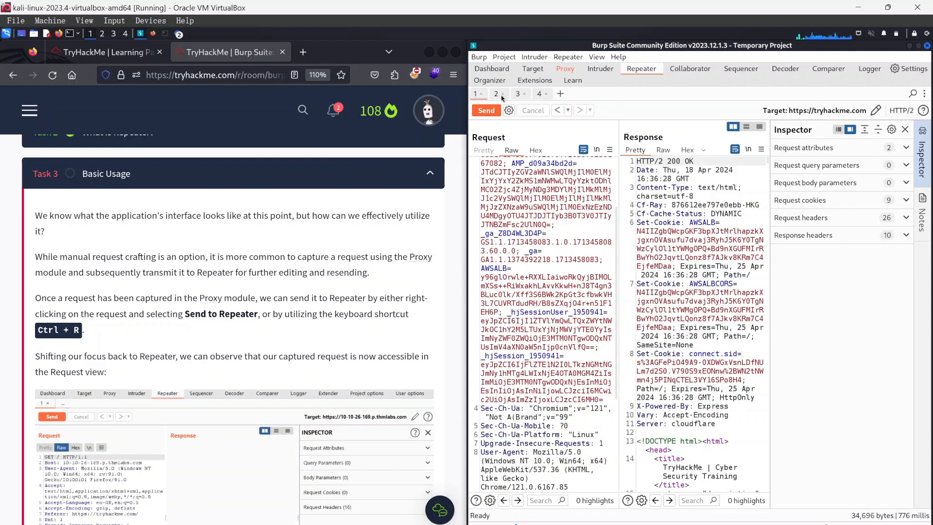
left_click(497, 94)
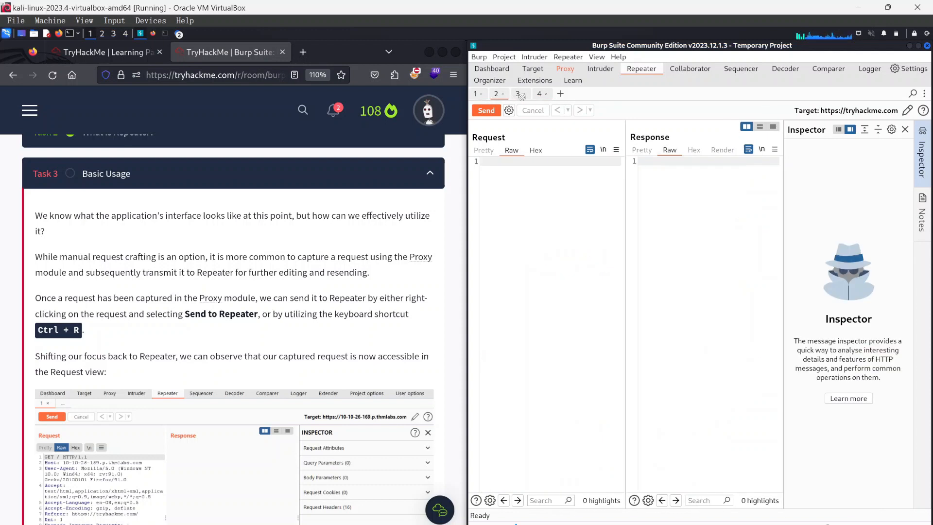
left_click(518, 94)
left_click(539, 94)
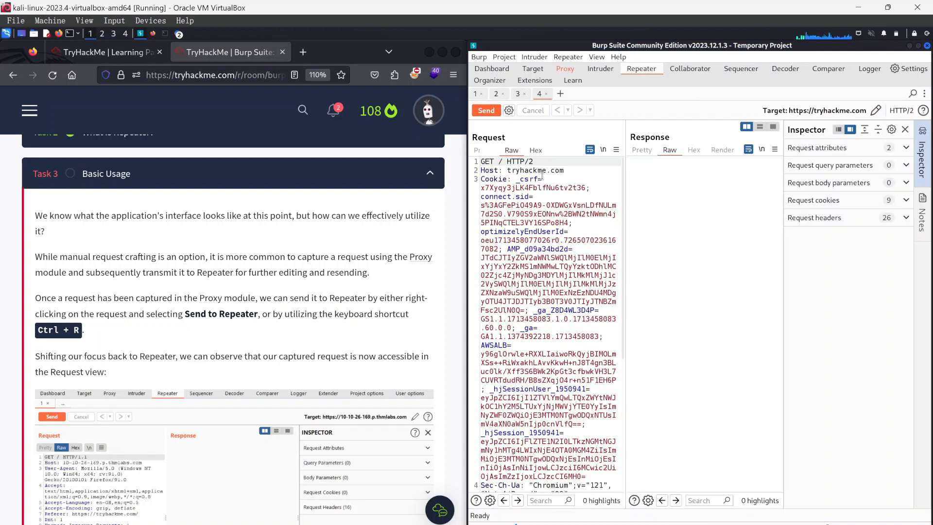
Read Task 3's explanation of the Request view and sending, and send request 4 to get its response.
scroll(121, 299, "down", 3)
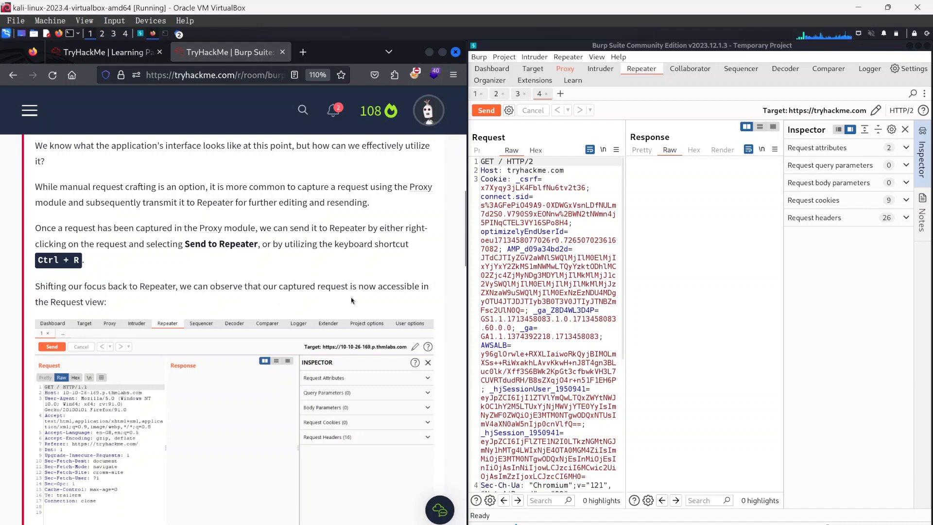
scroll(139, 332, "down", 3)
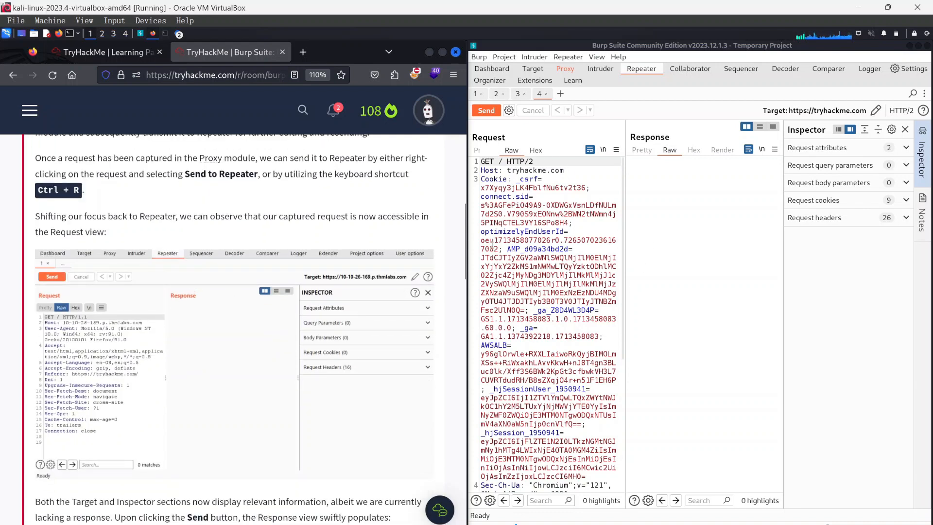
scroll(541, 250, "down", 1)
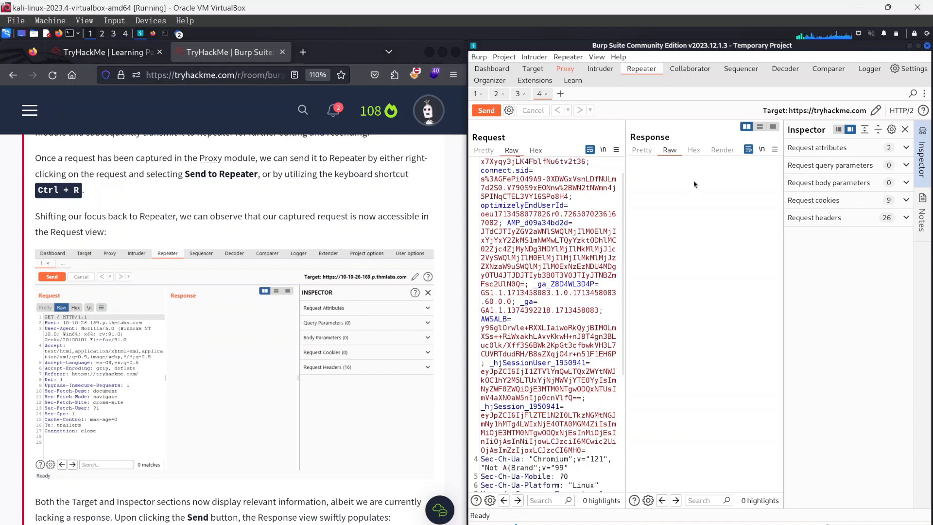
scroll(525, 248, "up", 1)
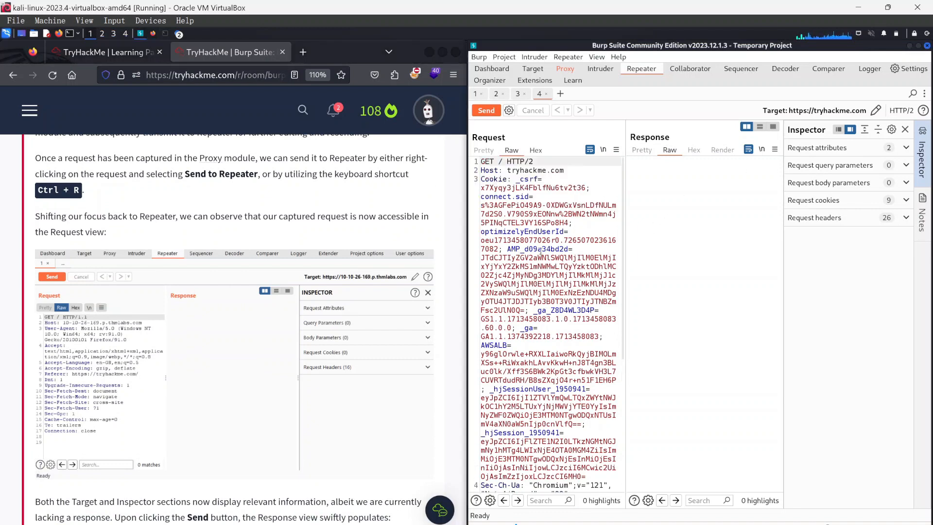
scroll(73, 270, "down", 5)
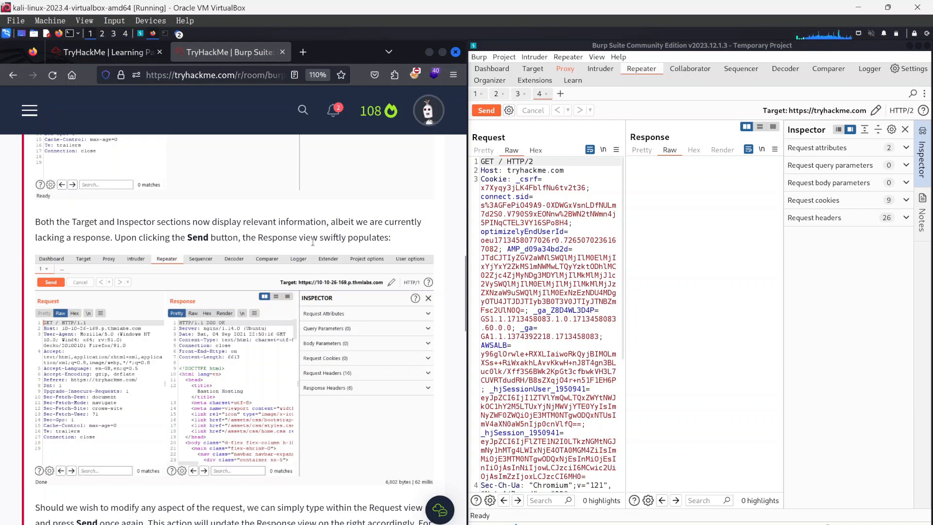
left_click(486, 110)
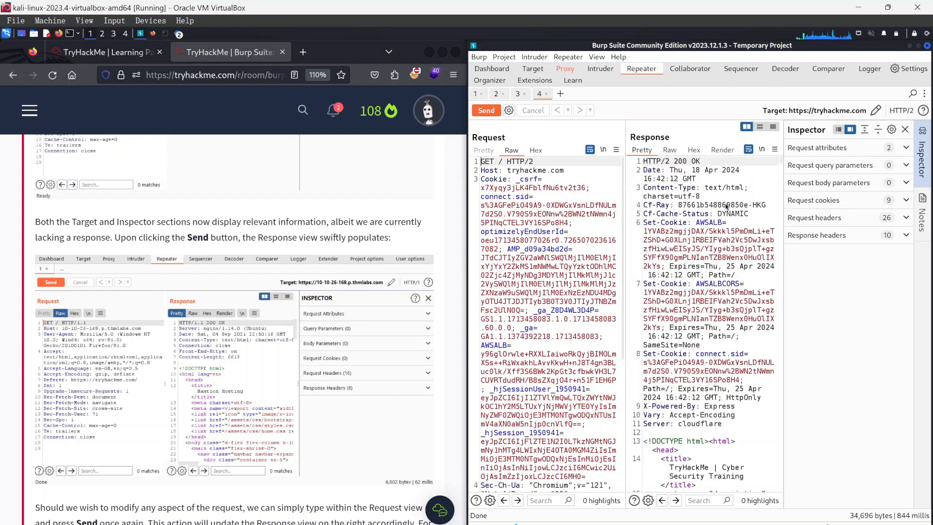
Read Task 3's explanation of modifying and resending a request, including the Connection header example and history buttons.
scroll(192, 367, "down", 5)
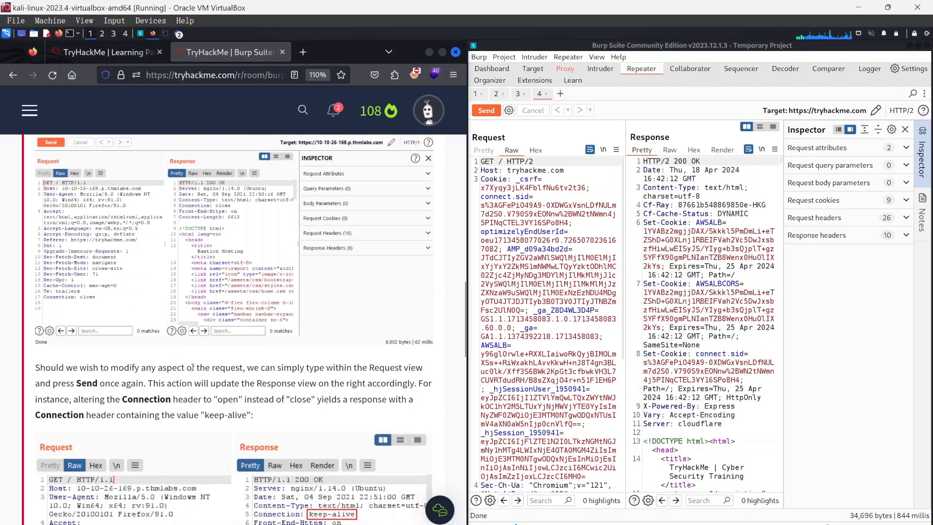
scroll(192, 367, "up", 3)
scroll(193, 367, "down", 3)
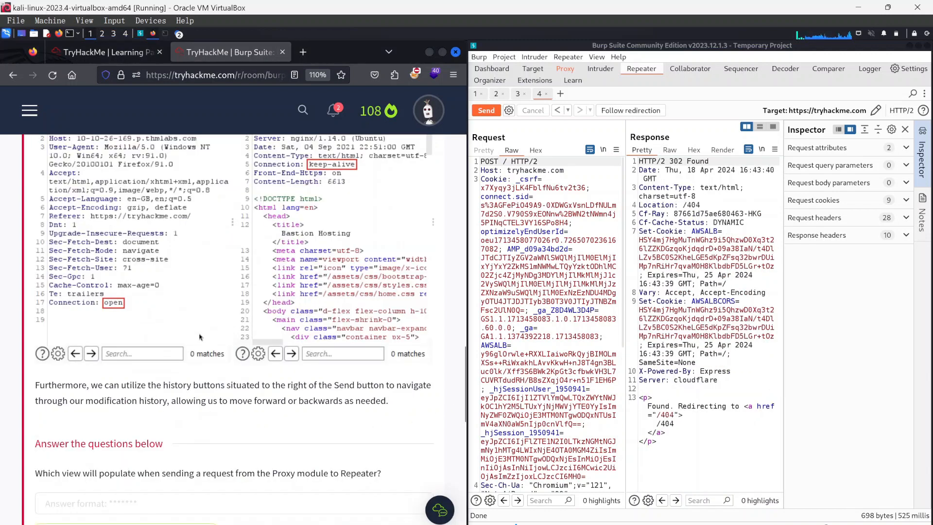
Copy the target machine's IP address from the room's Target Machine Information.
scroll(203, 335, "up", 3)
scroll(203, 335, "up", 10)
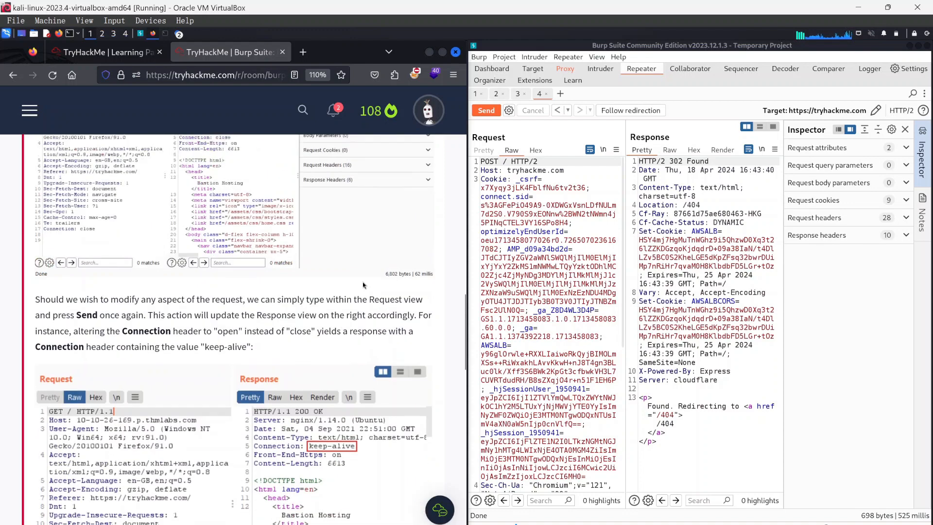
scroll(317, 212, "up", 15)
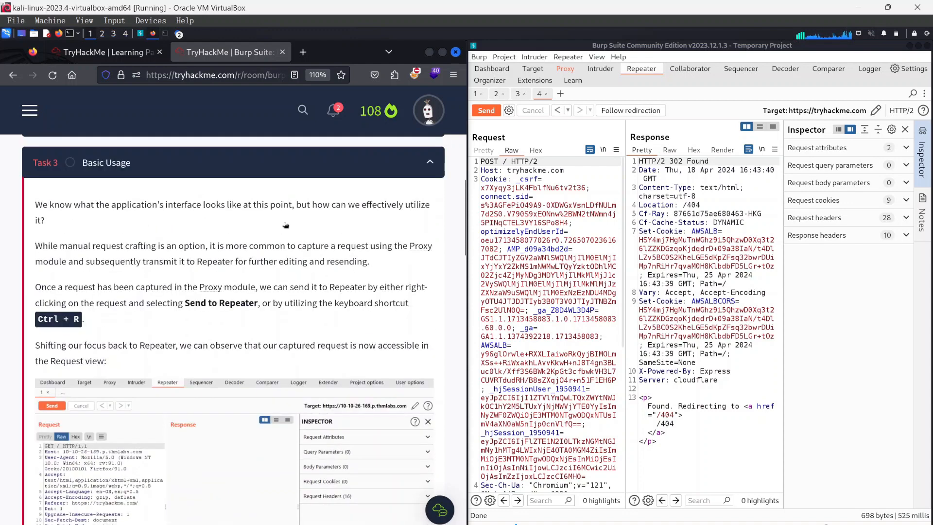
scroll(207, 262, "down", 3)
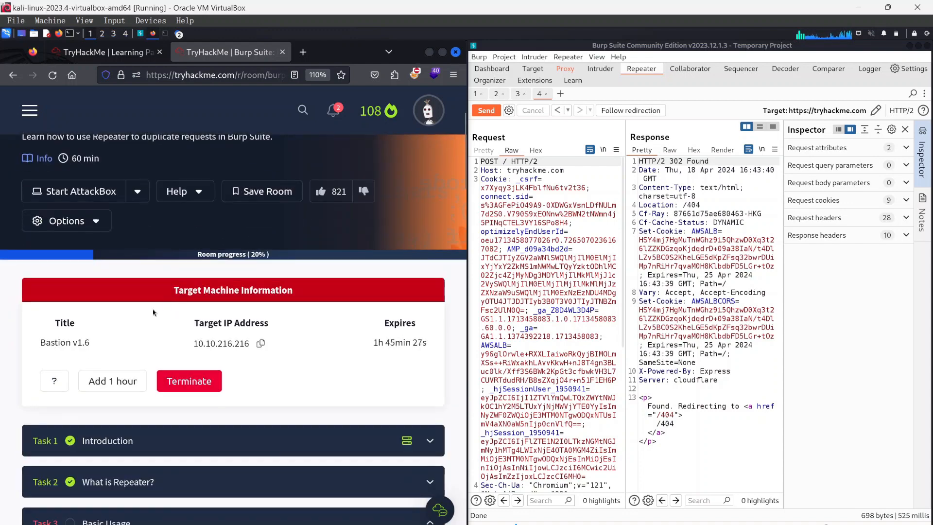
left_click(261, 343)
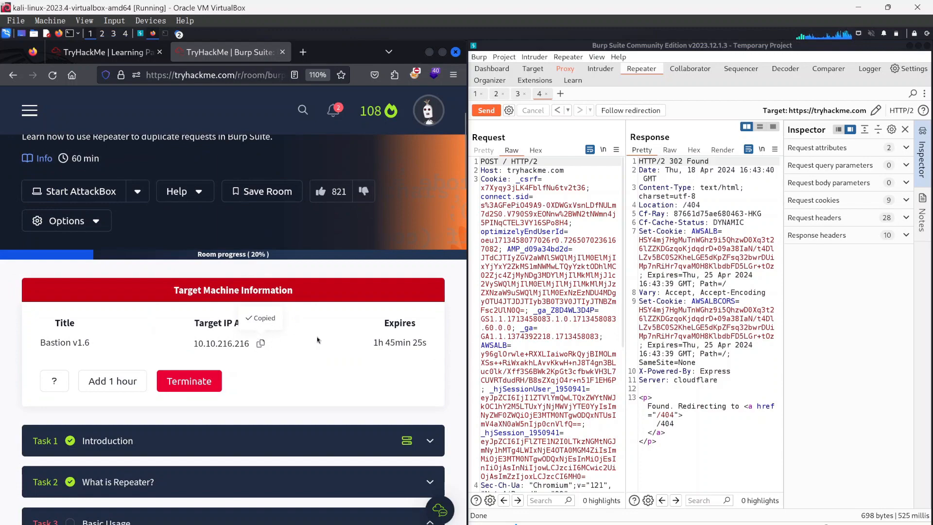
Turn proxy interception off to release the held tryhackme.com request, and turn it back on.
scroll(313, 336, "down", 12)
scroll(314, 334, "down", 11)
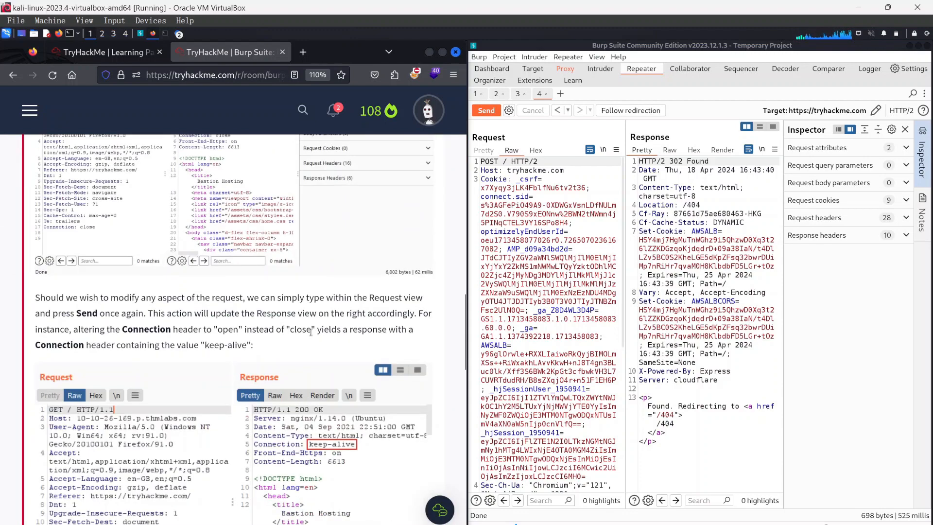
scroll(314, 331, "up", 7)
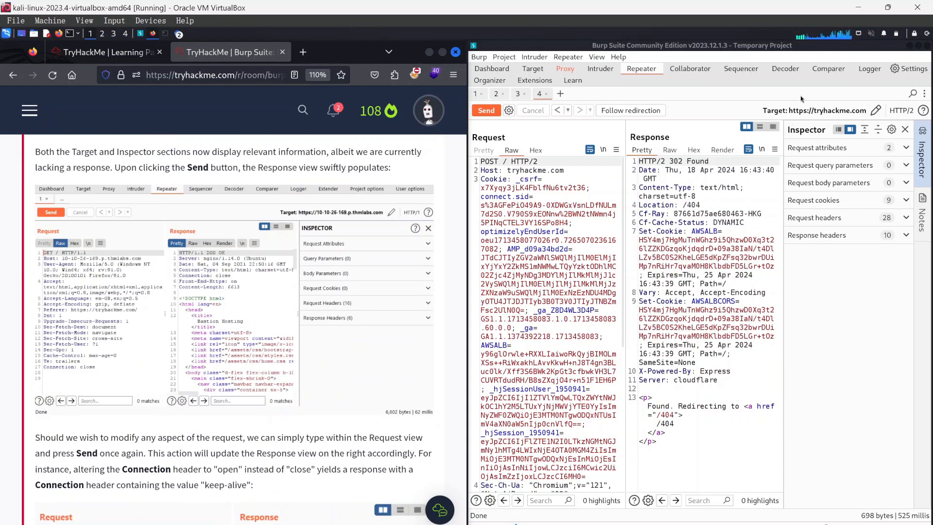
left_click(565, 68)
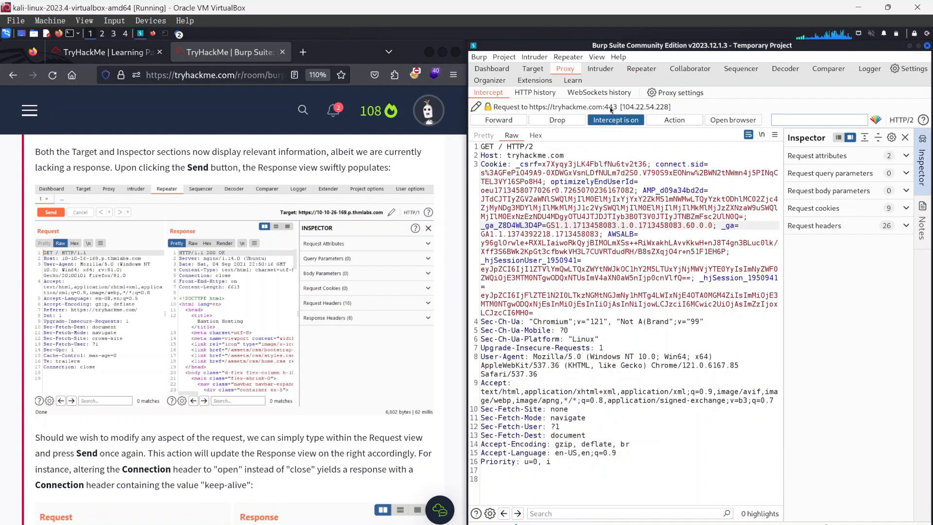
left_click(624, 120)
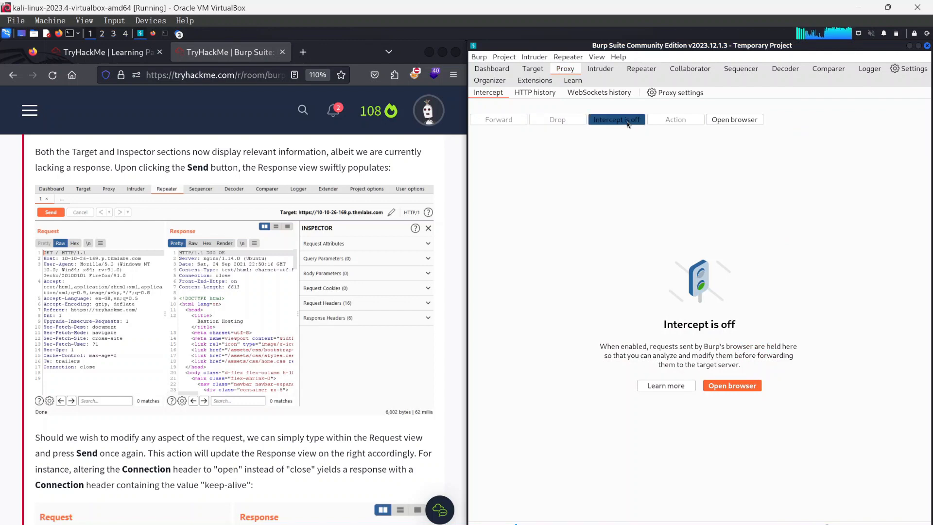
left_click(627, 121)
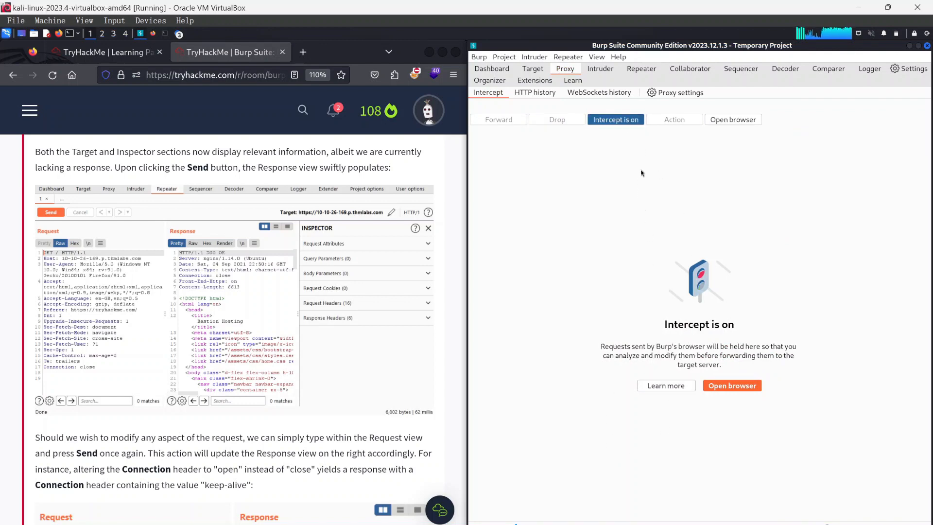
Open Burp's built-in browser, load the target machine at 10.10.216.216, and return to the intercepted traffic.
left_click(736, 121)
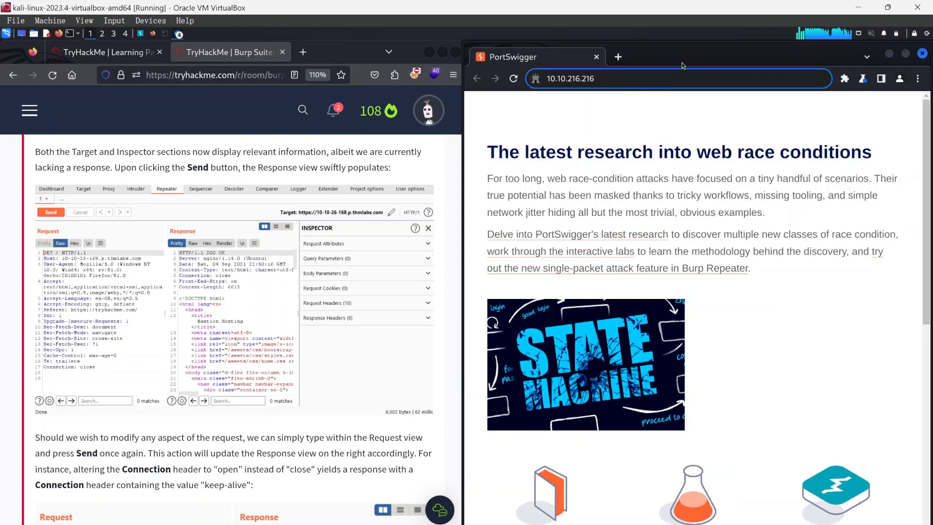
key("Return")
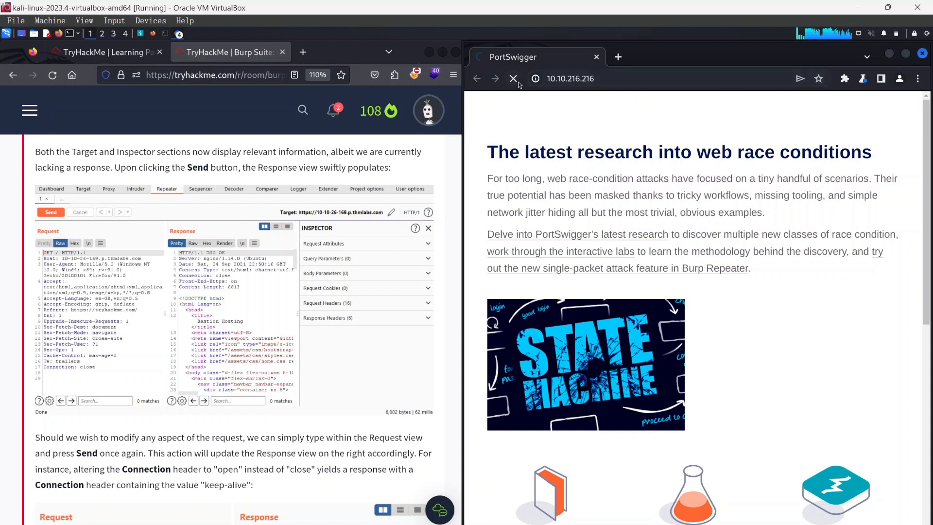
left_click(889, 53)
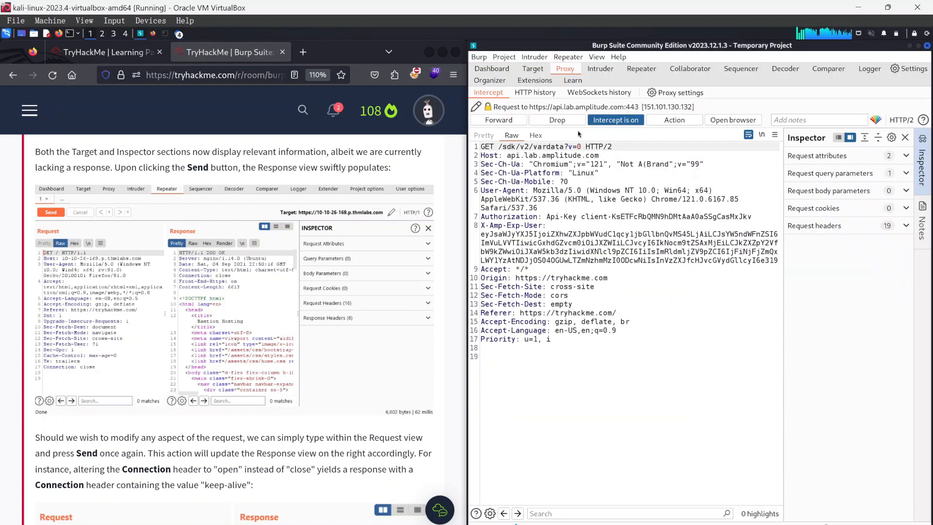
Forward the queued background requests until the GET request to 10.10.216.216 is held.
left_click(501, 121)
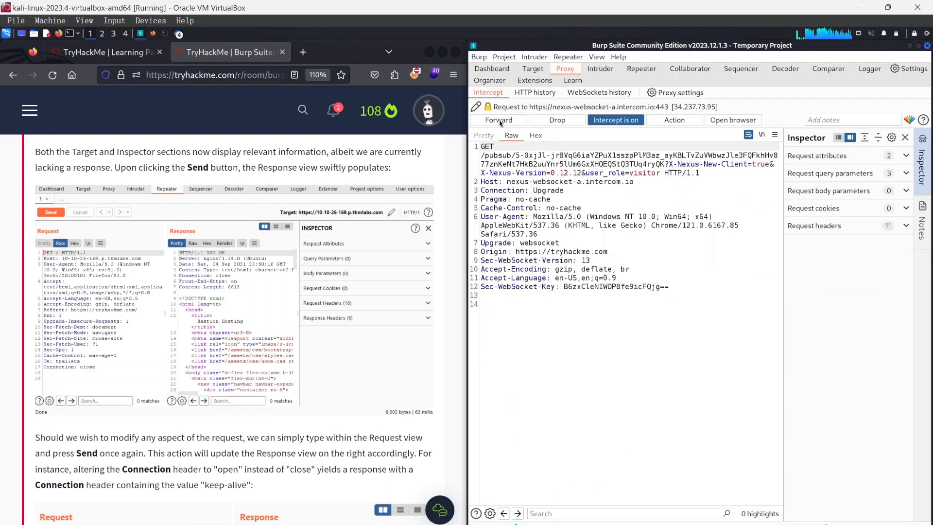
left_click(500, 122)
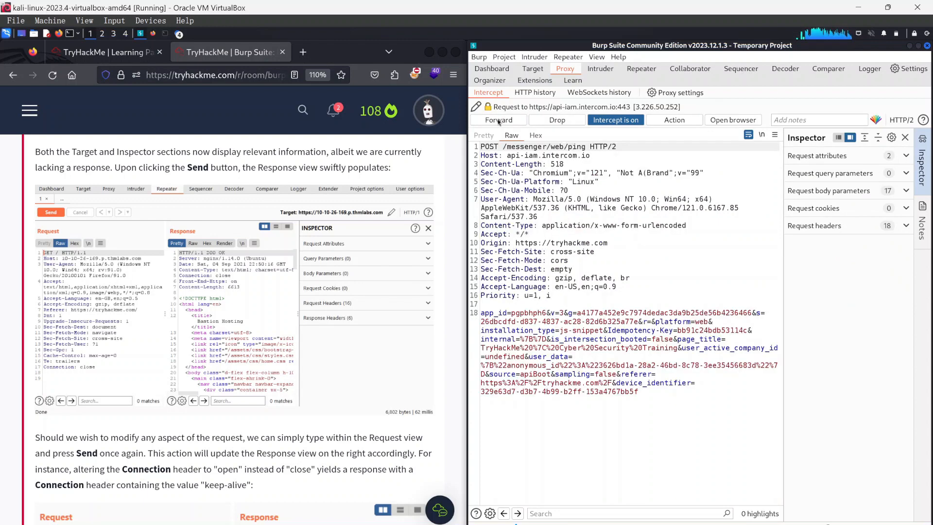
left_click(498, 121)
left_click(499, 121)
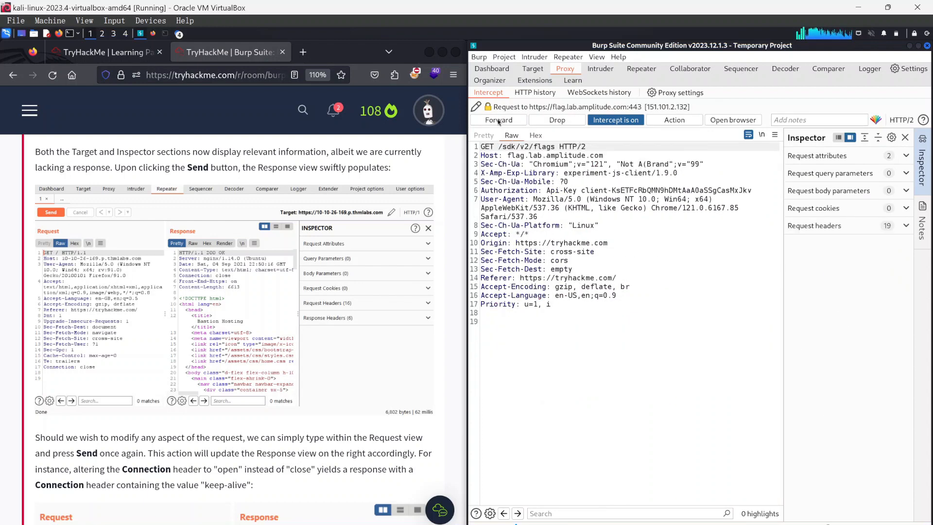
left_click(498, 122)
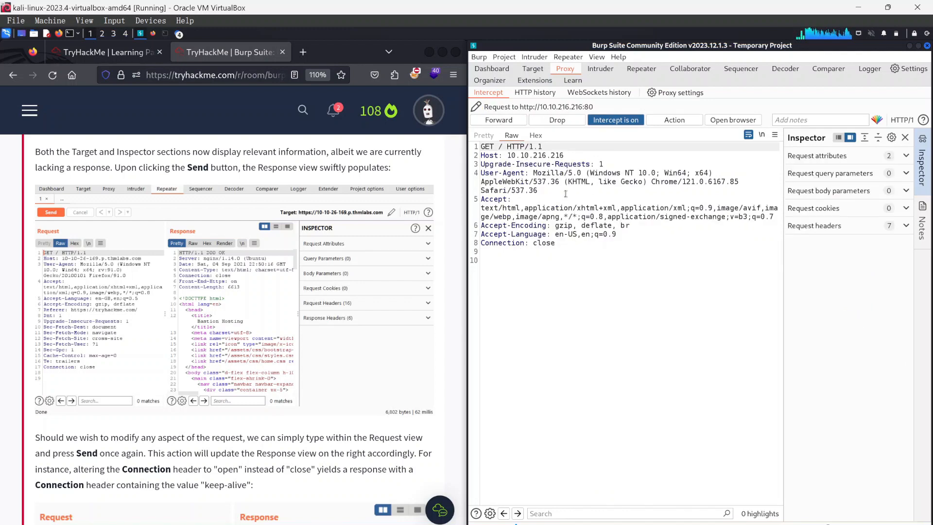
Pass the intercepted 10.10.216.216 request to Repeater and send it to get its response.
right_click(532, 201)
left_click(578, 235)
left_click(633, 71)
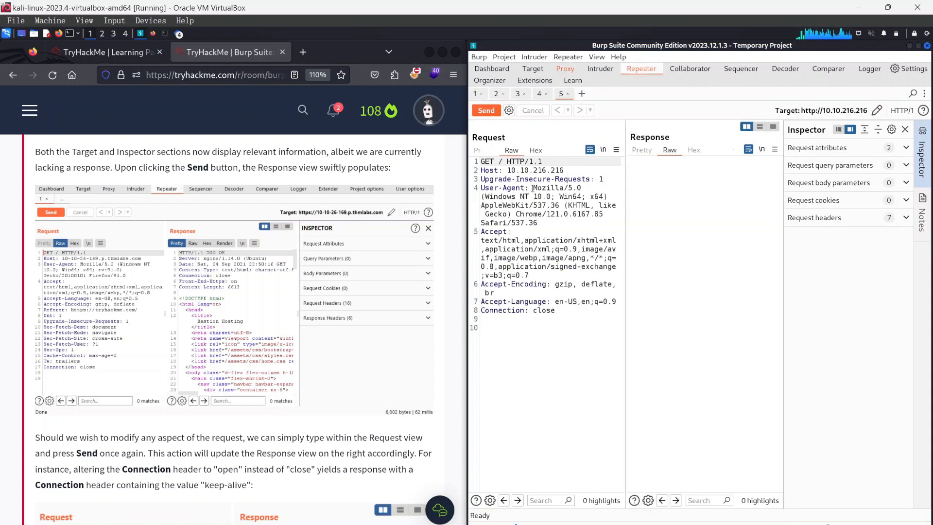
left_click(485, 110)
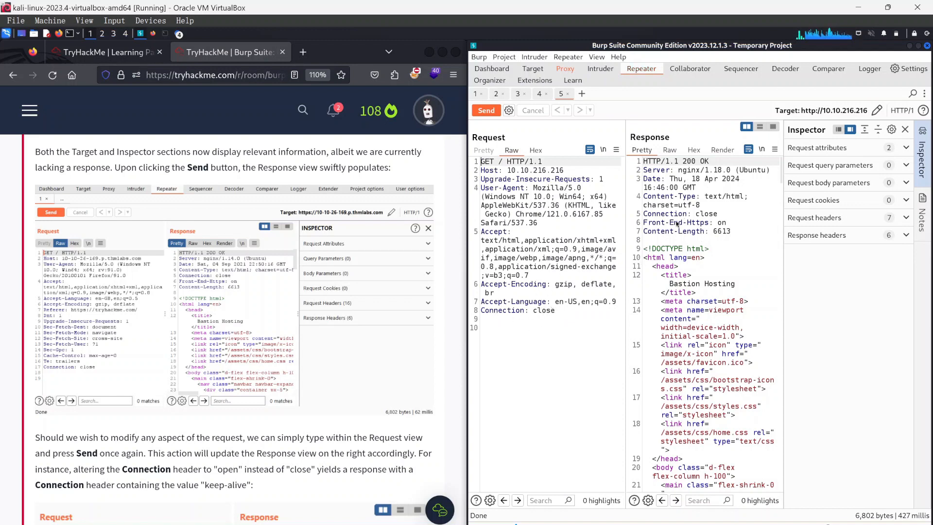
Change request 5's Connection header value to "open" and resend the request.
left_click(560, 310)
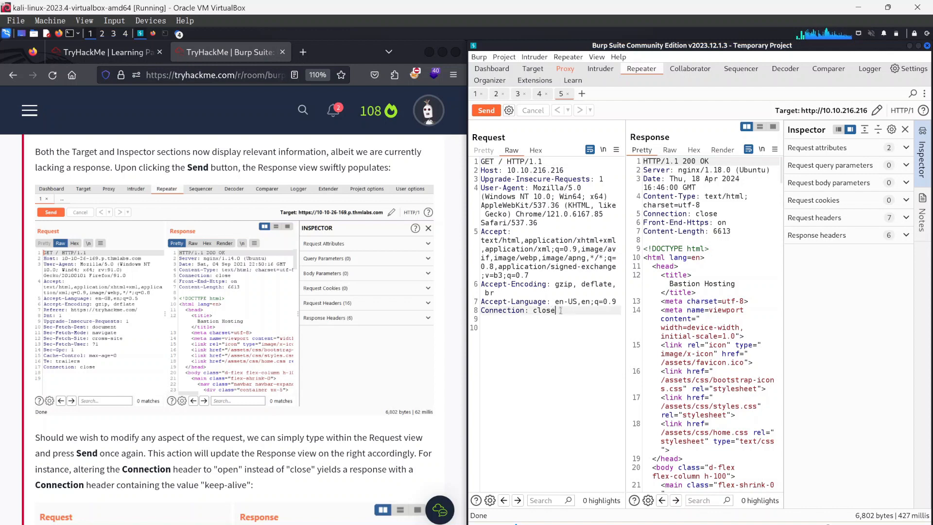
key("BackSpace")
key("BackSpace")
key("BackSpace")
key("BackSpace")
key("BackSpace")
type("open")
left_click(483, 110)
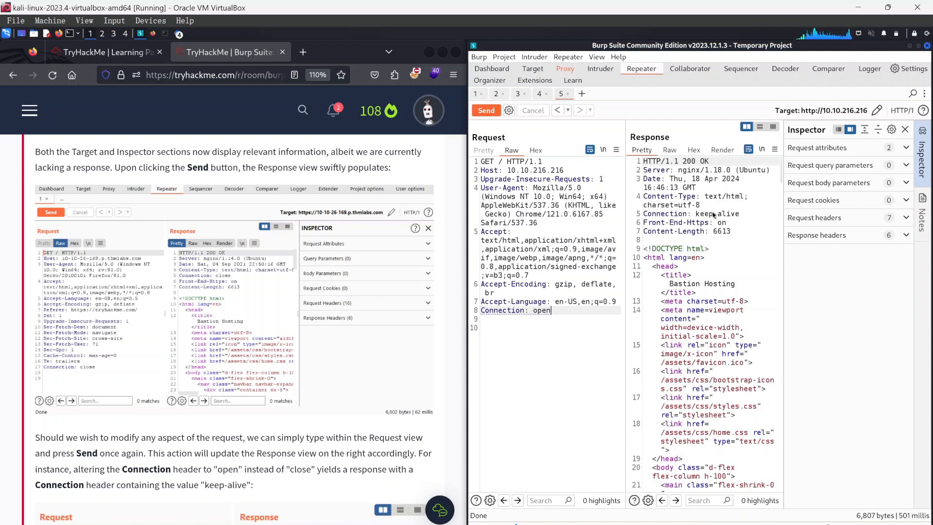
Read Task 3's explanation of the history buttons and go back to the previous version of request 5.
left_click(152, 390)
scroll(151, 387, "down", 5)
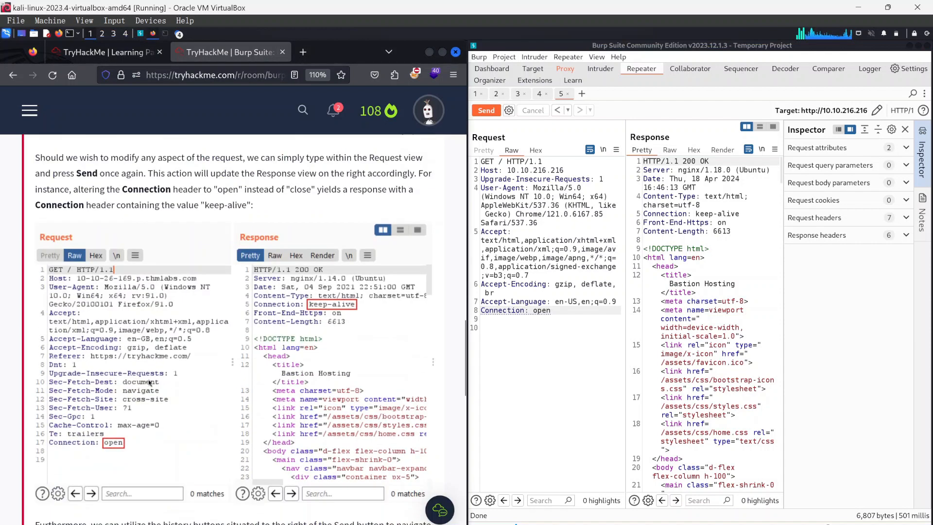
scroll(330, 372, "down", 3)
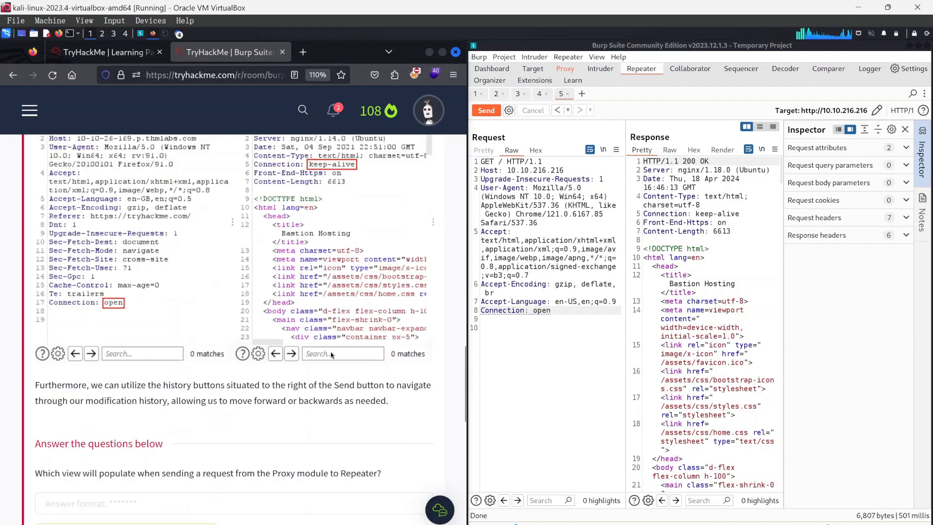
scroll(286, 343, "down", 2)
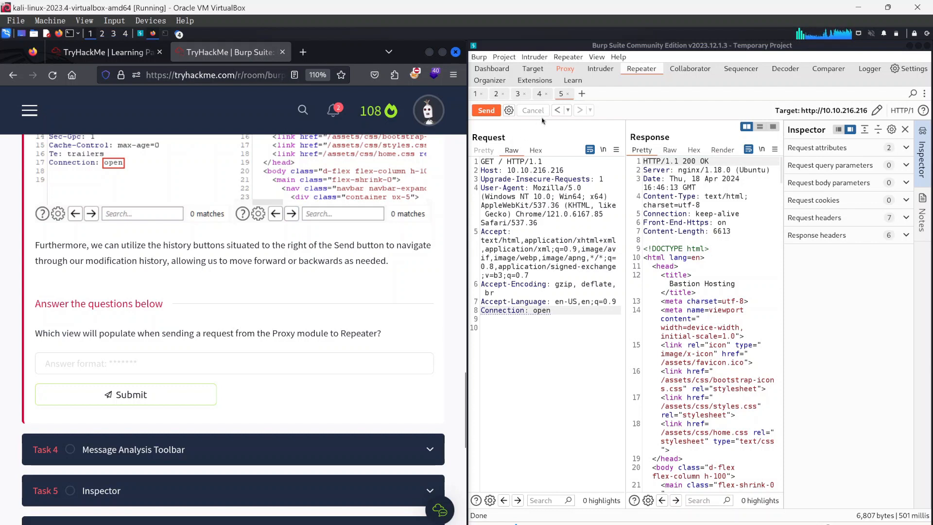
left_click(559, 111)
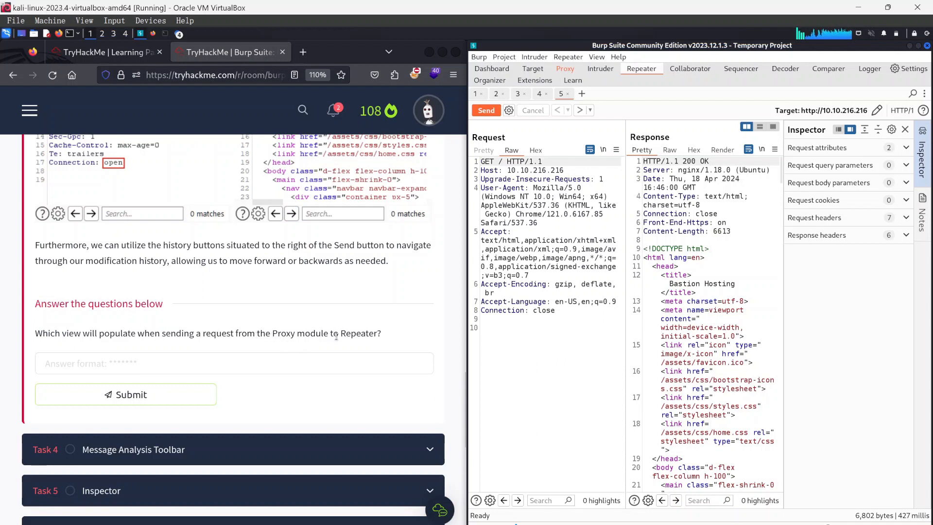
Submit "Request" as the answer to Task 3's question about which view populates.
left_click(206, 358)
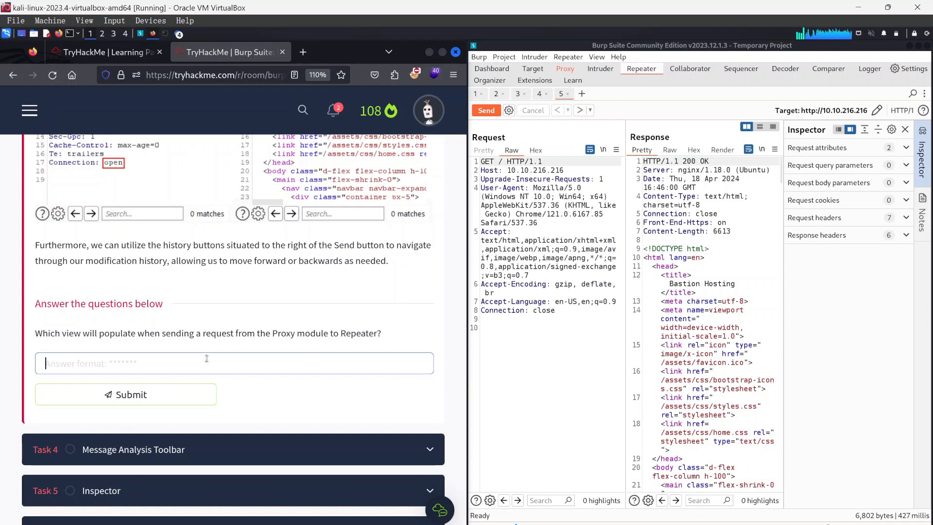
type("Request")
key("Return")
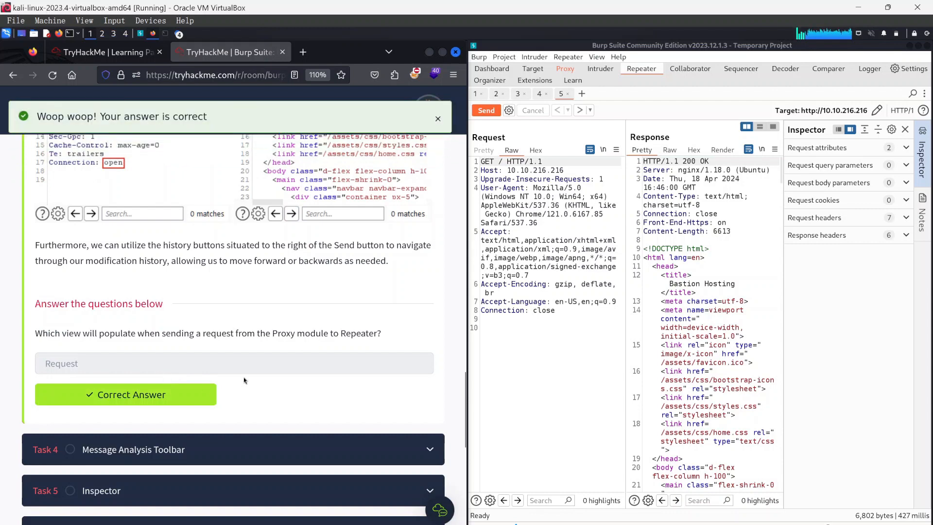
Open Task 4, Message Analysis Toolbar, and try the response's Raw, Hex and Render views before returning to Pretty.
scroll(177, 450, "down", 9)
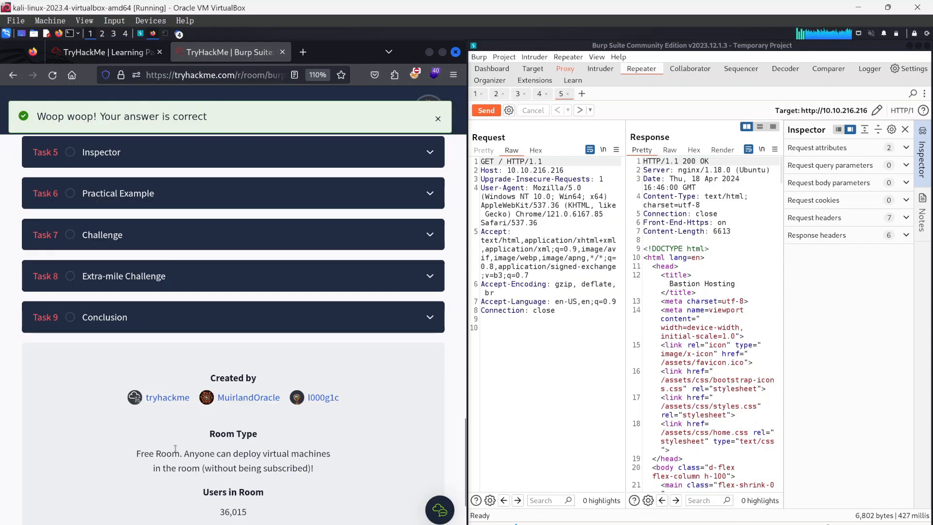
scroll(196, 306, "up", 3)
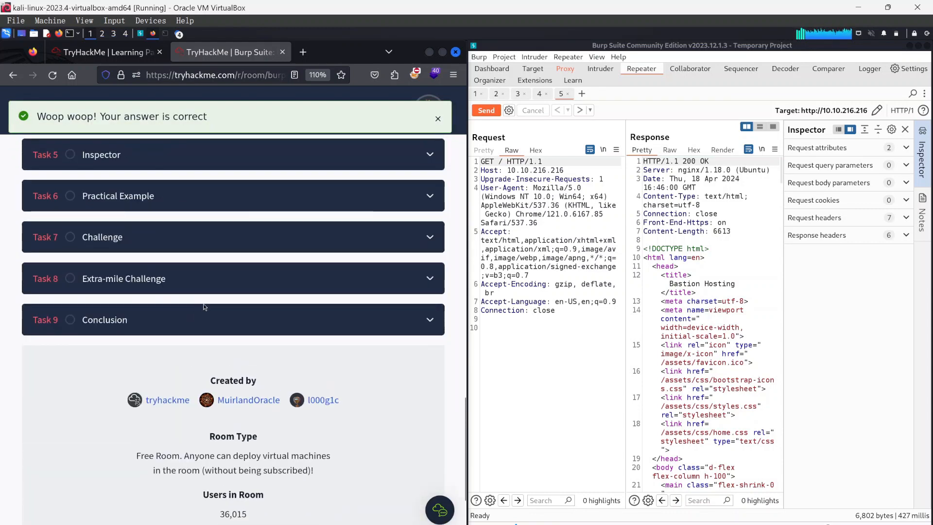
scroll(196, 306, "up", 15)
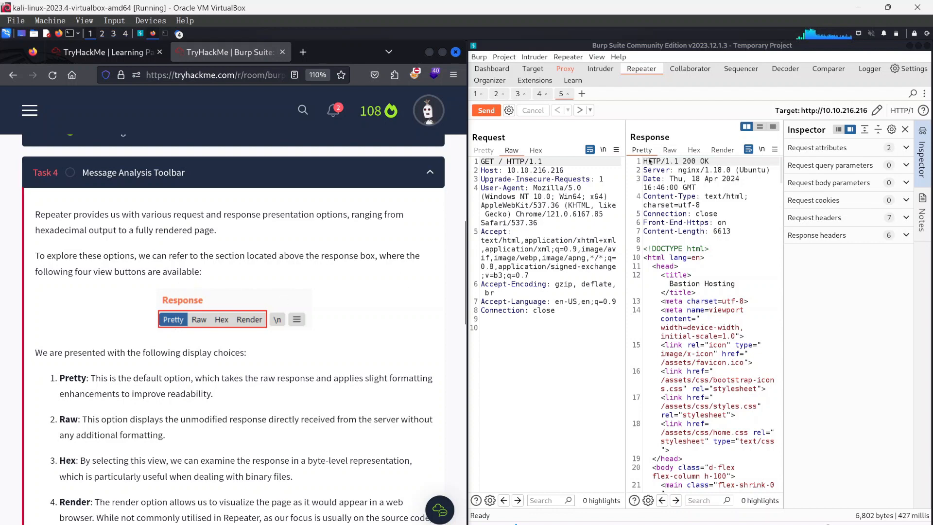
left_click(671, 151)
left_click(694, 151)
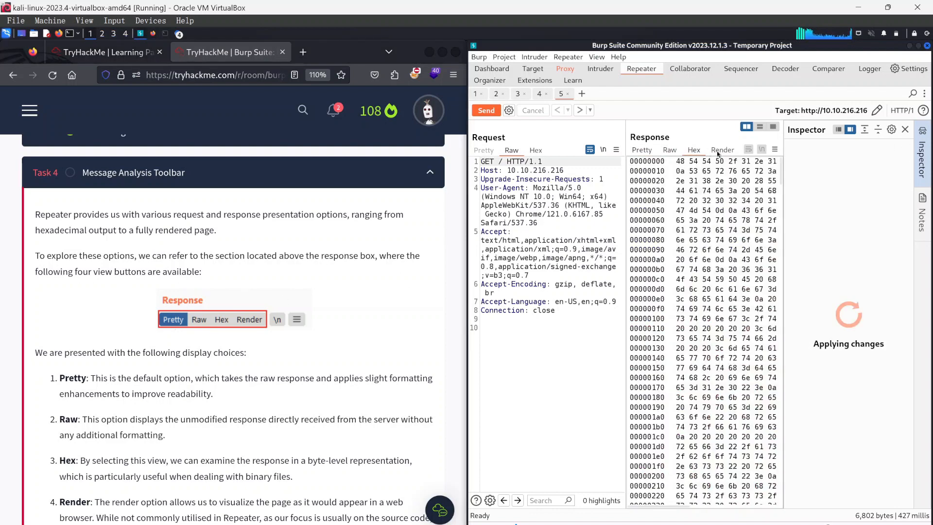
left_click(721, 151)
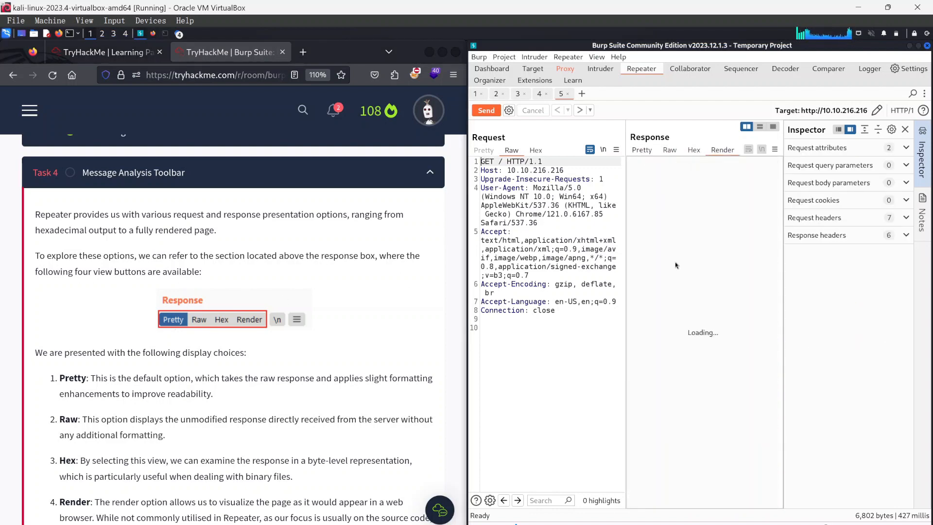
left_click(641, 154)
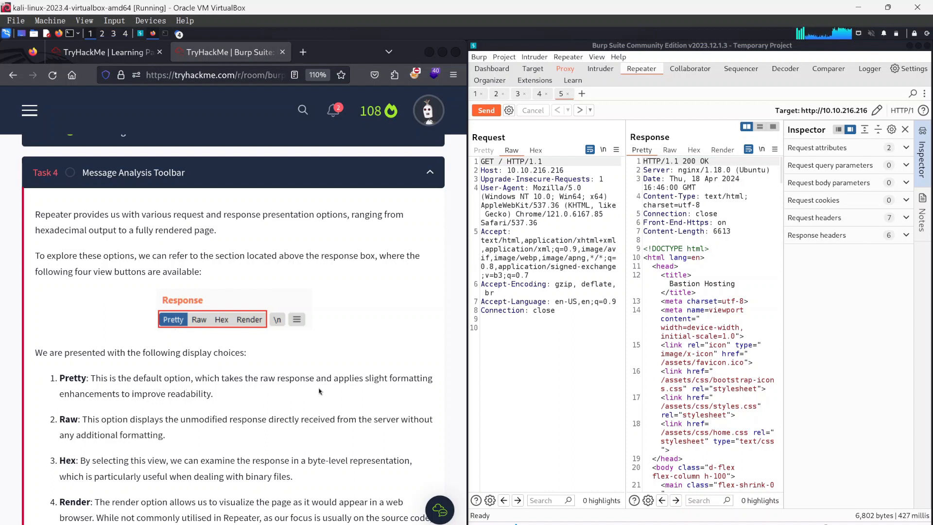
Read Task 4's descriptions of the display options while examining the response in the Raw and Hex views.
left_click(338, 393)
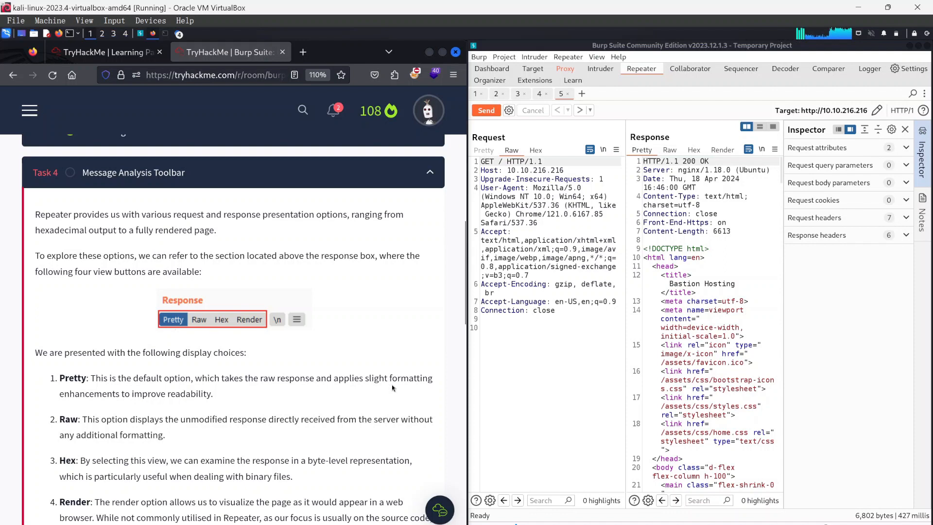
scroll(114, 407, "down", 3)
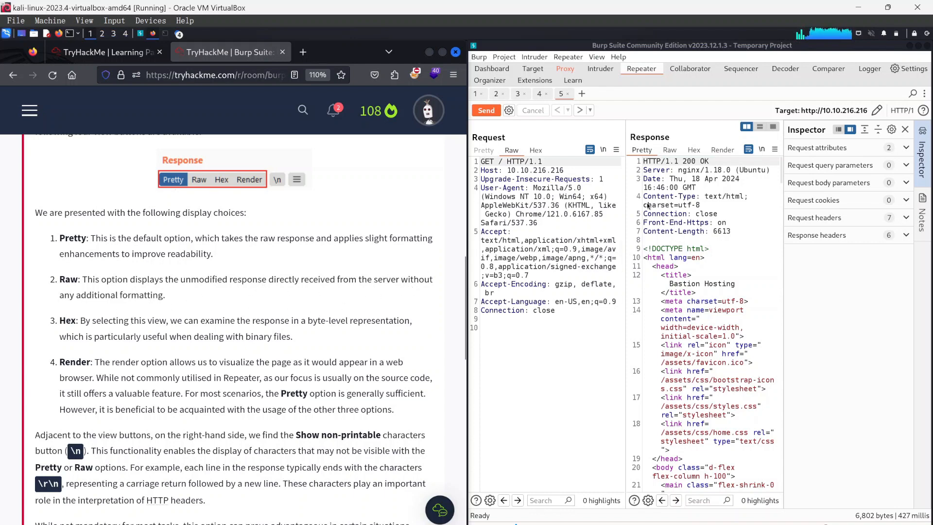
left_click(670, 151)
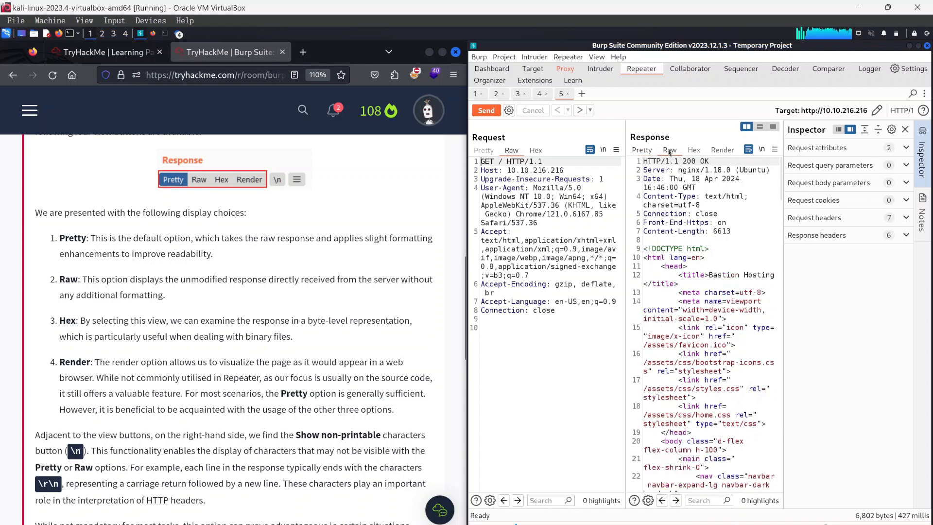
scroll(712, 300, "down", 4)
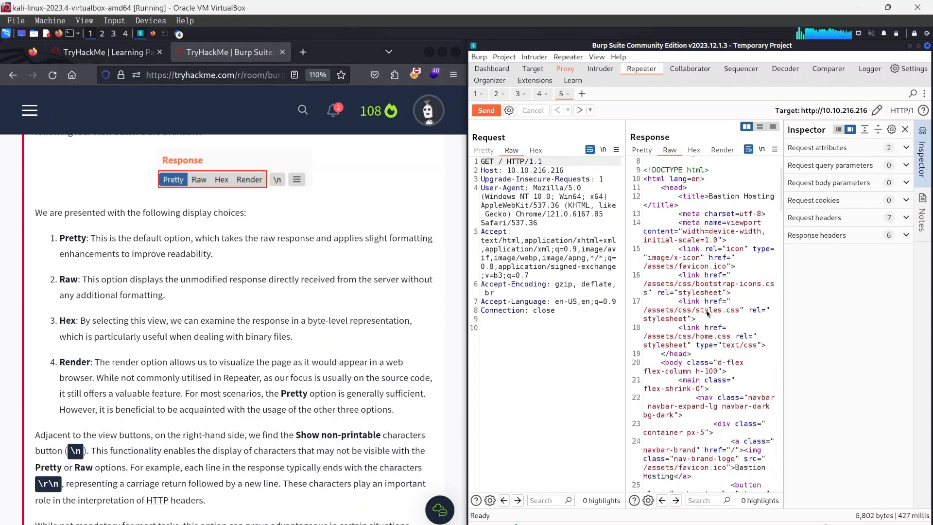
scroll(716, 310, "down", 3)
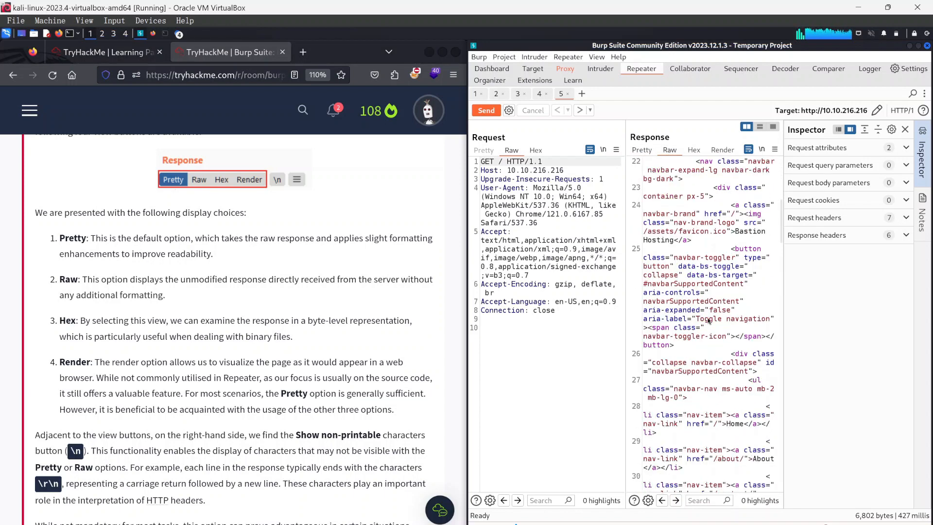
scroll(713, 315, "up", 7)
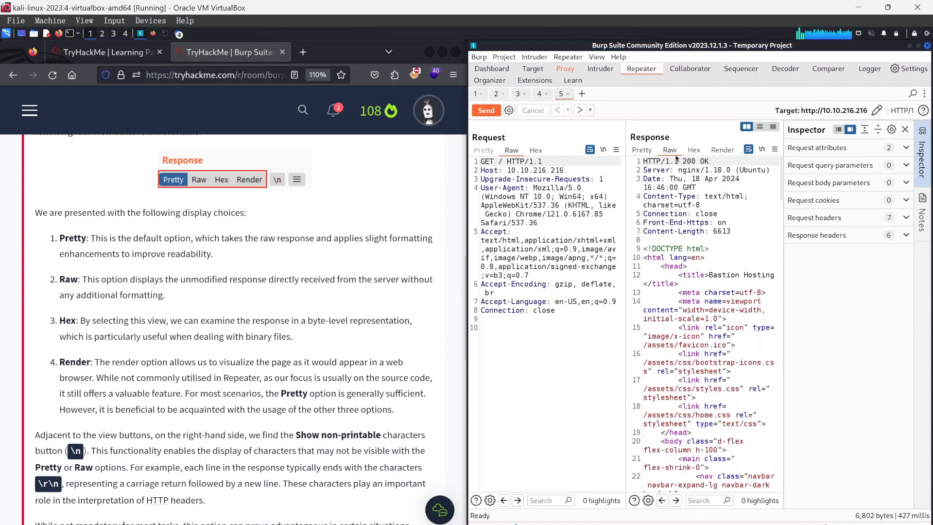
left_click(694, 150)
scroll(661, 277, "down", 1)
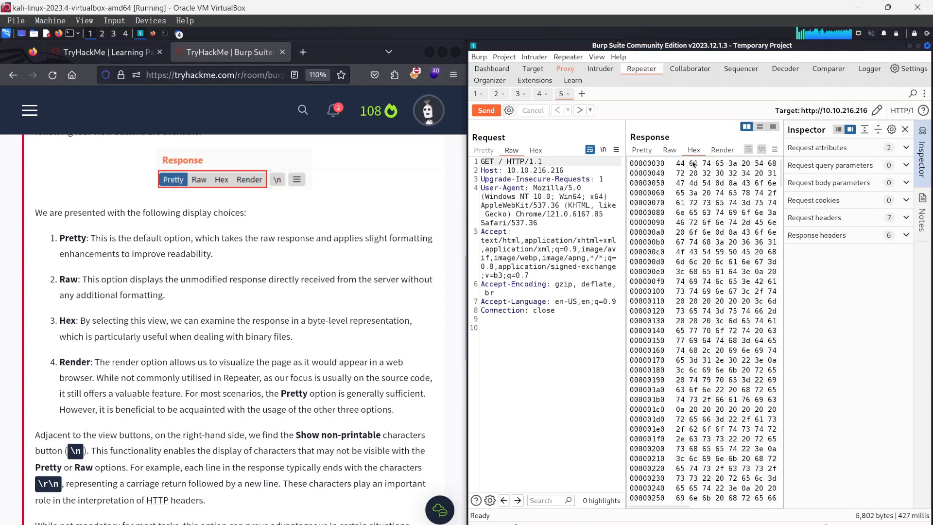
View the response in Render and read Task 4's descriptions of the Render option and the non-printable characters button.
left_click(718, 150)
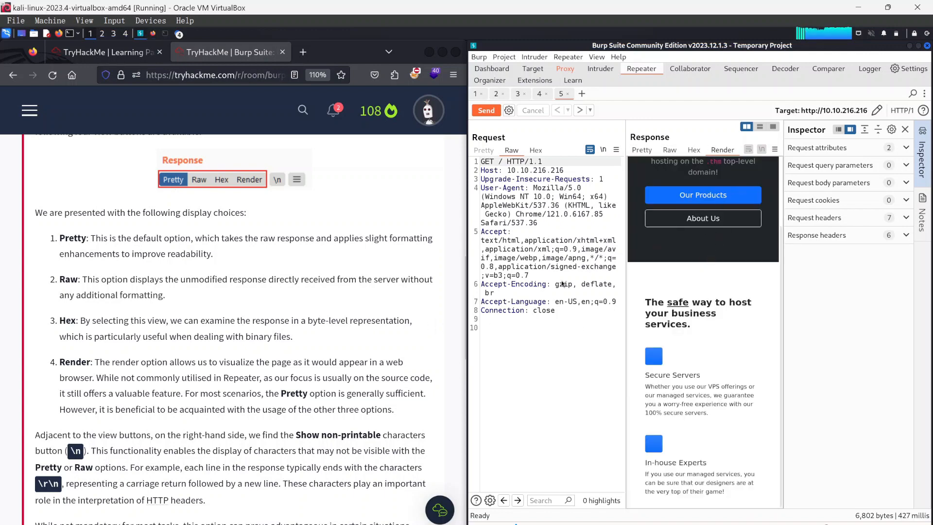
double_click(155, 336)
scroll(274, 338, "down", 3)
left_click(274, 337)
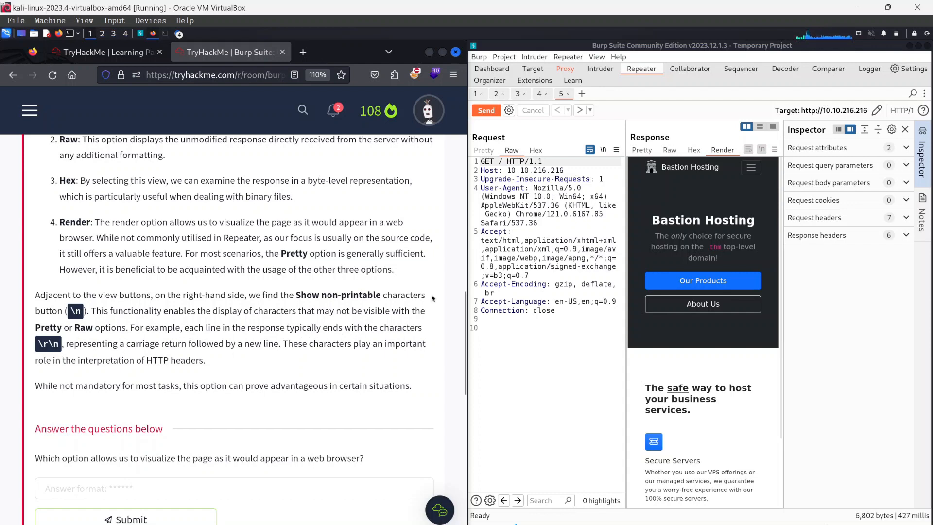
Switch the response to the Raw view and turn its non-printable characters on and off again.
left_click(670, 151)
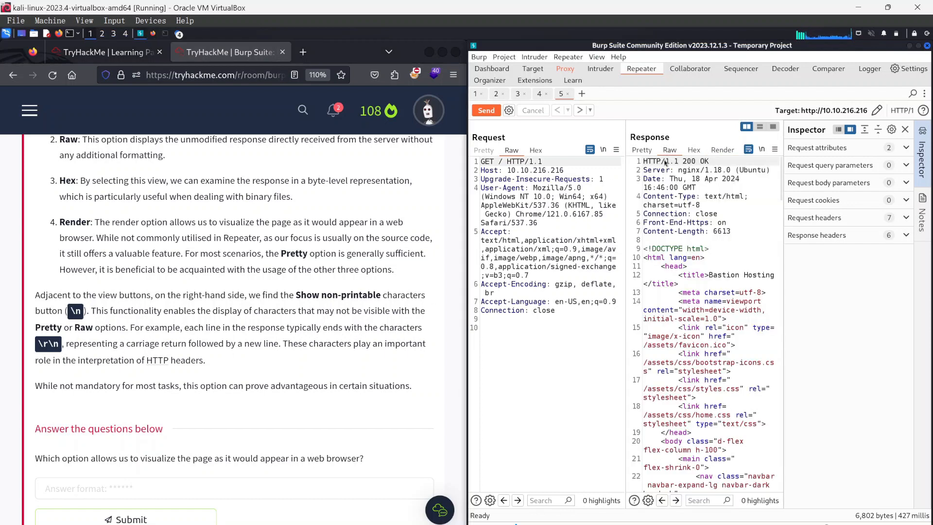
left_click(761, 149)
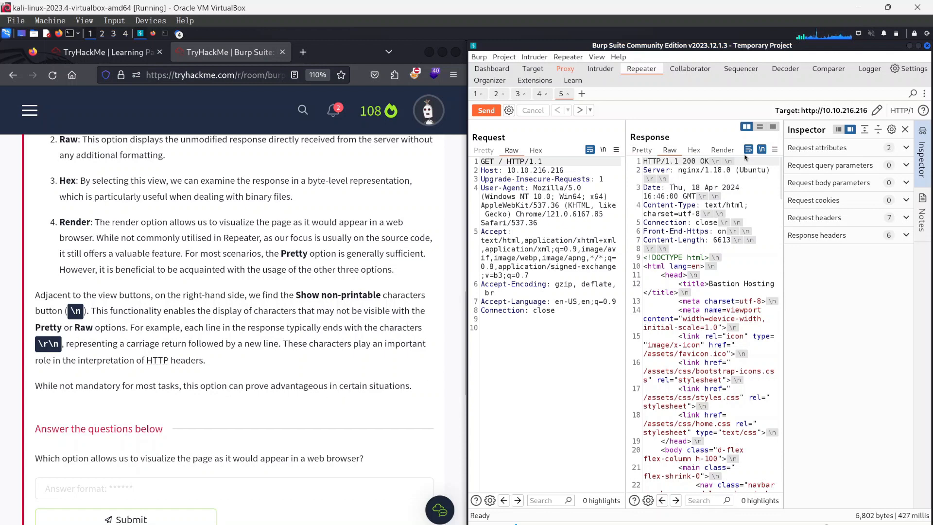
left_click(762, 150)
Submit "render" as the answer to Task 4's question about visualizing the page as in a web browser.
scroll(167, 355, "down", 4)
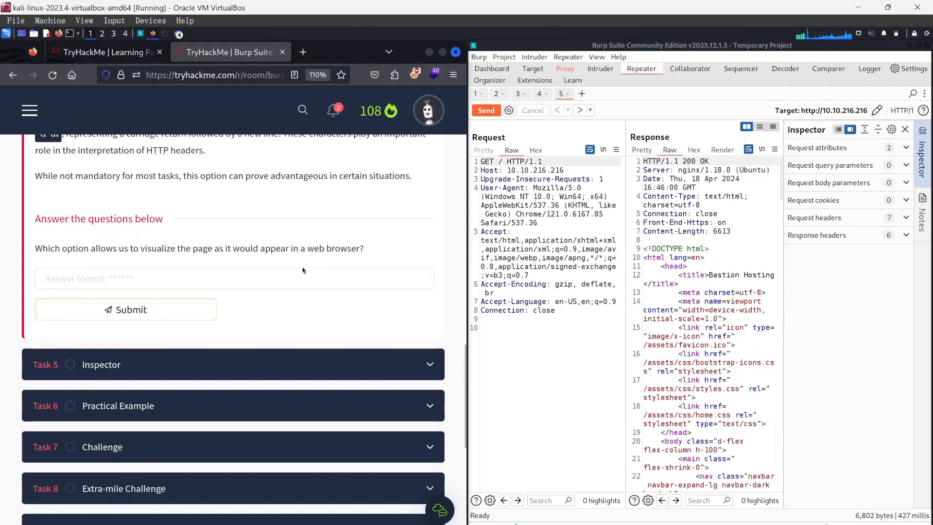
left_click(123, 280)
type("render")
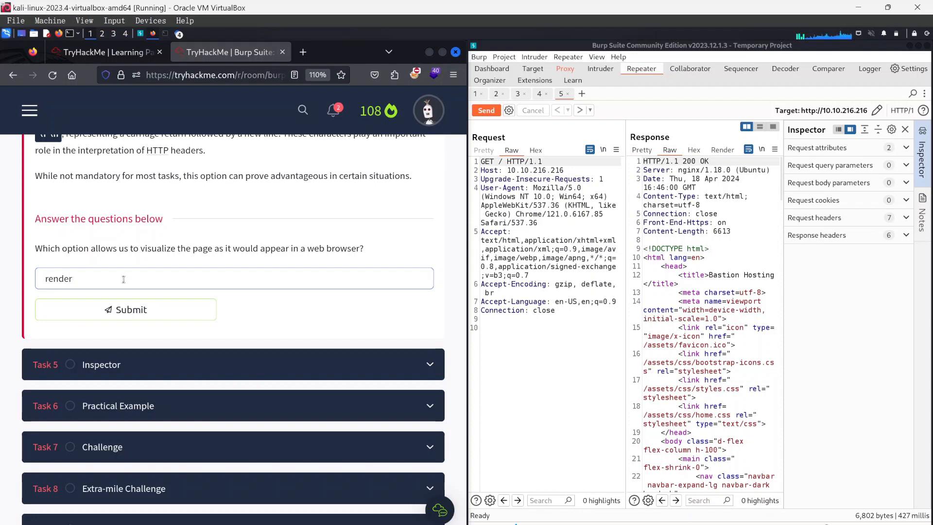
left_click(82, 313)
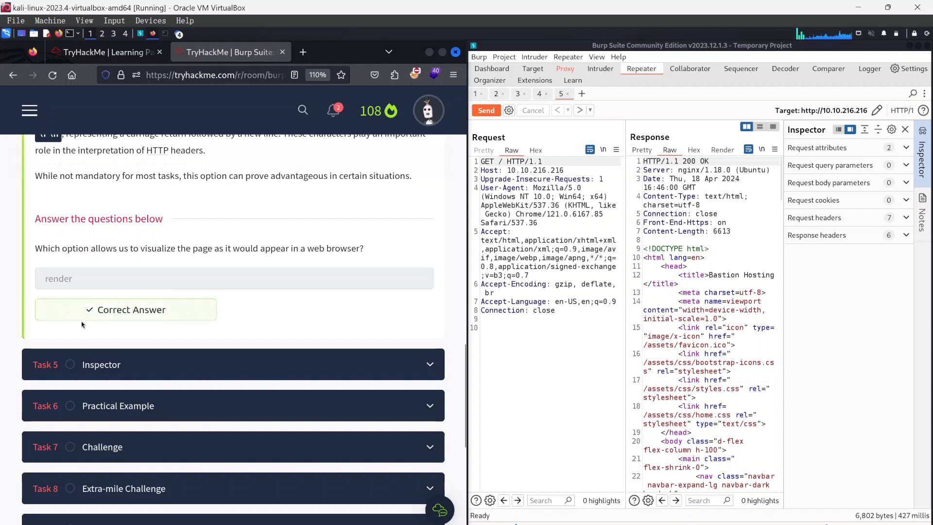
Open Task 5, Inspector, and read its introduction.
left_click(114, 364)
scroll(113, 365, "down", 10)
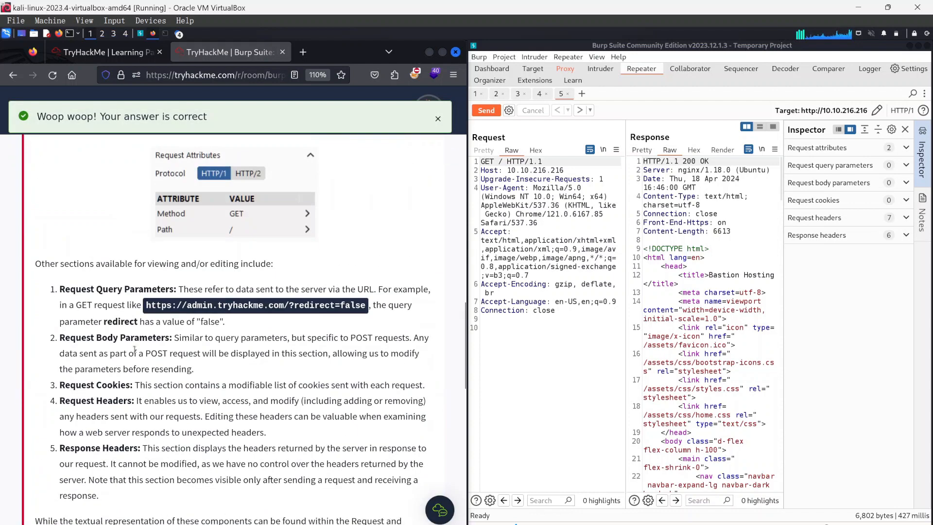
scroll(134, 327, "up", 8)
scroll(135, 327, "up", 4)
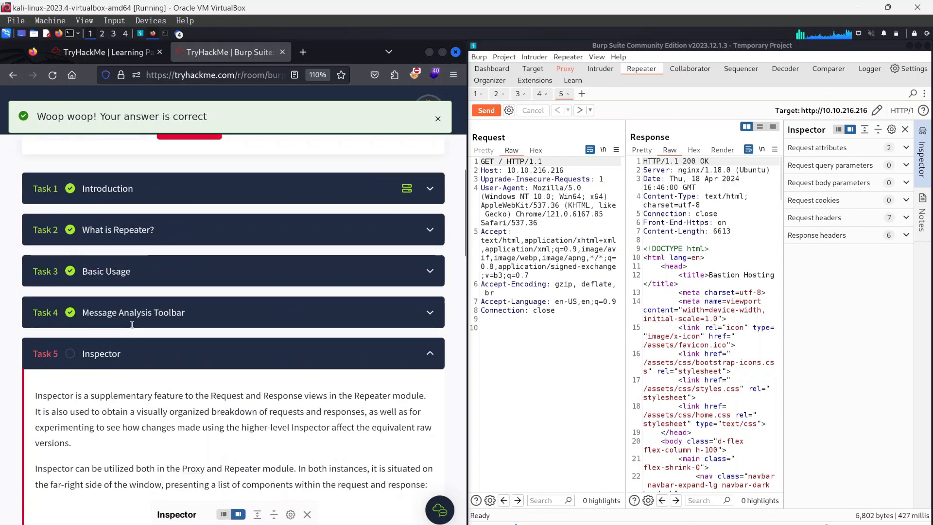
scroll(134, 327, "down", 2)
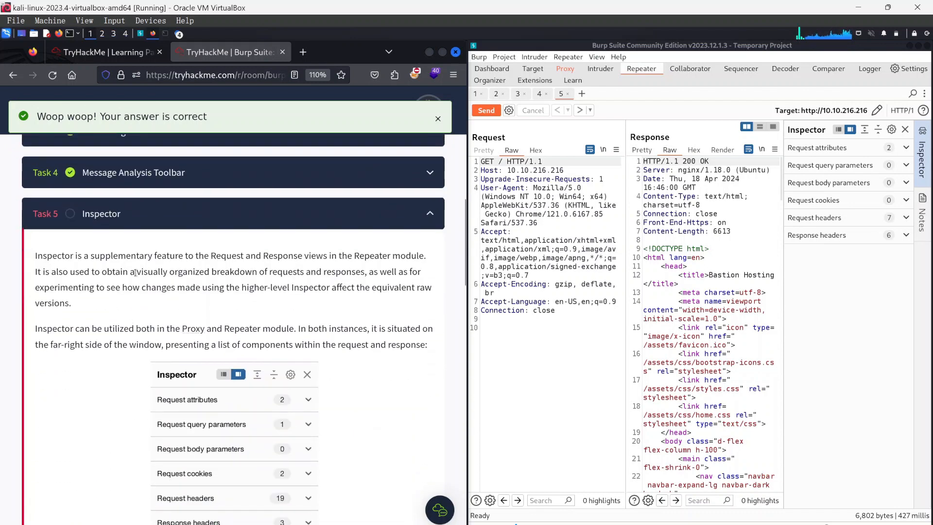
scroll(209, 266, "down", 2)
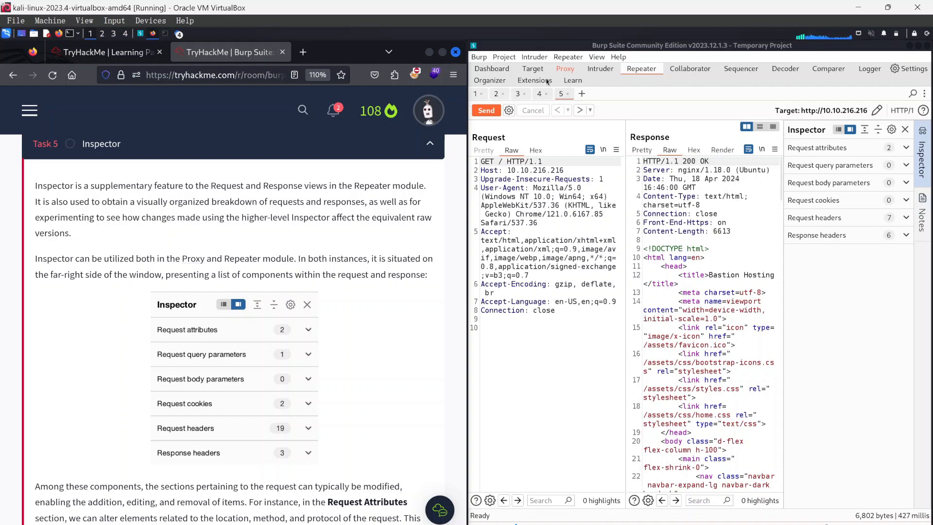
Compare the Inspector in Proxy with the one in Repeater and read Task 5's explanation of the Request Attributes section.
left_click(563, 70)
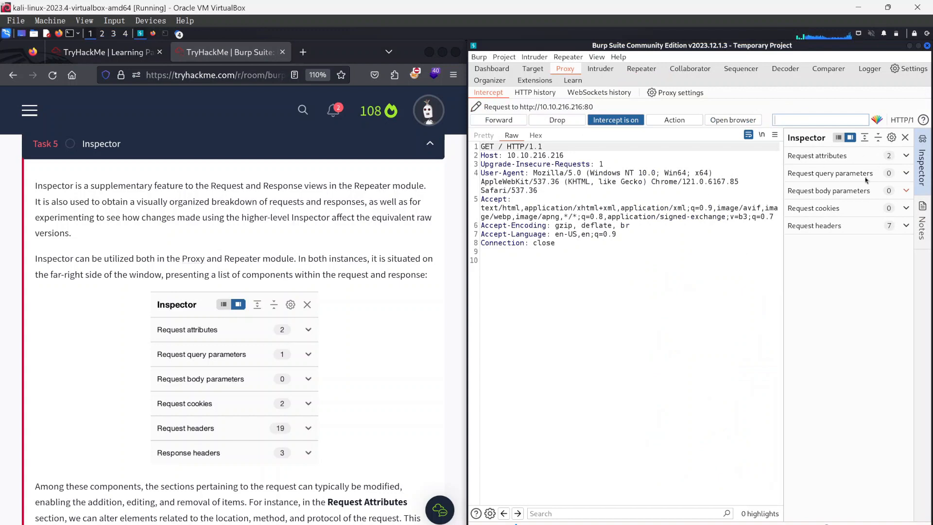
left_click(642, 69)
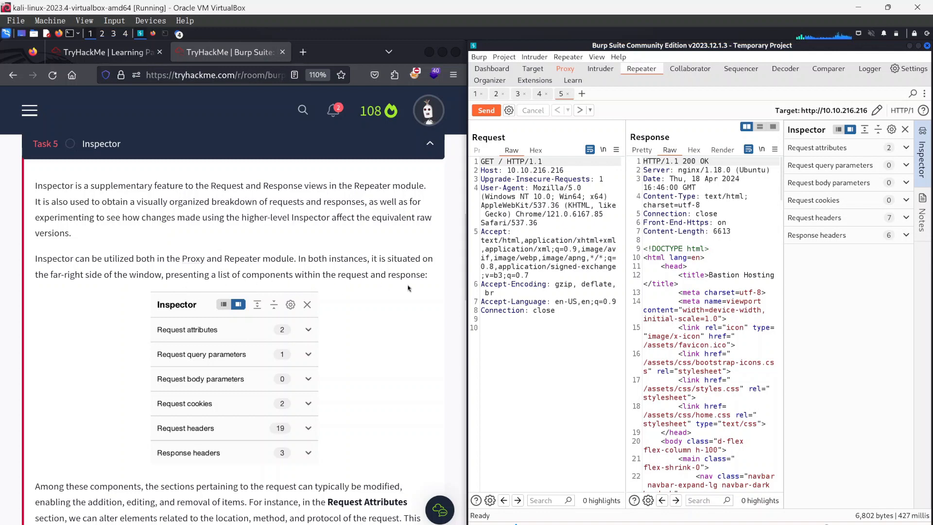
scroll(265, 335, "down", 2)
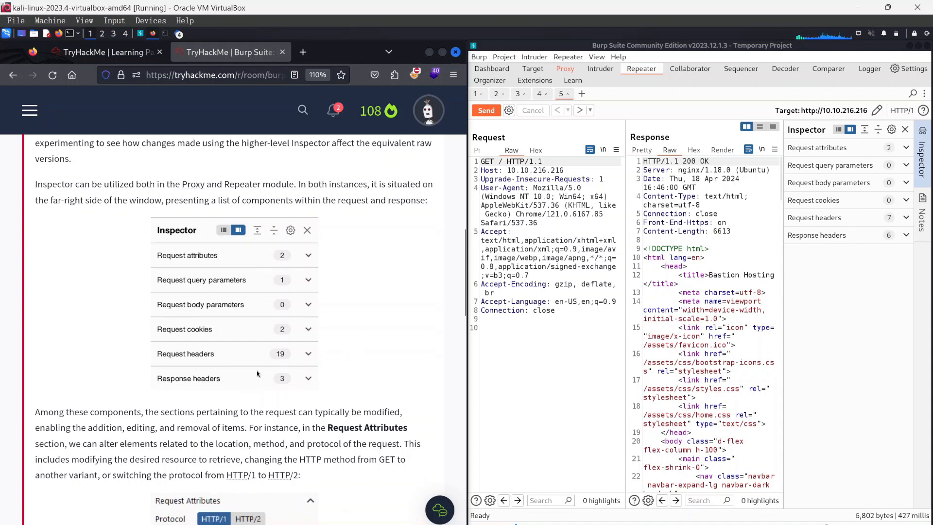
scroll(257, 371, "down", 3)
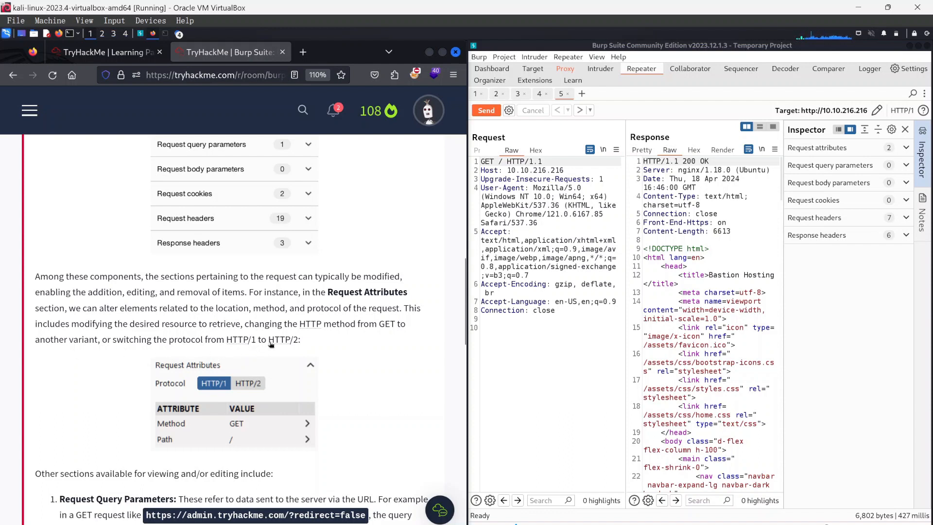
scroll(287, 393, "down", 3)
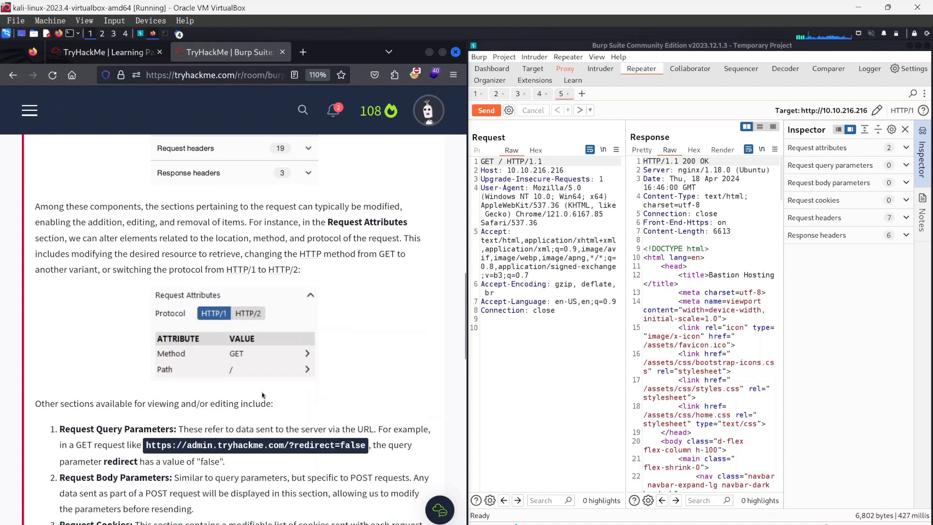
Try sending request 5 with its Inspector protocol set to HTTP/2 and method to POST, and return to its previous version.
left_click(906, 148)
left_click(863, 162)
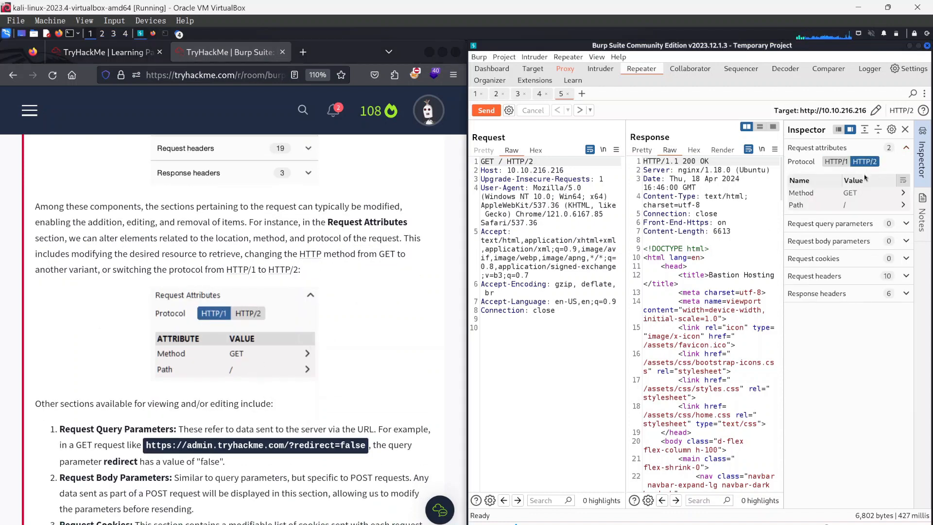
left_click(899, 194)
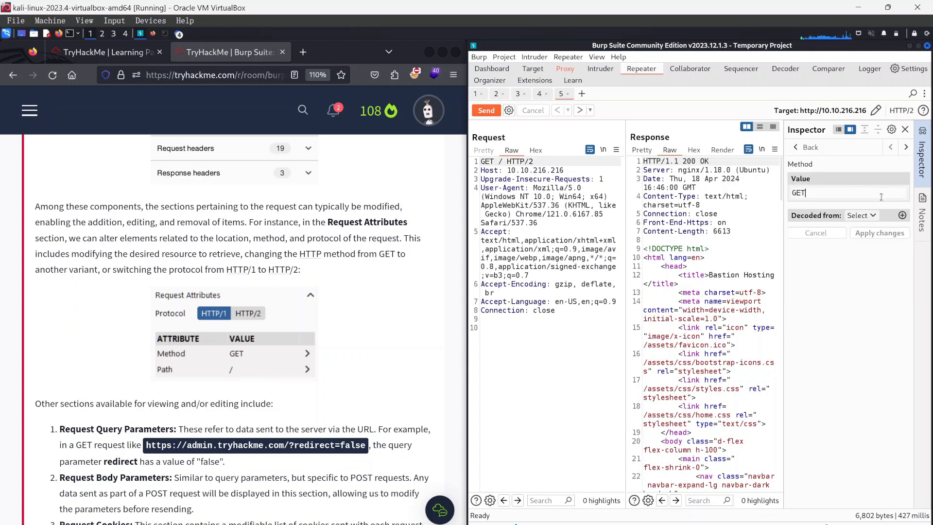
key("BackSpace")
key("BackSpace")
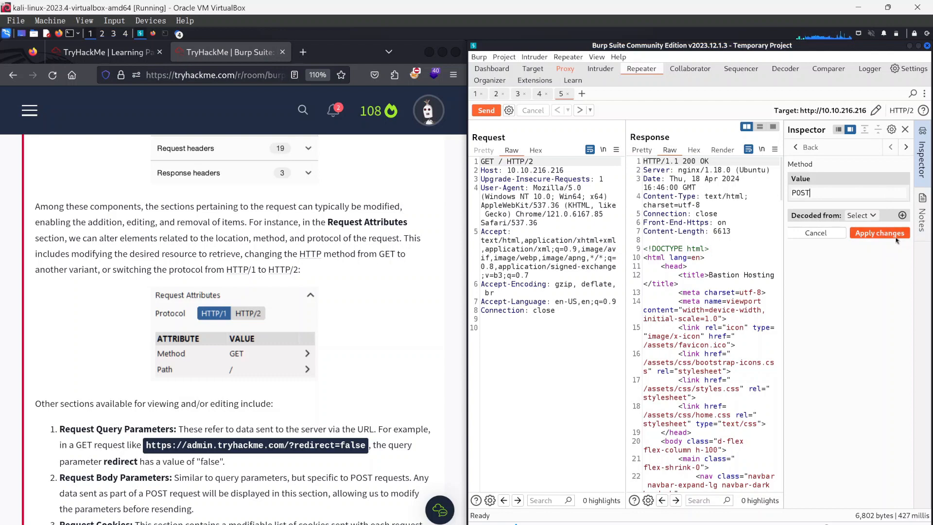
left_click(880, 233)
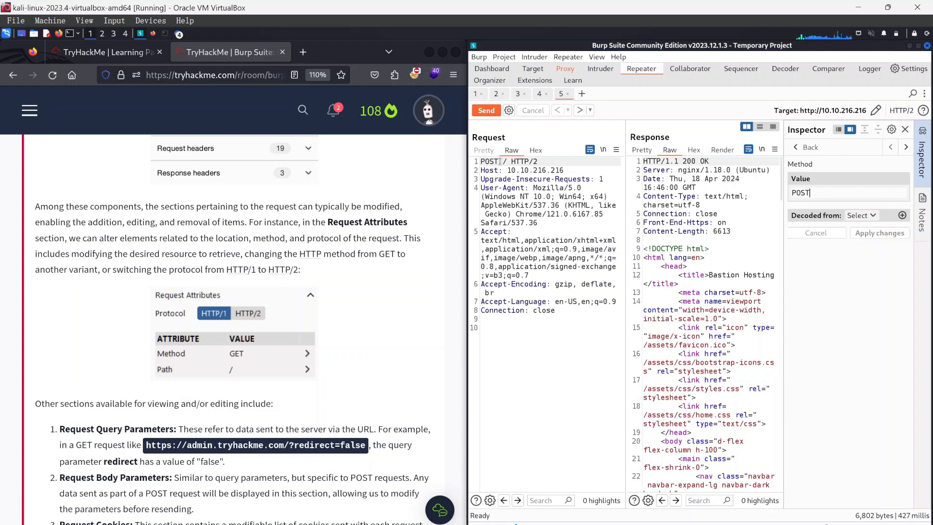
left_click(485, 110)
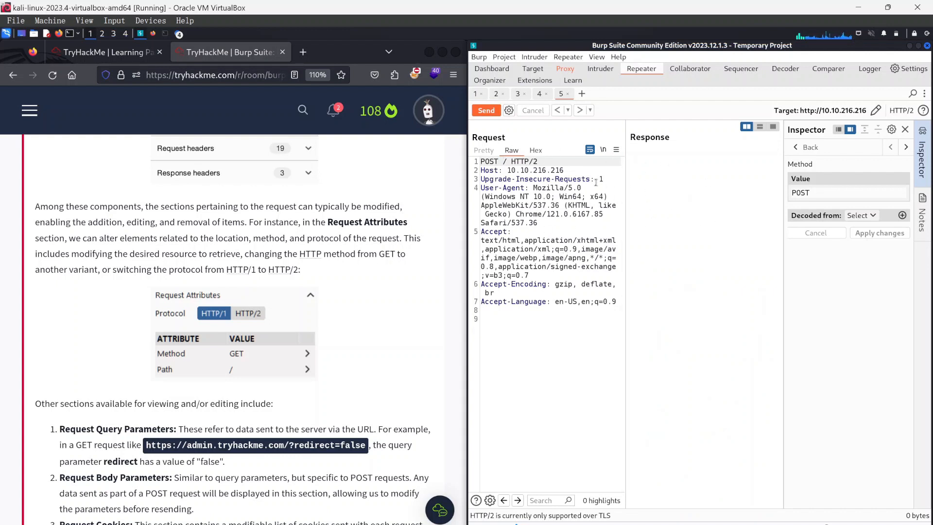
left_click(557, 109)
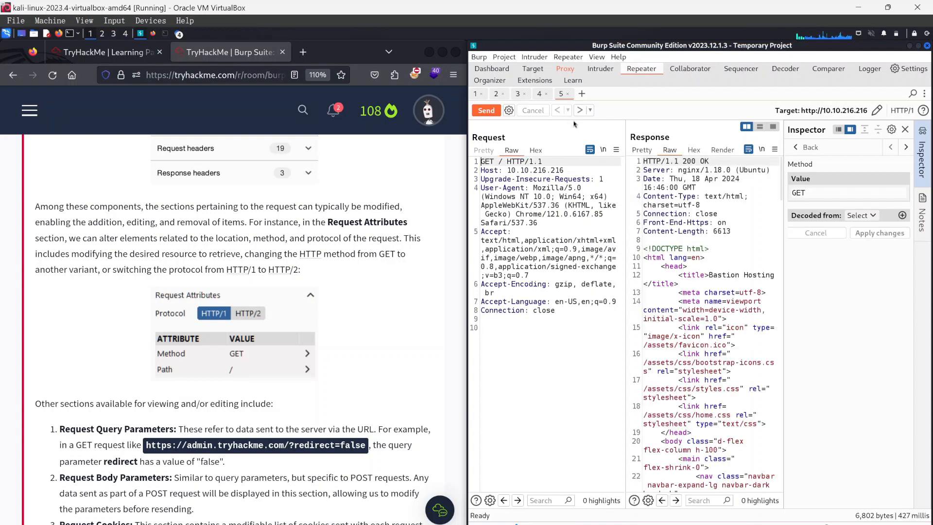
Read Task 5's list of other Inspector sections and examine the Request query parameters section of request 5.
left_click(153, 347)
scroll(153, 348, "down", 3)
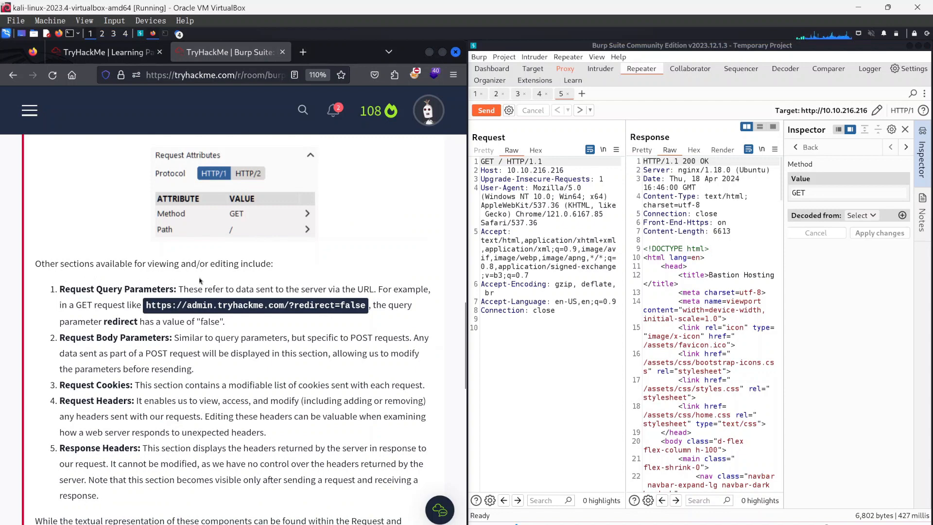
scroll(100, 272, "down", 3)
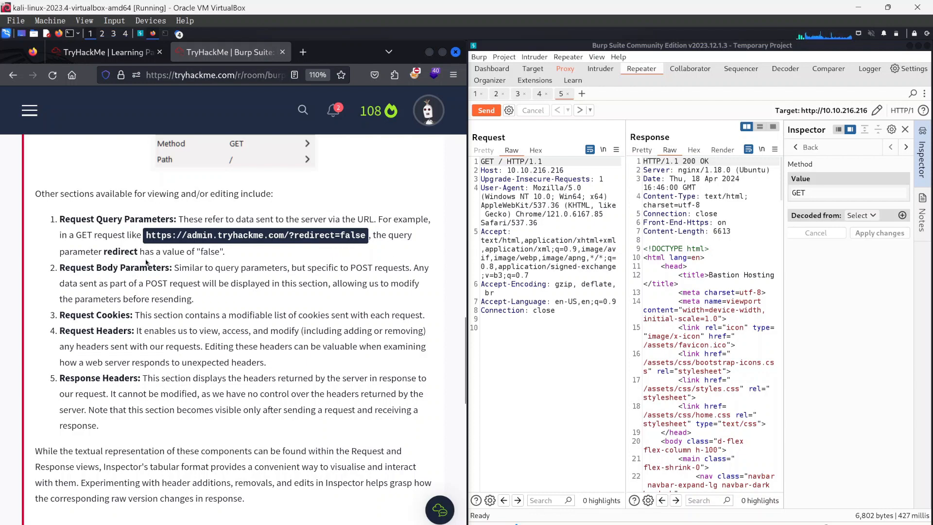
left_click(798, 147)
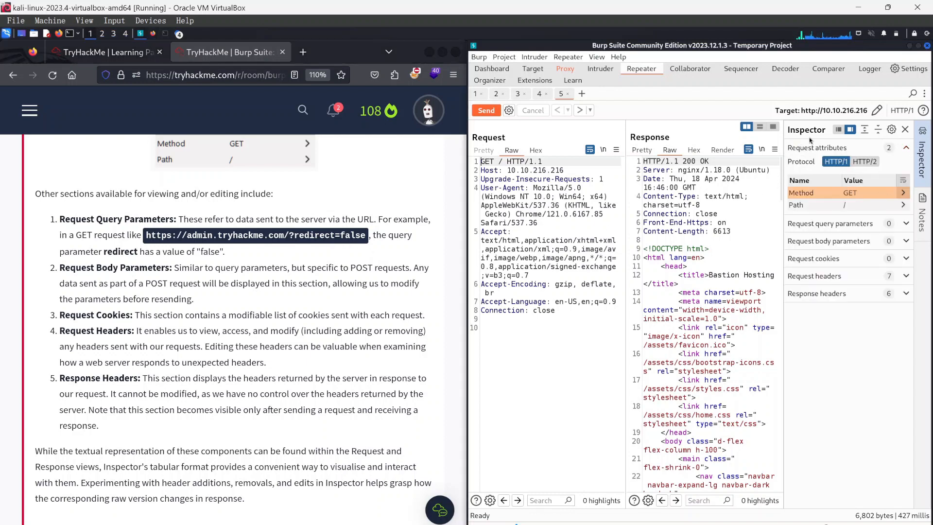
left_click(882, 150)
left_click(858, 167)
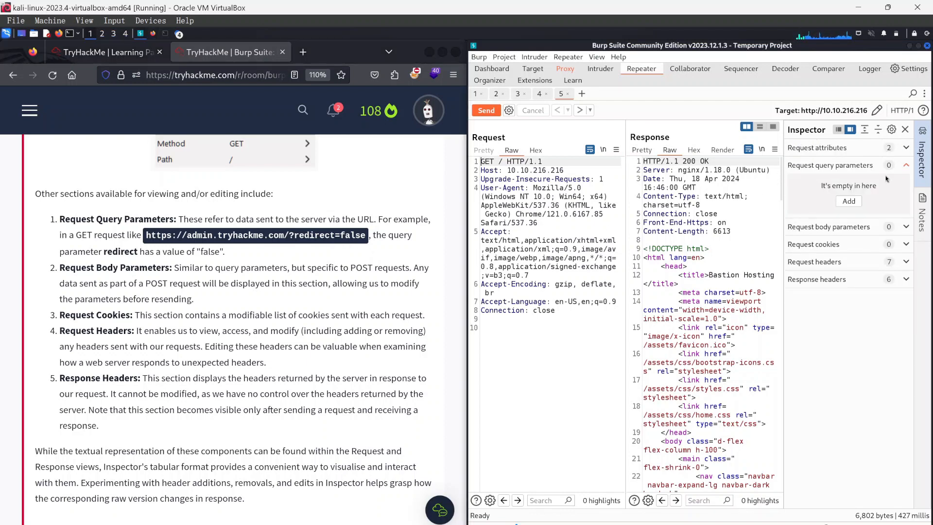
left_click(858, 167)
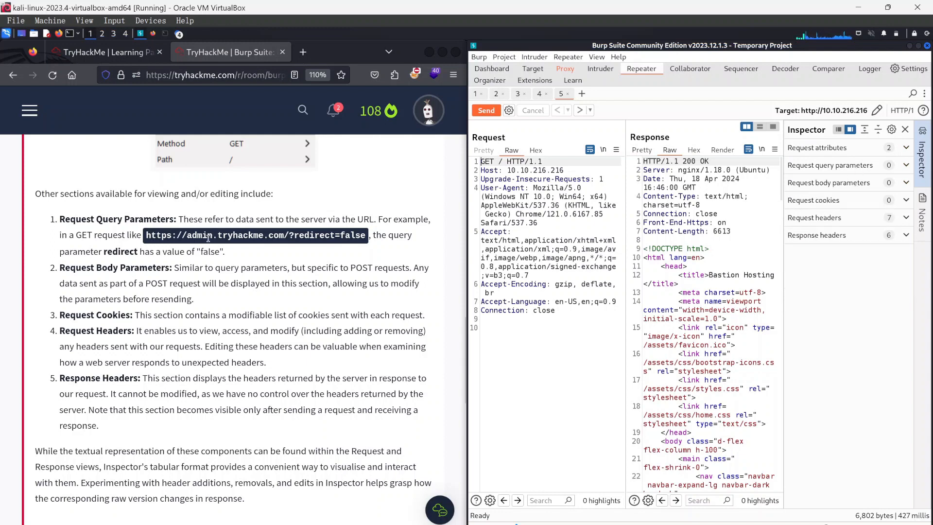
Read the remaining section descriptions in Task 5 while examining Inspector's Response headers, Request headers and Request body parameters.
left_click(565, 170)
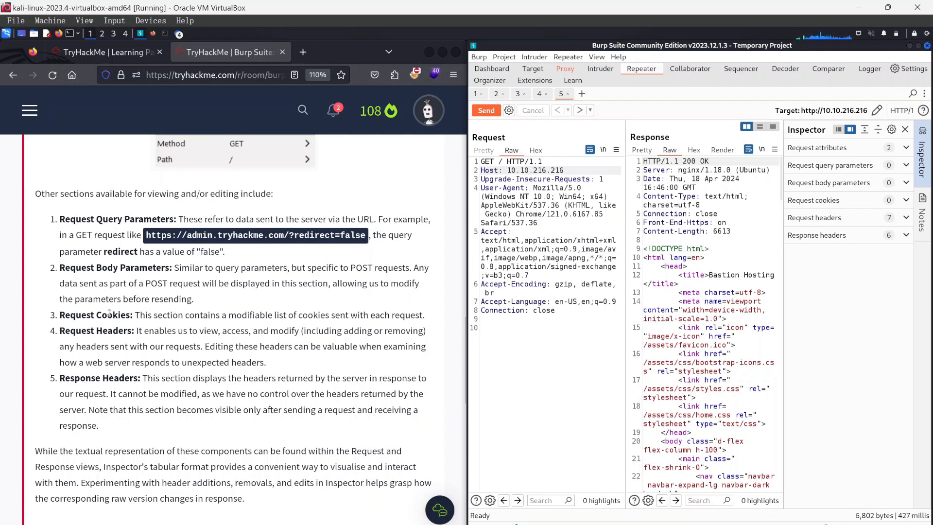
left_click(206, 312)
scroll(206, 312, "down", 3)
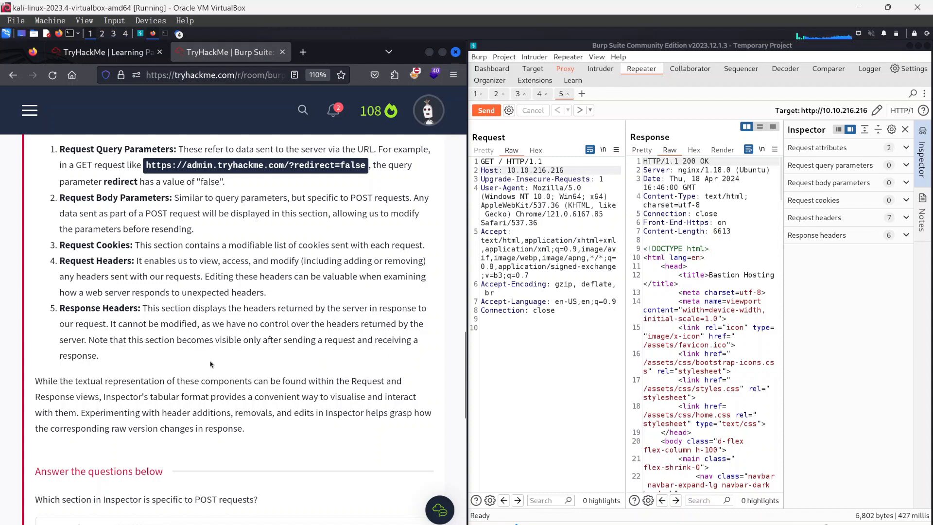
left_click(849, 237)
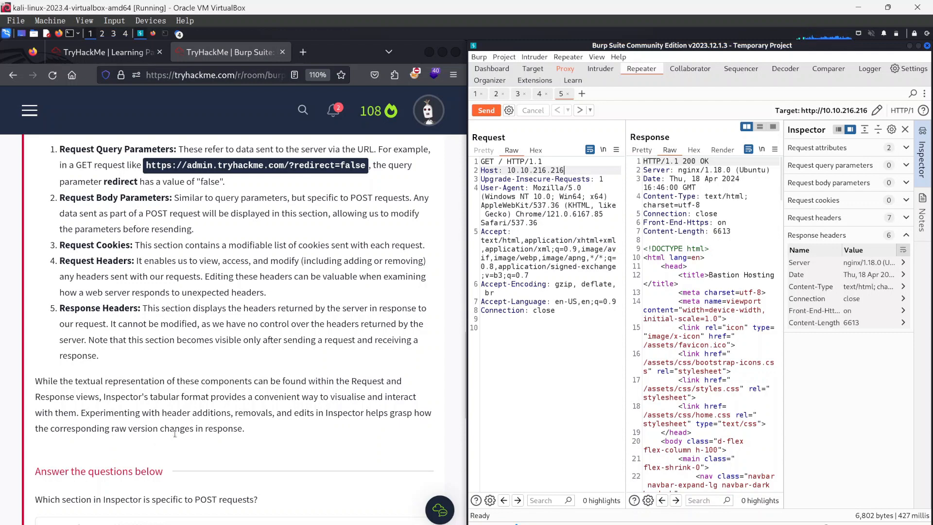
scroll(459, 398, "down", 5)
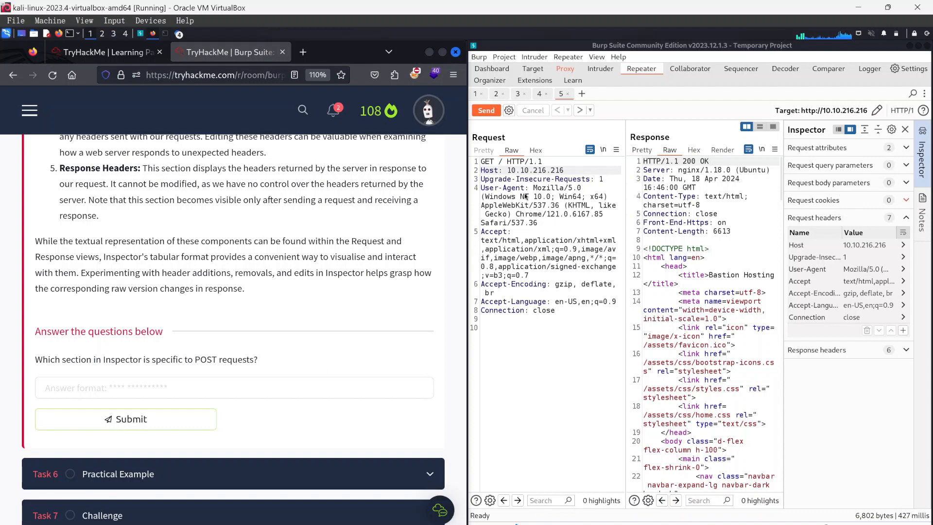
left_click(812, 185)
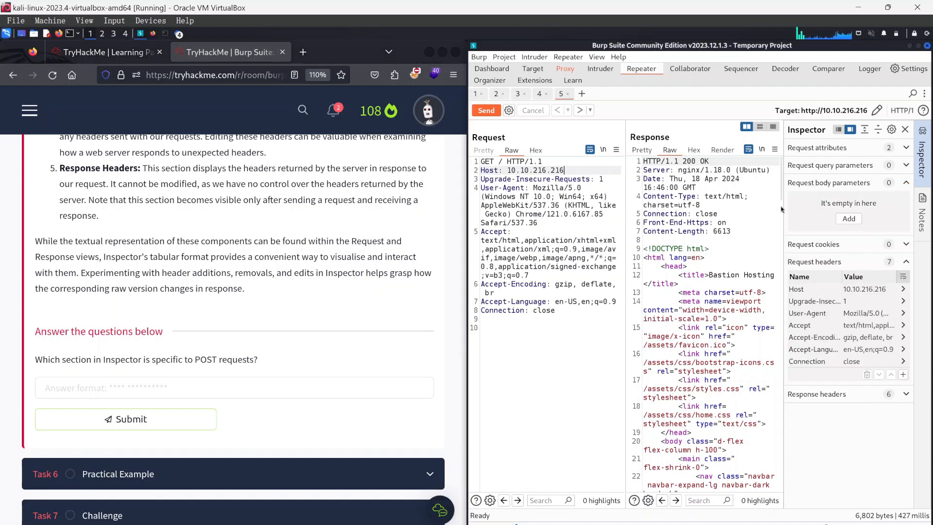
Submit "Body Parameters" as the answer to Task 5's question about the section specific to POST requests.
left_click(120, 388)
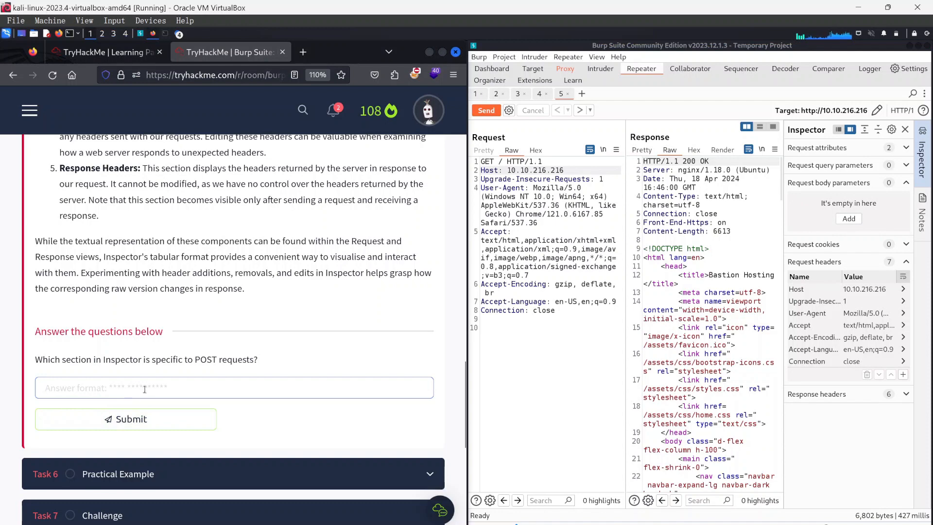
type("Body")
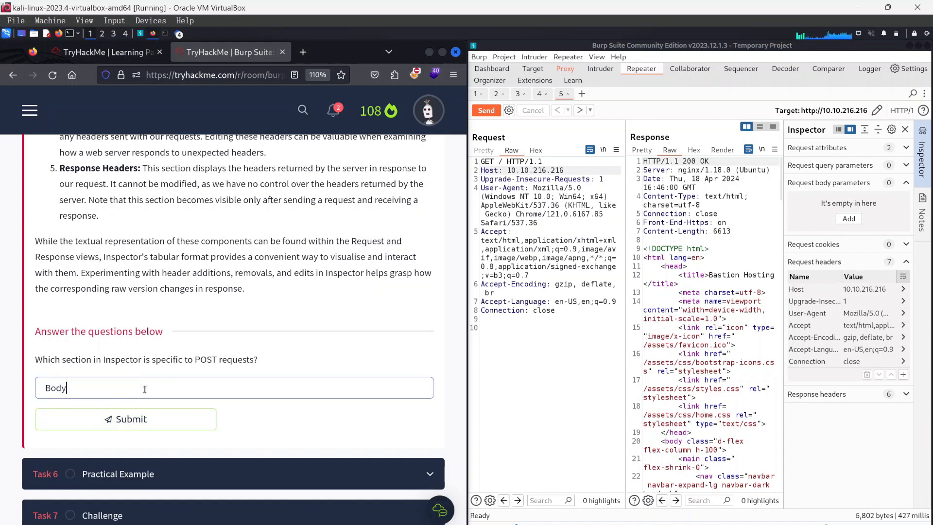
type(" Parameters")
key("Return")
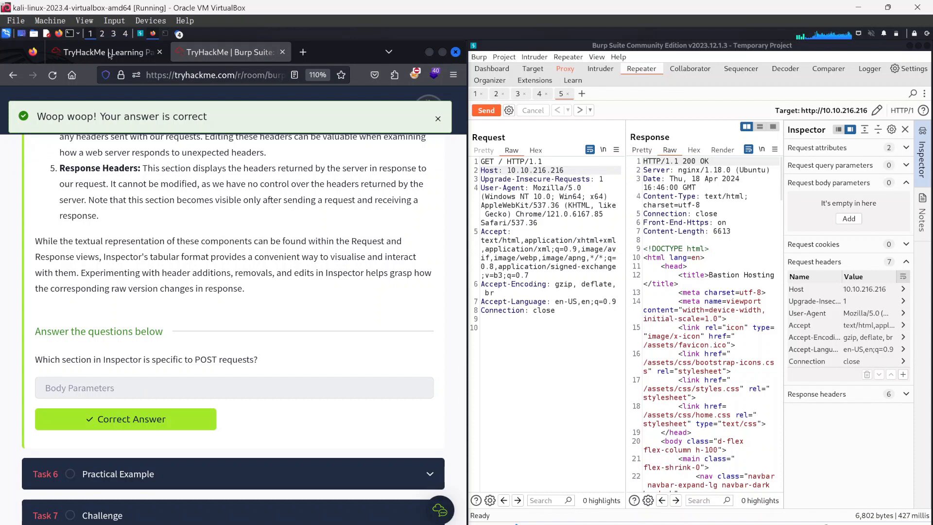
Review Task 5's Request Body Parameters description, and open Task 6 to read its Practical Example instructions.
scroll(103, 275, "up", 4)
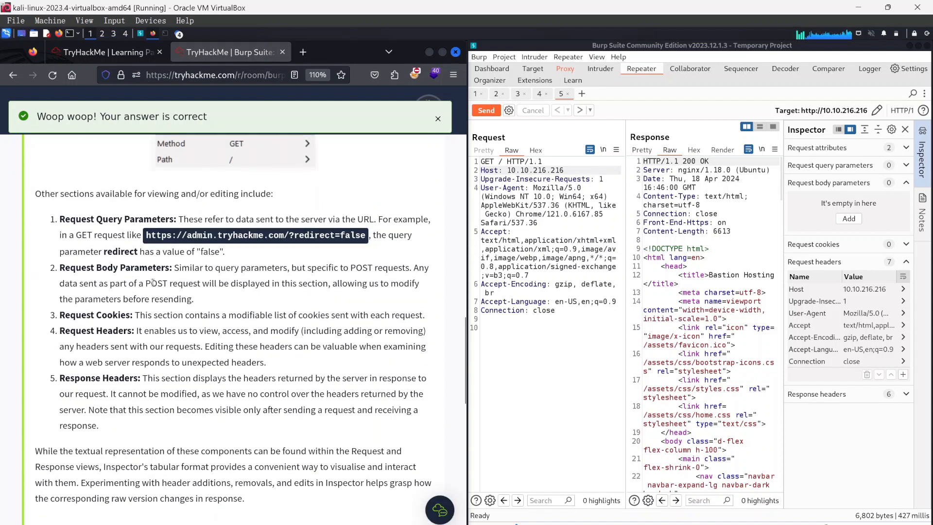
left_click_drag(108, 285, 324, 287)
scroll(266, 340, "down", 3)
scroll(264, 355, "down", 5)
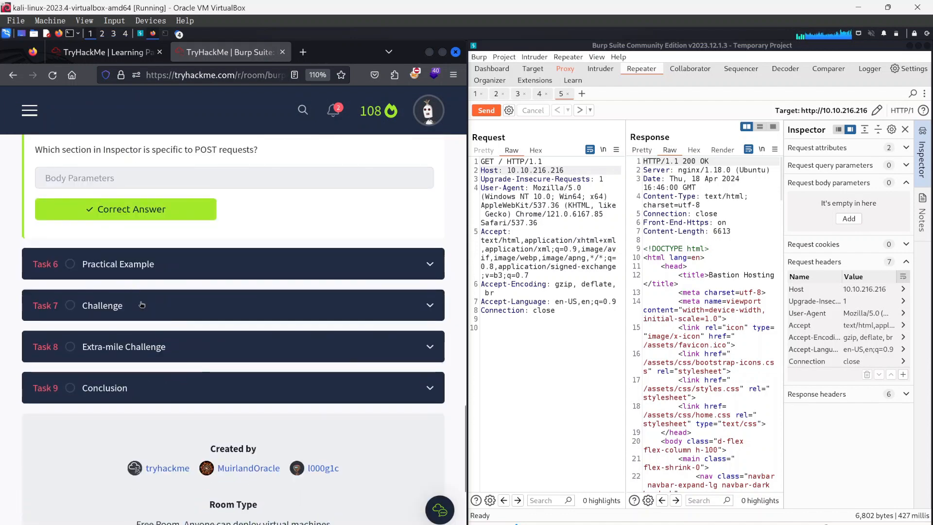
scroll(205, 309, "down", 4)
scroll(305, 359, "up", 15)
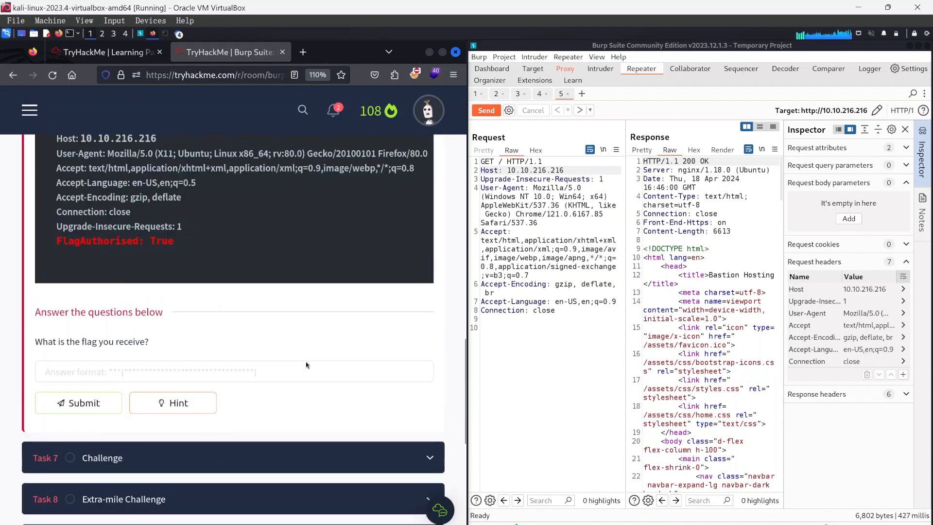
scroll(305, 359, "down", 2)
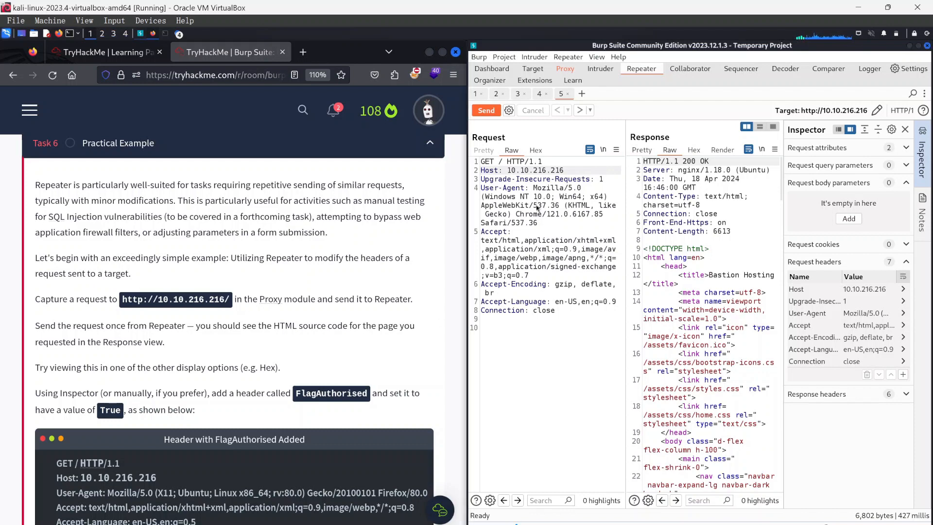
Create another Repeater copy of request 5 to 10.10.216.216 and send it once as Task 6 instructs.
right_click(539, 207)
left_click(594, 237)
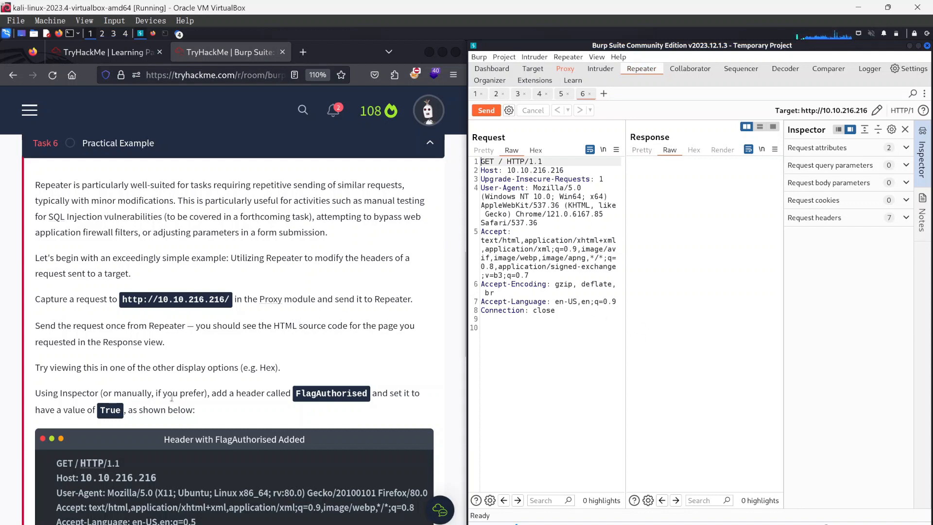
scroll(100, 315, "down", 3)
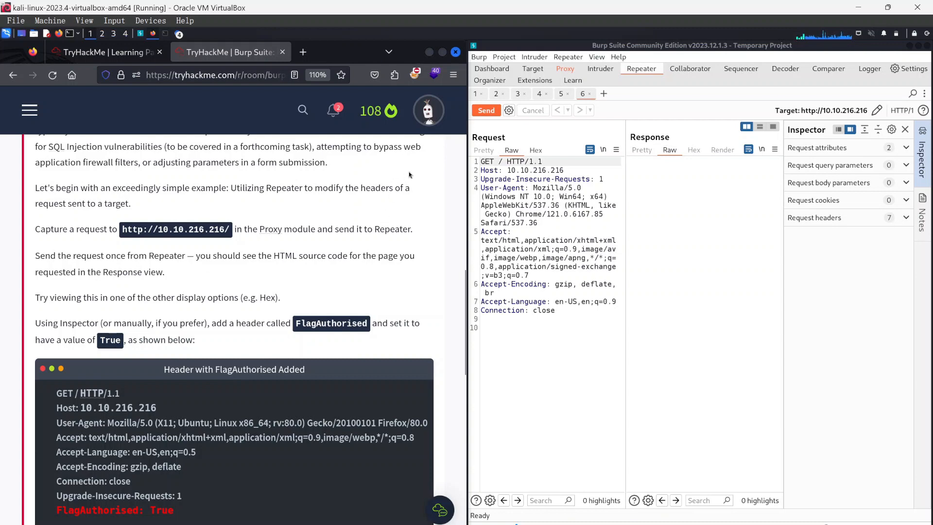
left_click(486, 111)
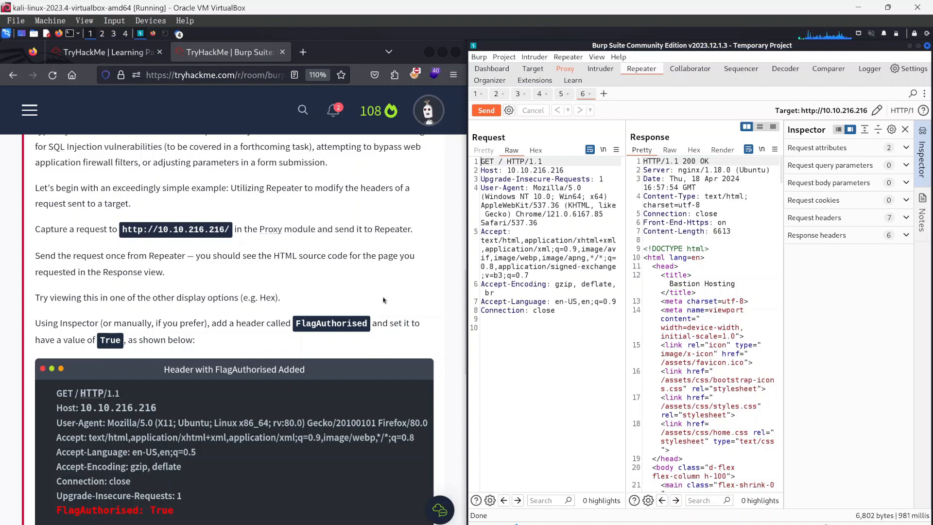
Examine request 6's response in the Hex, Raw and Render views, and return it to the Pretty view.
left_click(694, 150)
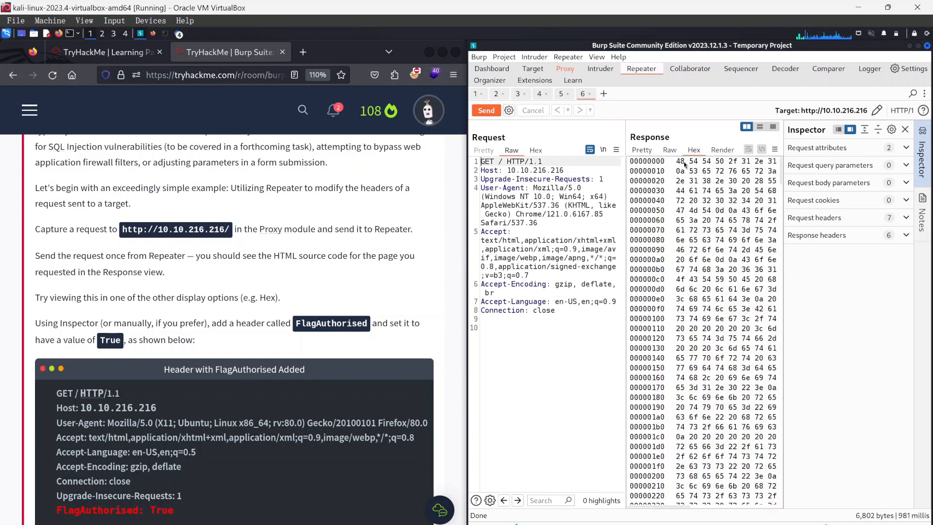
left_click(670, 150)
left_click(722, 149)
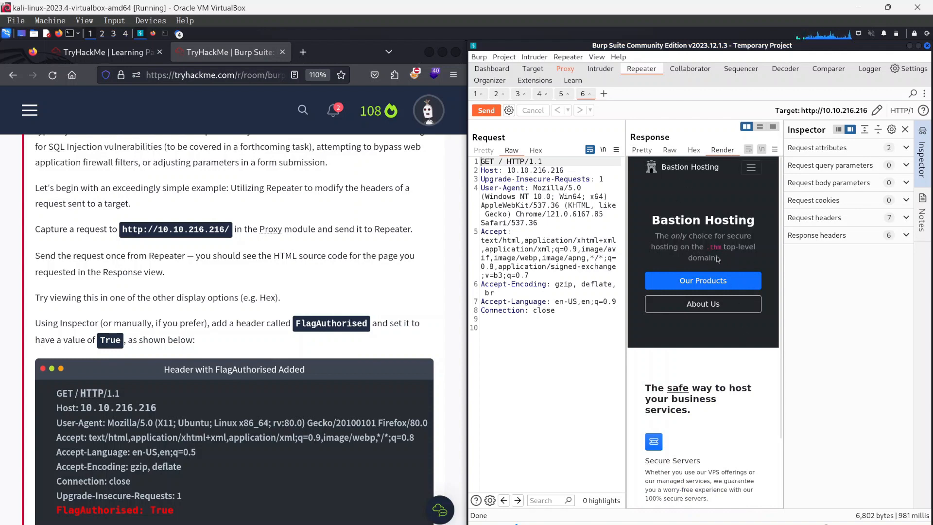
left_click(642, 150)
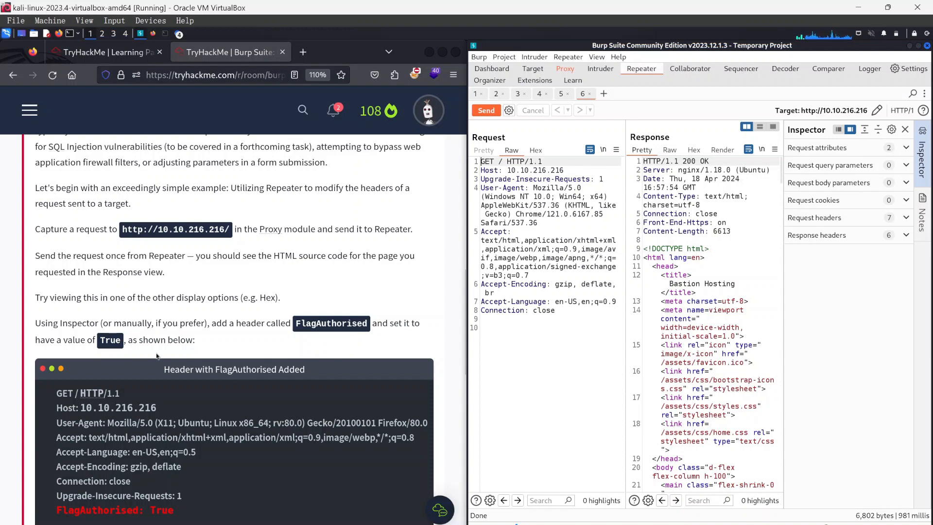
Add a request header named FlagAuthorised with the value True to request 6 using Inspector.
left_click(217, 348)
scroll(257, 344, "down", 3)
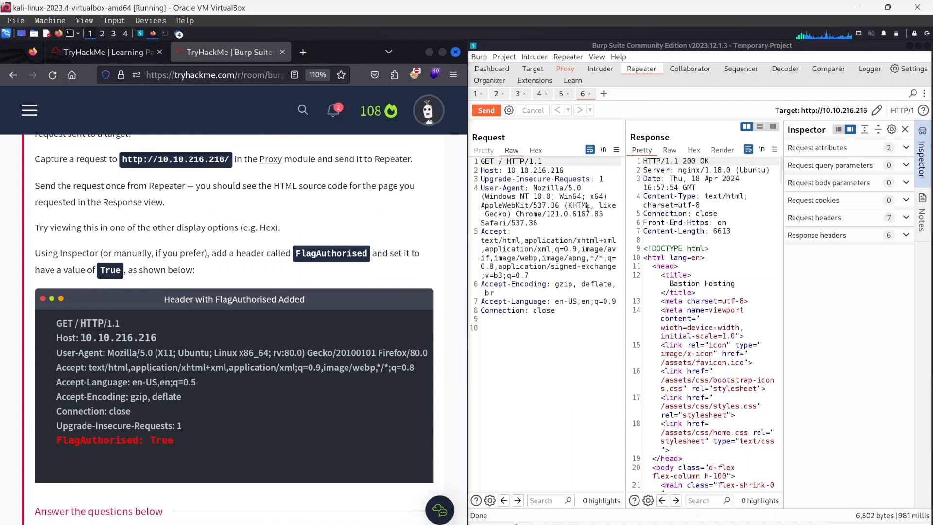
left_click(892, 224)
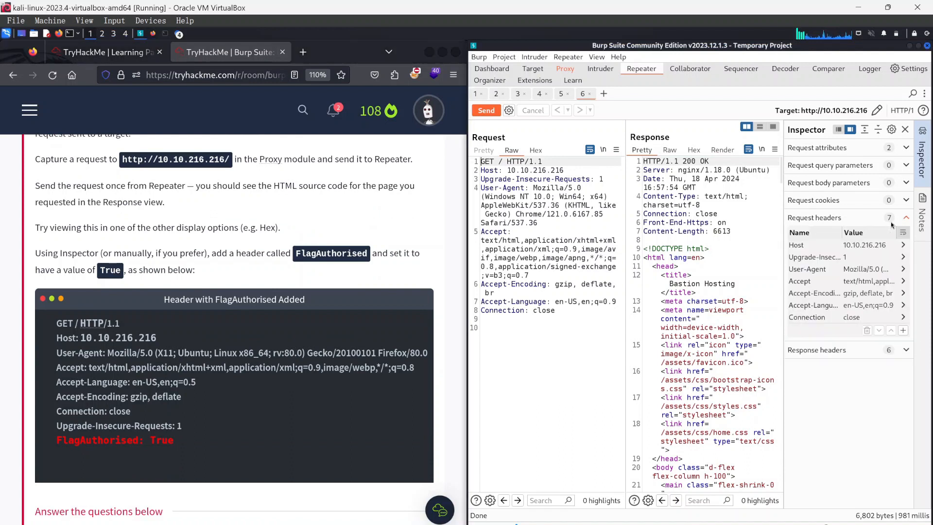
left_click(892, 222)
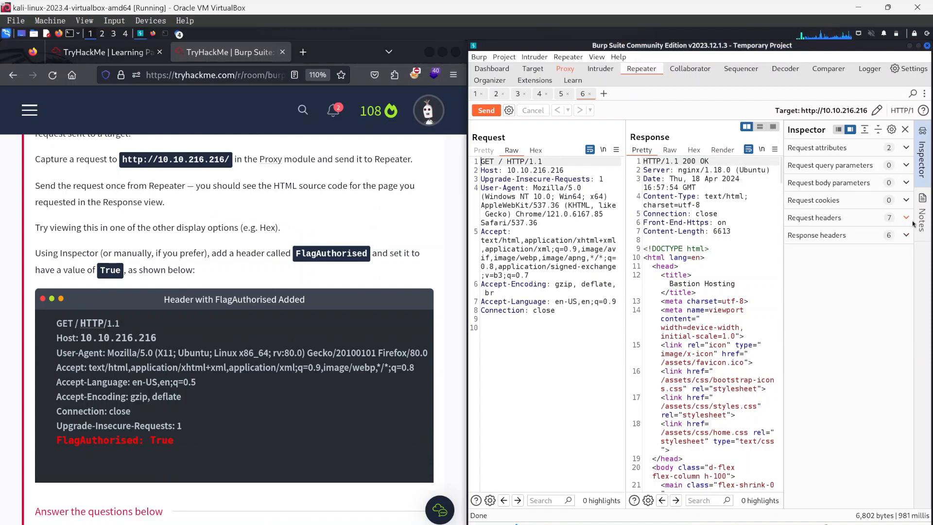
left_click(907, 218)
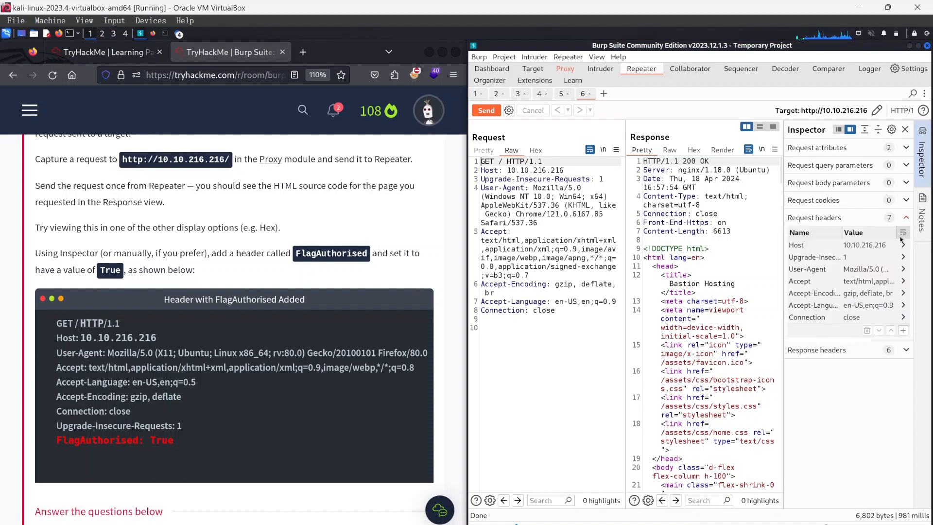
left_click(902, 331)
type("FlagAuthorised")
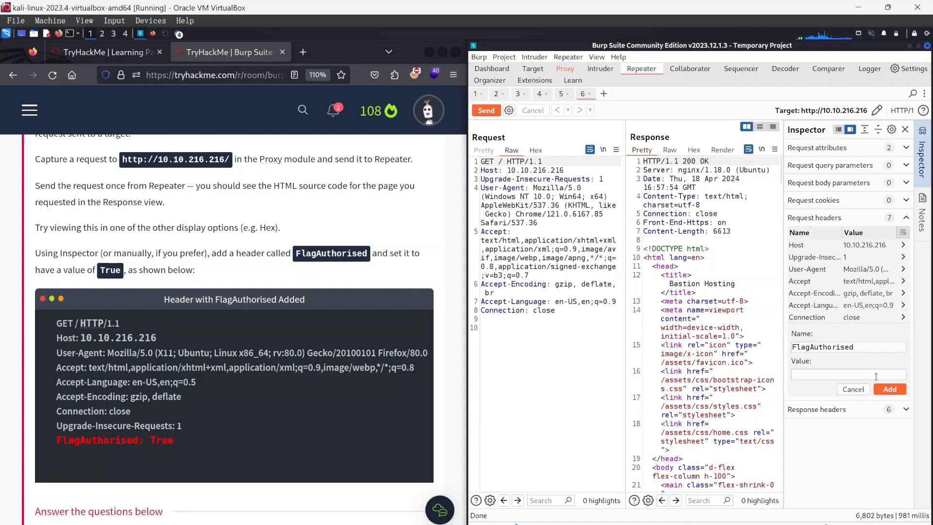
left_click(876, 377)
type("True")
left_click(890, 388)
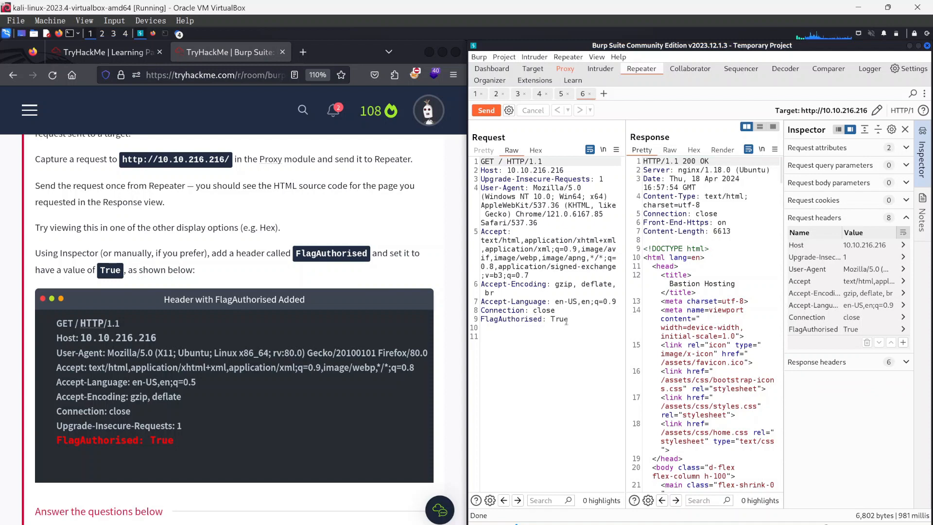
Send request 6 with the FlagAuthorised header and copy the flag from its response into Task 6's answer field.
left_click(333, 360)
scroll(333, 361, "down", 2)
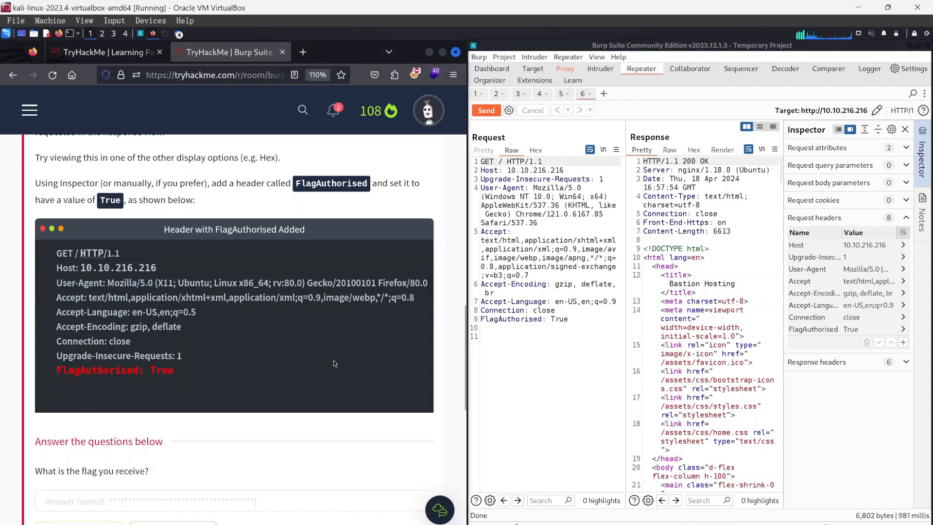
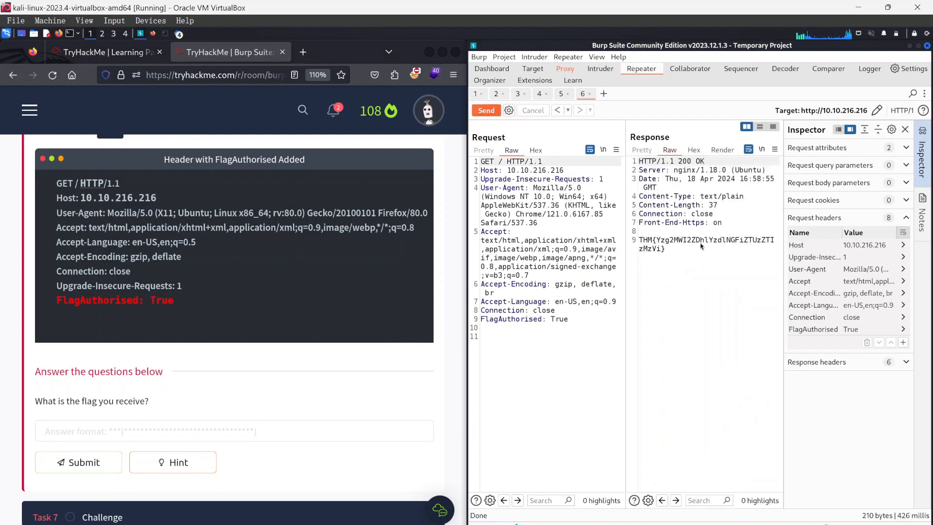
left_click(638, 240)
left_click_drag(650, 239, 675, 252)
key("ctrl+c")
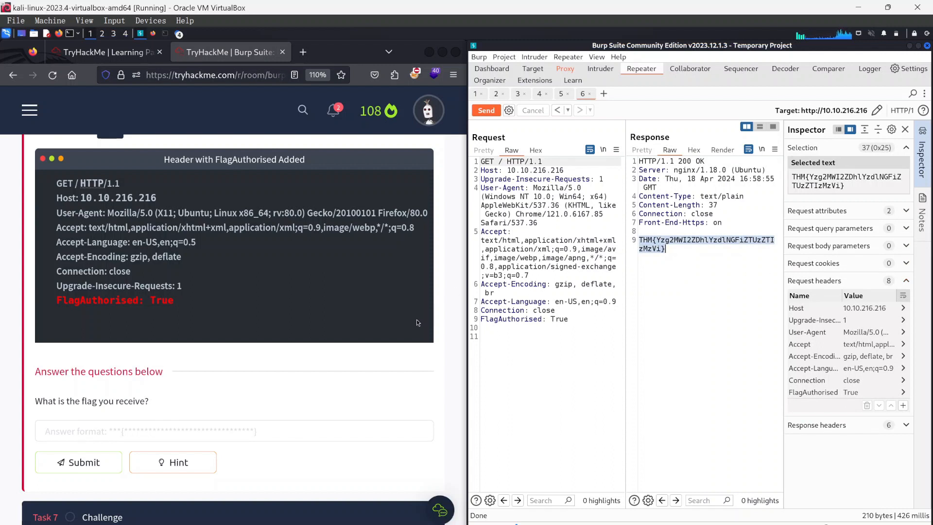
left_click(115, 431)
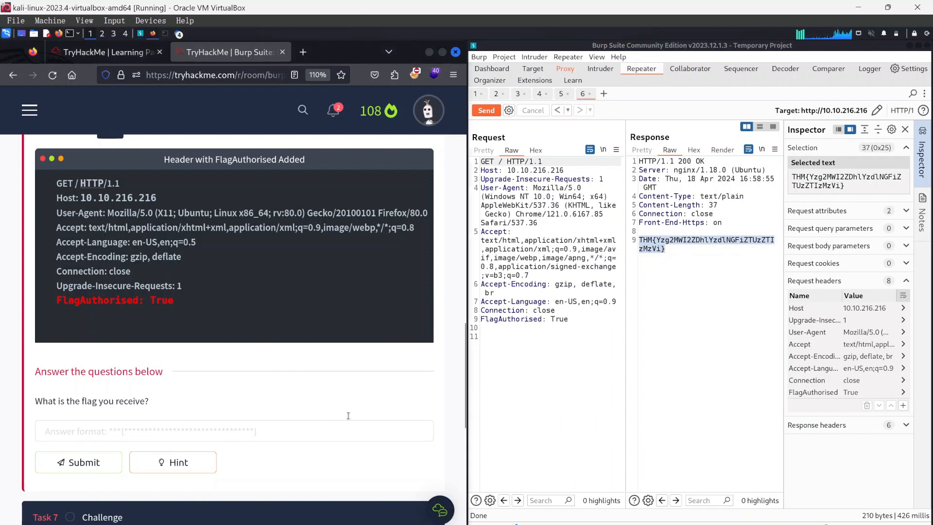
key("ctrl+v")
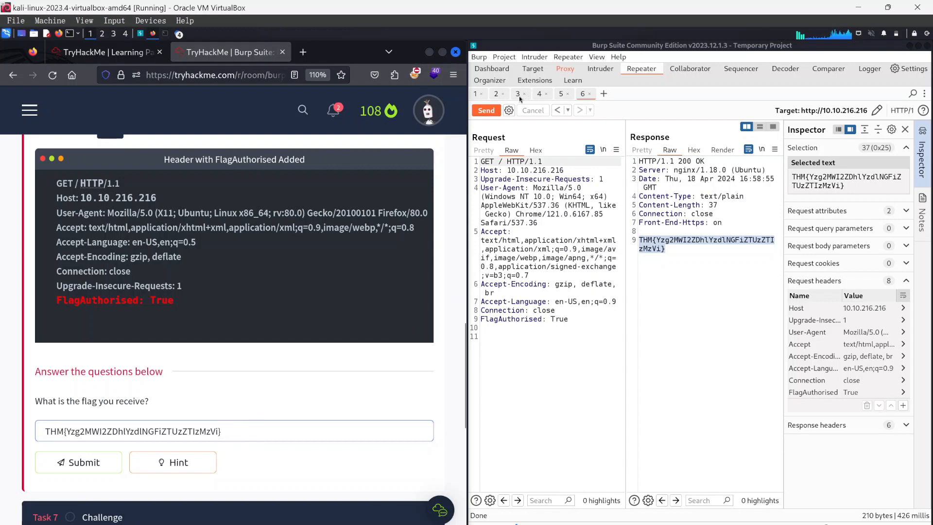
Go back to request 6's previous version and manually add the header line "FlagAuthorised:True" below the Connection header.
left_click(557, 112)
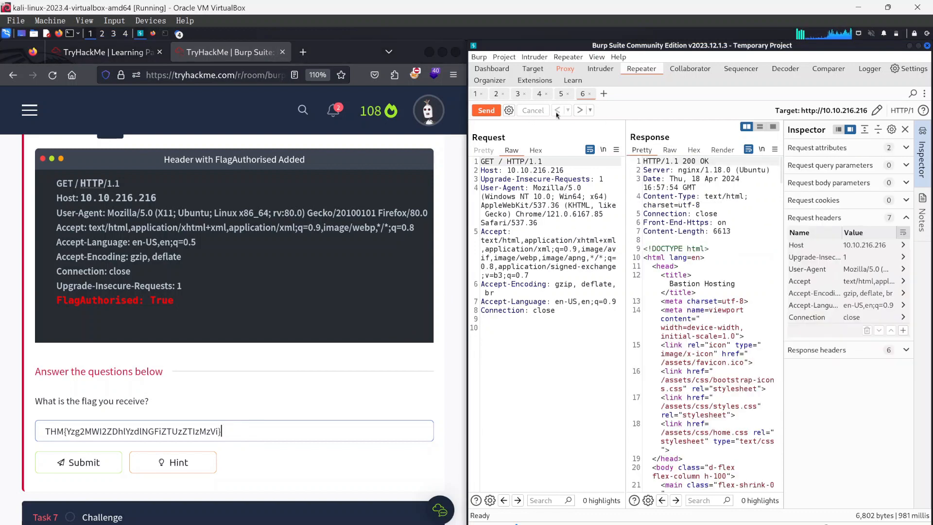
left_click(505, 318)
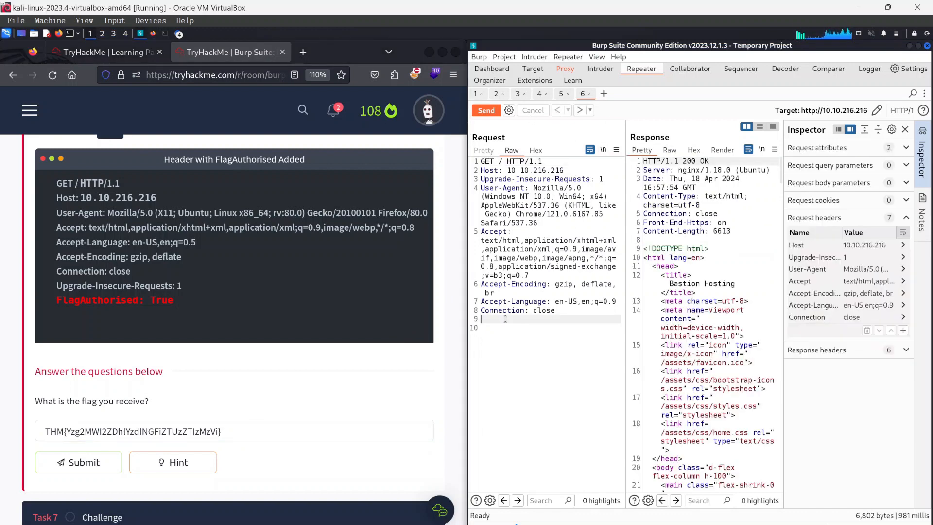
type("Flag")
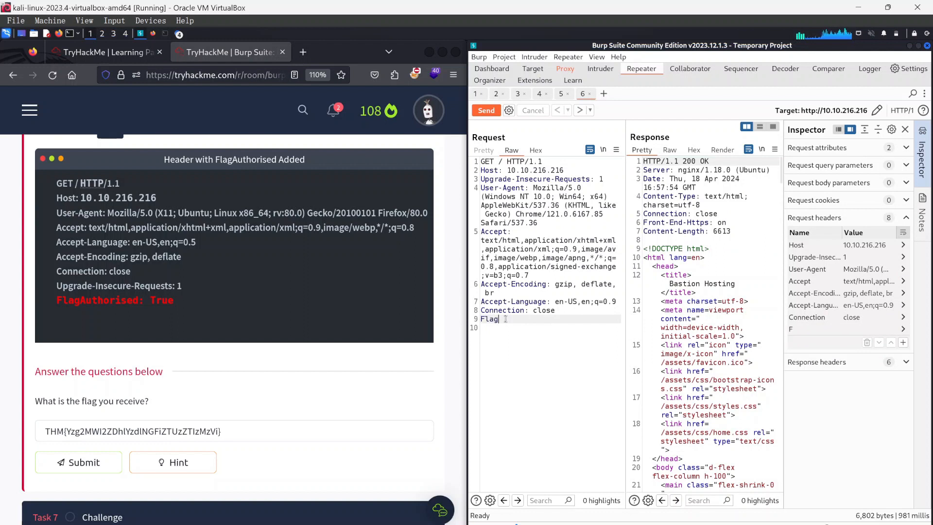
type("Authorised:True")
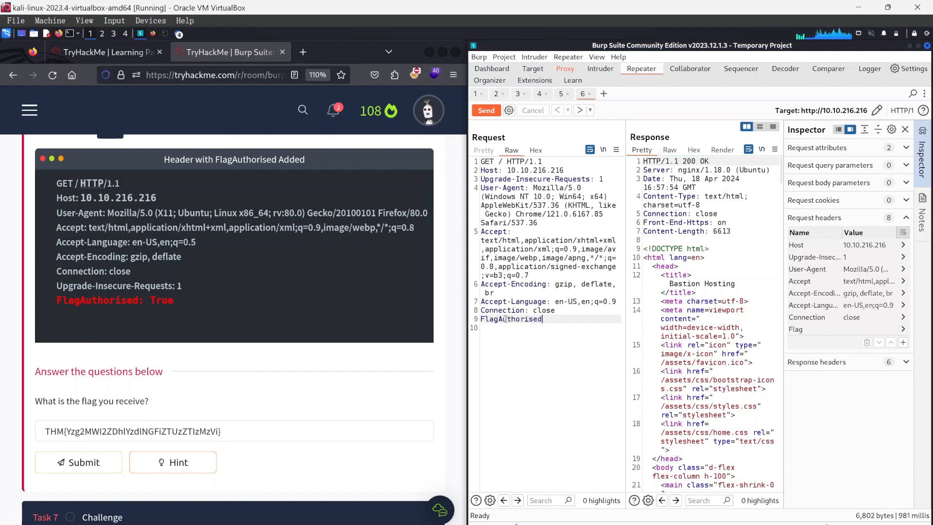
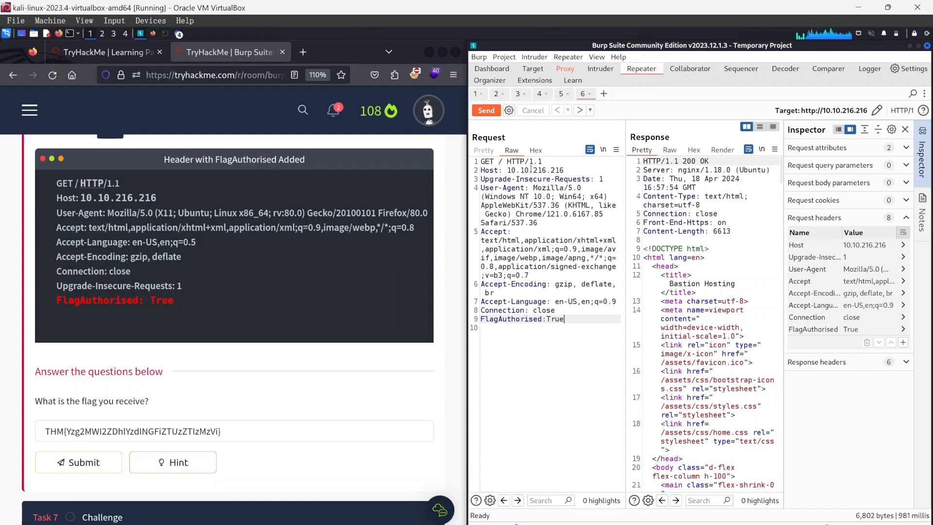
Send the manually edited request, cancel it while it is waiting, and resend it with an extra blank line at its end.
left_click(487, 111)
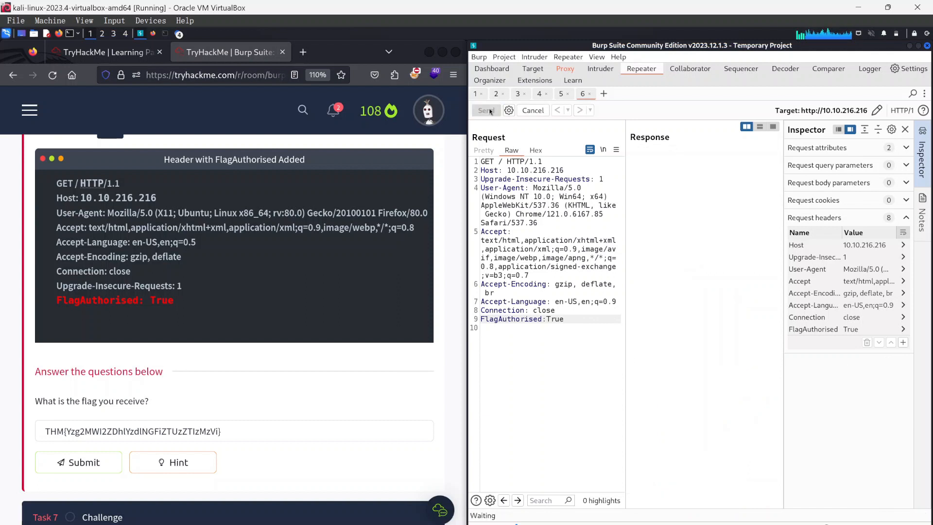
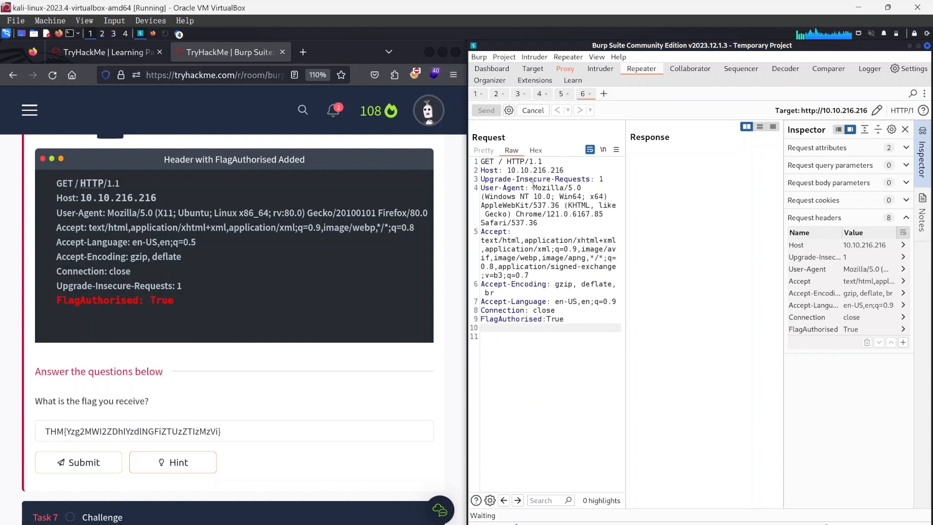
left_click(528, 111)
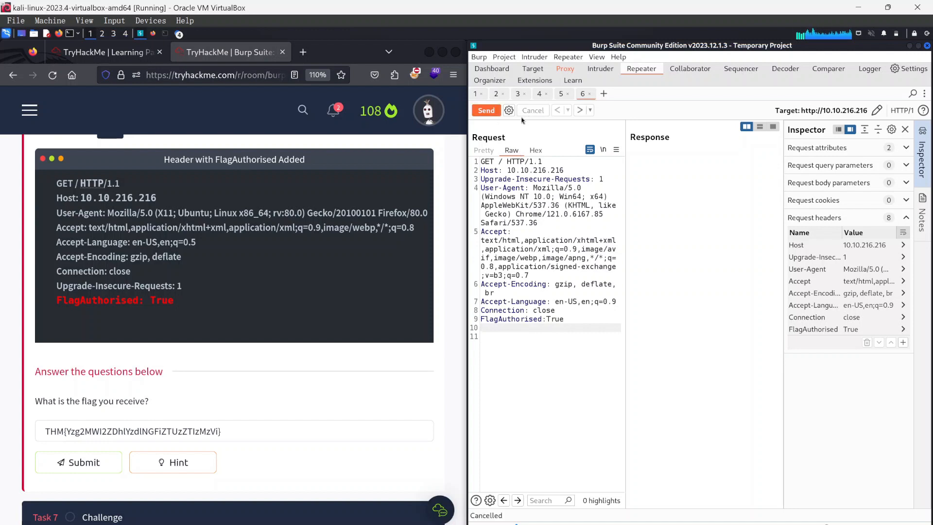
left_click(487, 111)
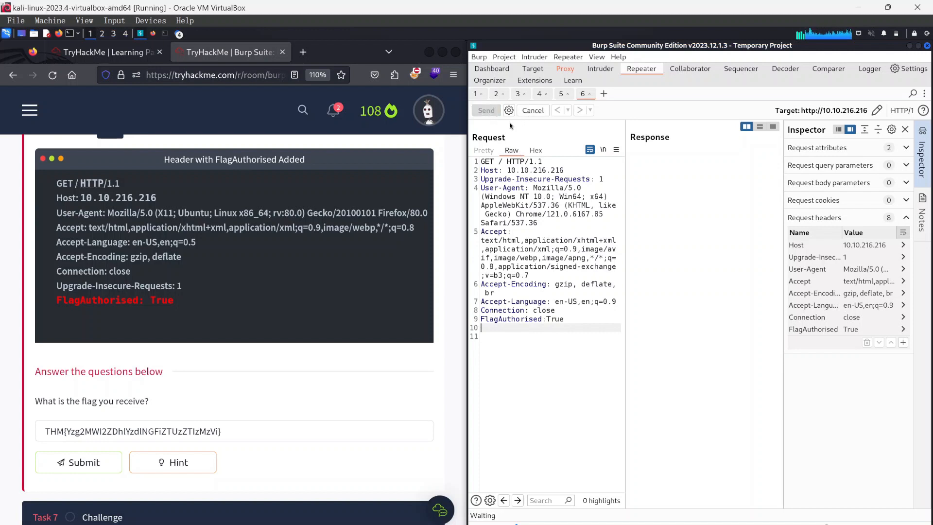
left_click(485, 337)
left_click(486, 328)
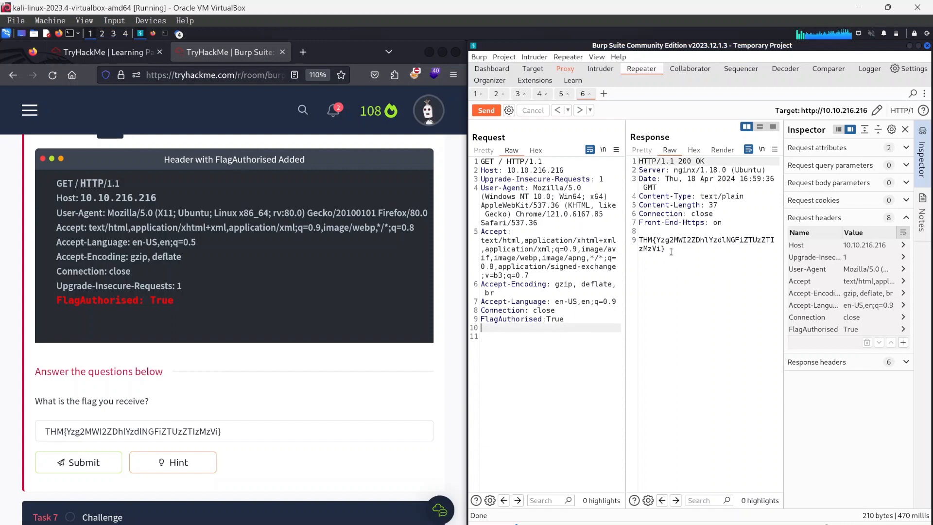
Submit the flag as Task 6's answer, and read the question's hint against the blank lines ending the request.
left_click(68, 465)
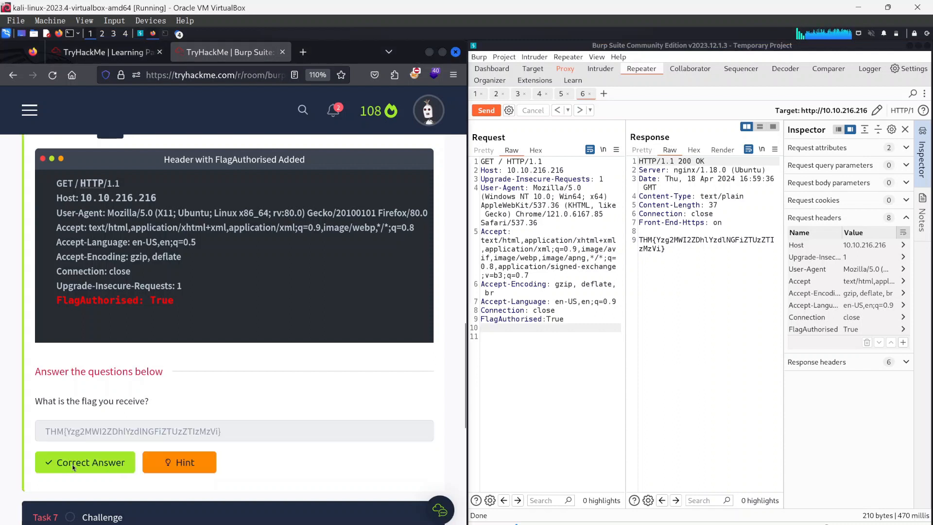
left_click(191, 462)
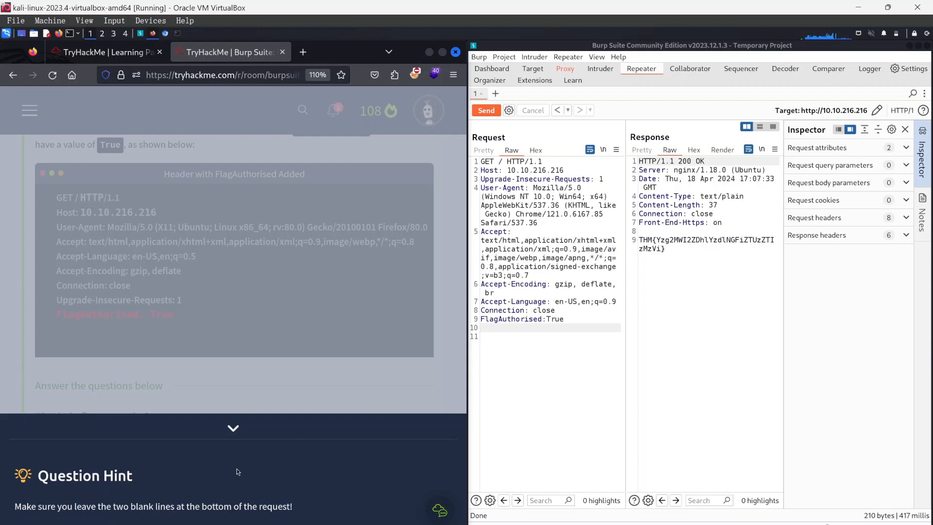
left_click(236, 431)
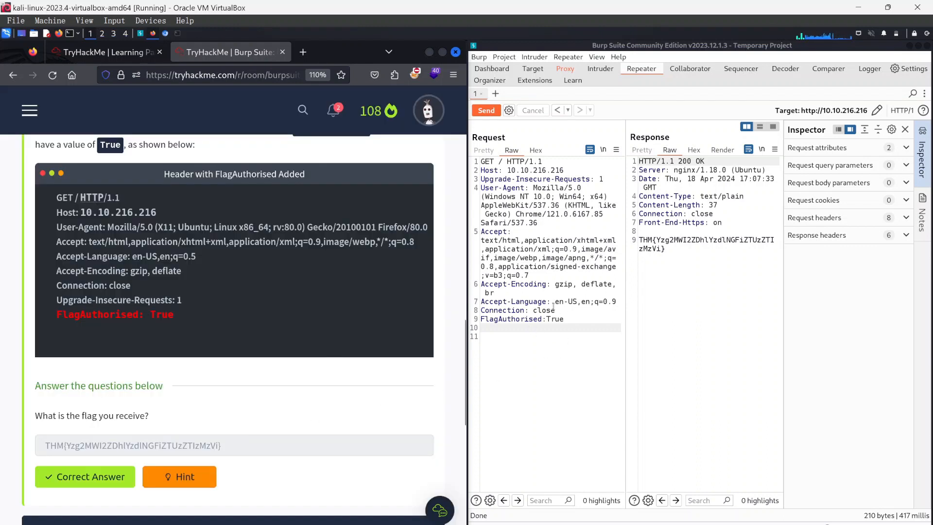
left_click(496, 334)
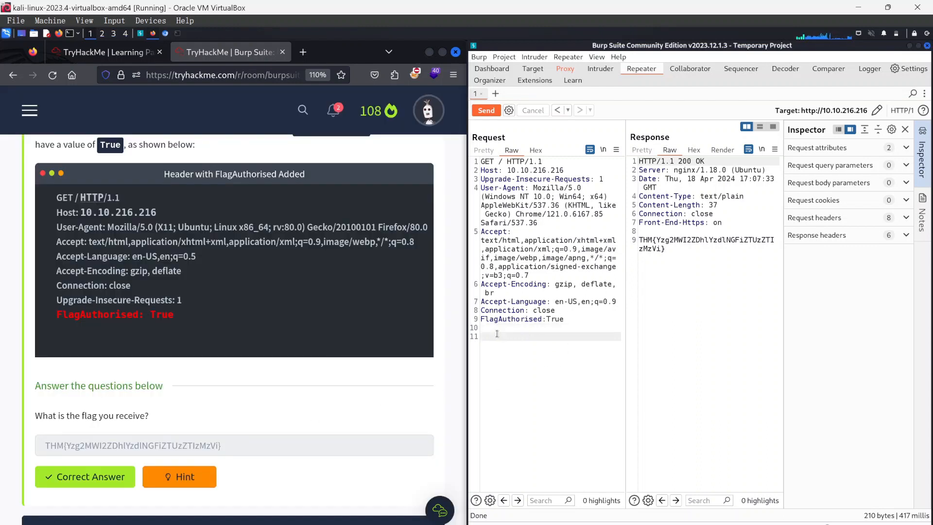
Close the finished Task 6, open Task 7 Challenge, and read its instructions and questions.
left_click(488, 340)
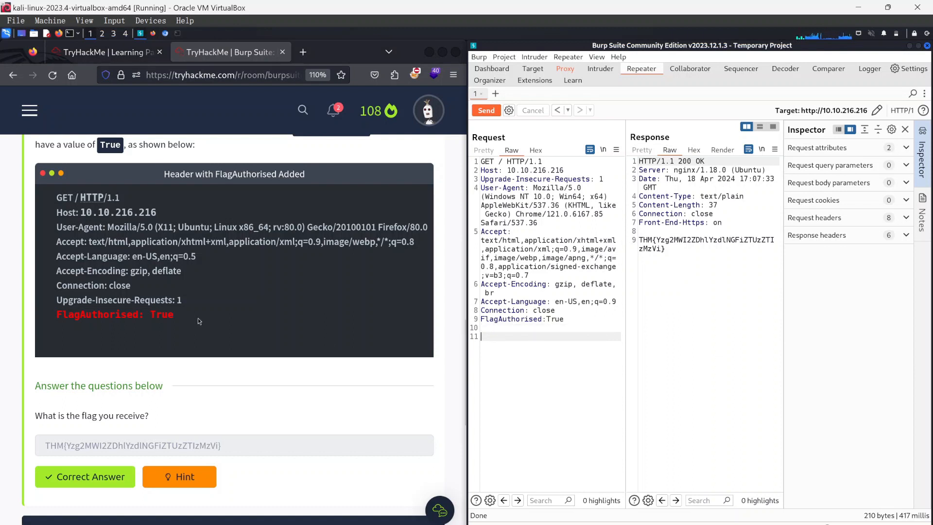
scroll(171, 325, "down", 5)
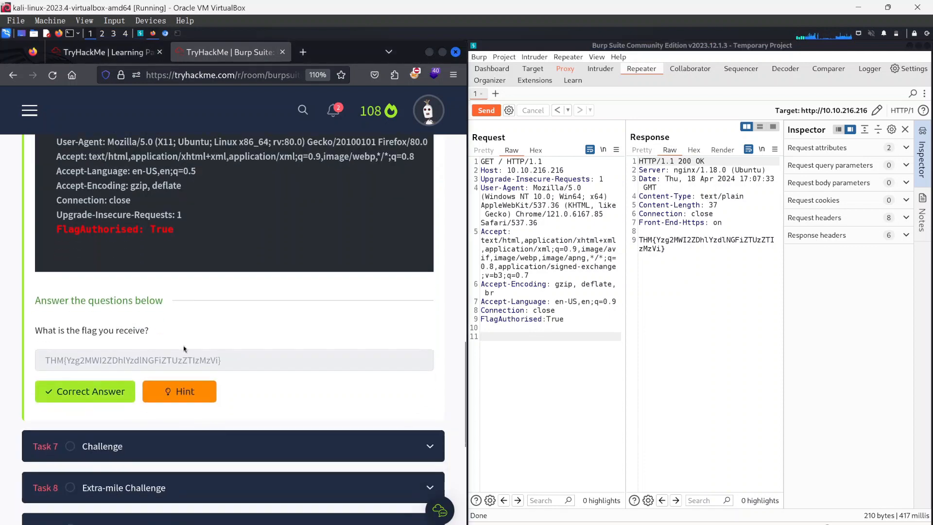
left_click(136, 389)
scroll(232, 389, "down", 10)
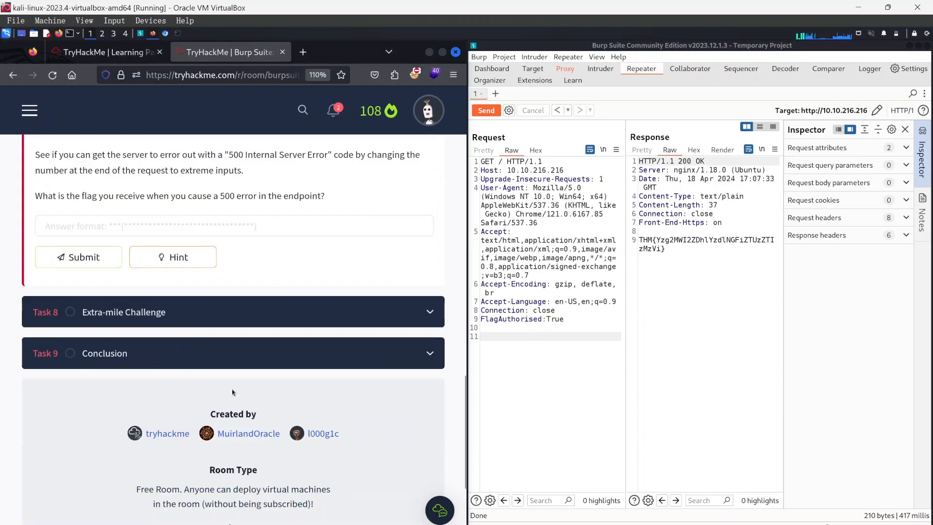
scroll(243, 386, "up", 5)
scroll(243, 386, "up", 7)
scroll(244, 384, "down", 4)
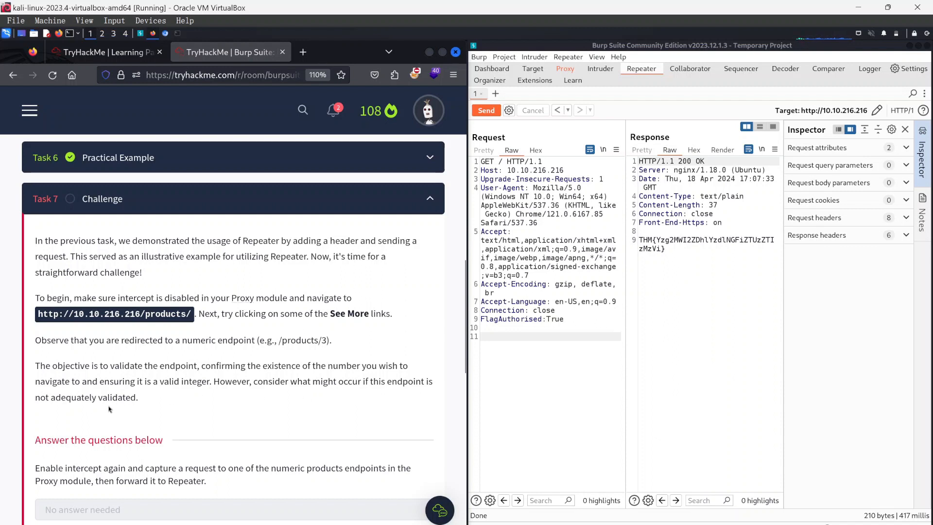
scroll(158, 430, "down", 2)
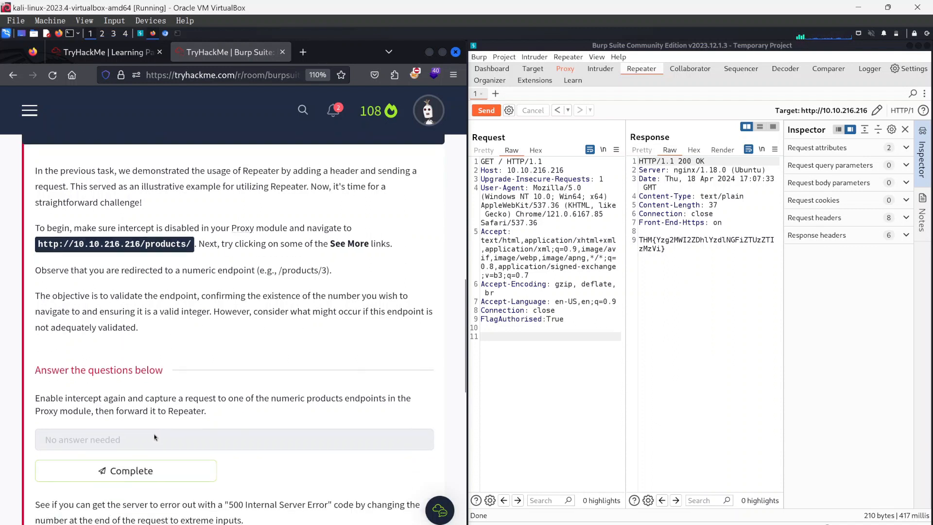
scroll(152, 438, "down", 3)
scroll(246, 413, "up", 3)
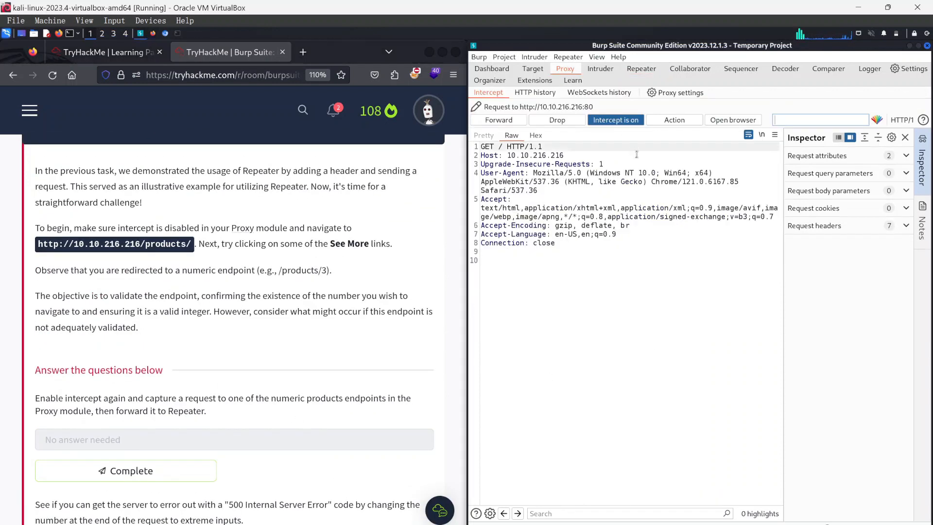
Turn Proxy intercept off and go to the Bastion Hosting products page at 10.10.216.216/products/ in Burp's browser.
left_click(612, 121)
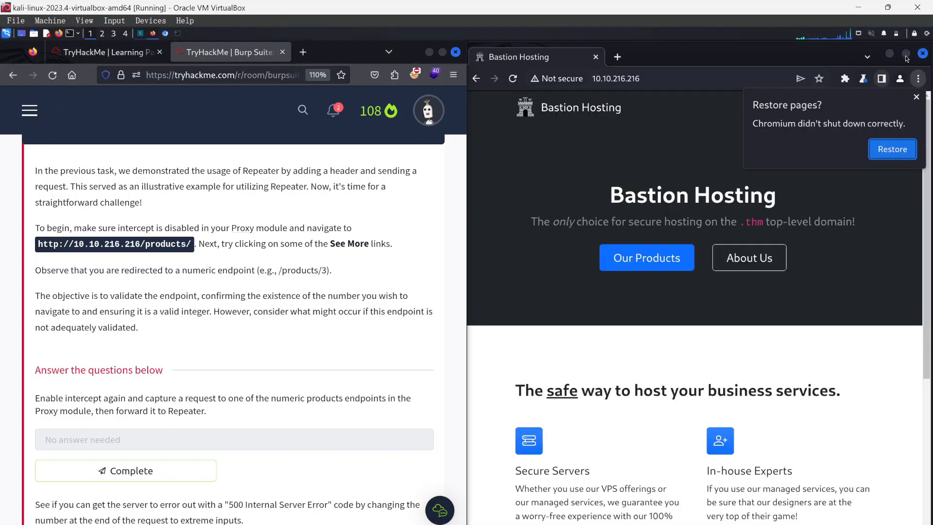
left_click(911, 46)
left_click(918, 98)
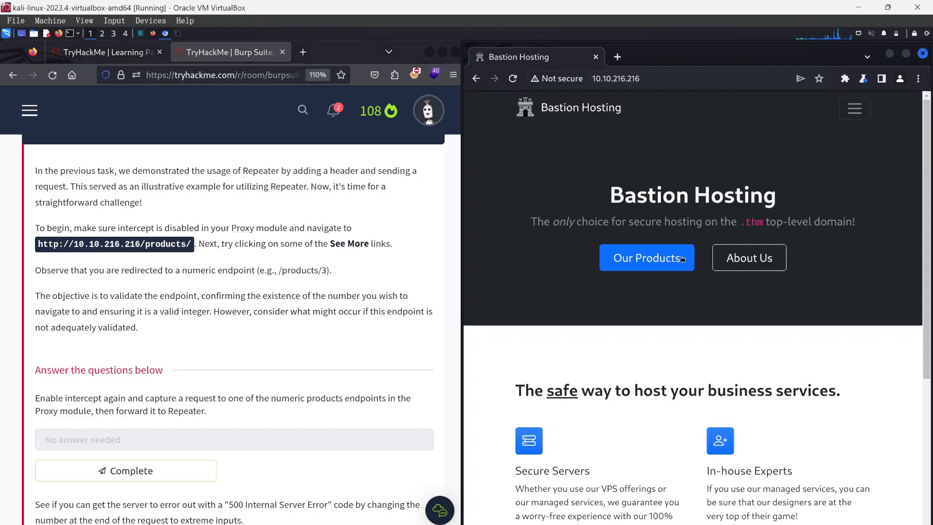
left_click(656, 261)
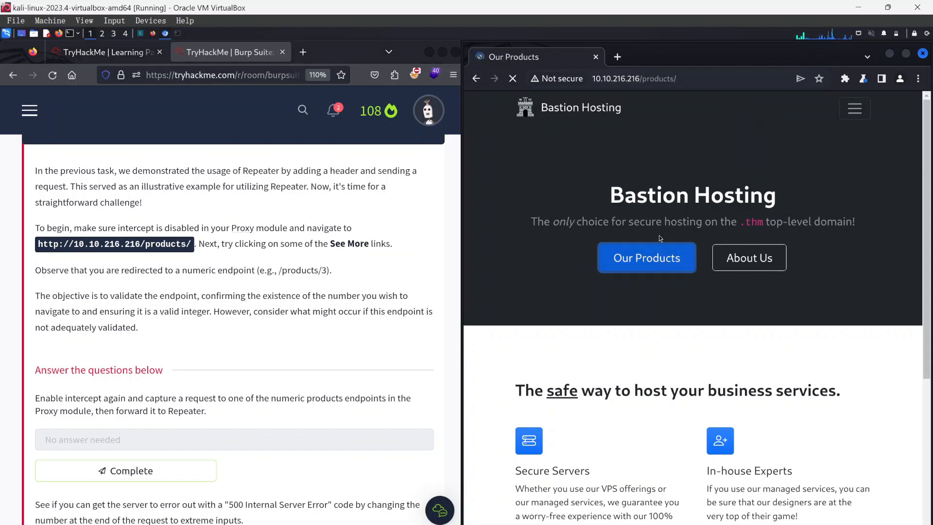
left_click(591, 81)
left_click_drag(590, 80, 692, 79)
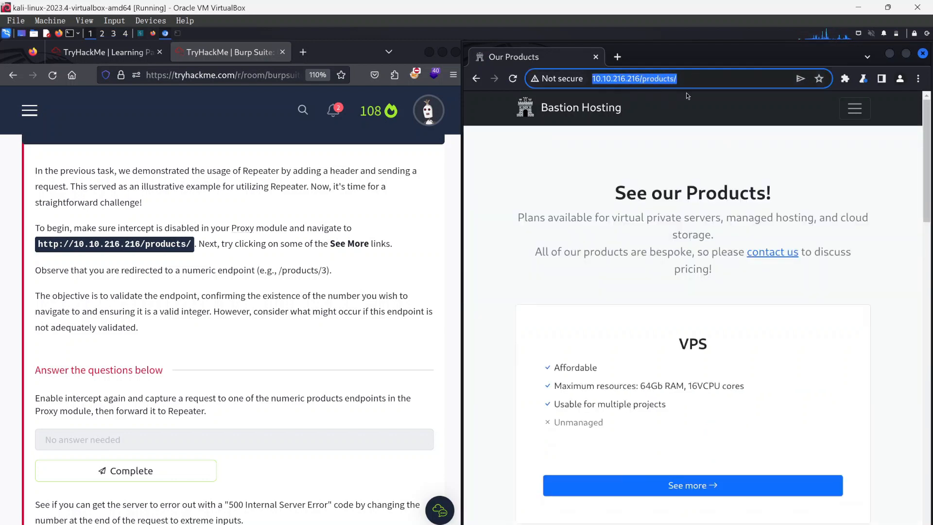
left_click(586, 167)
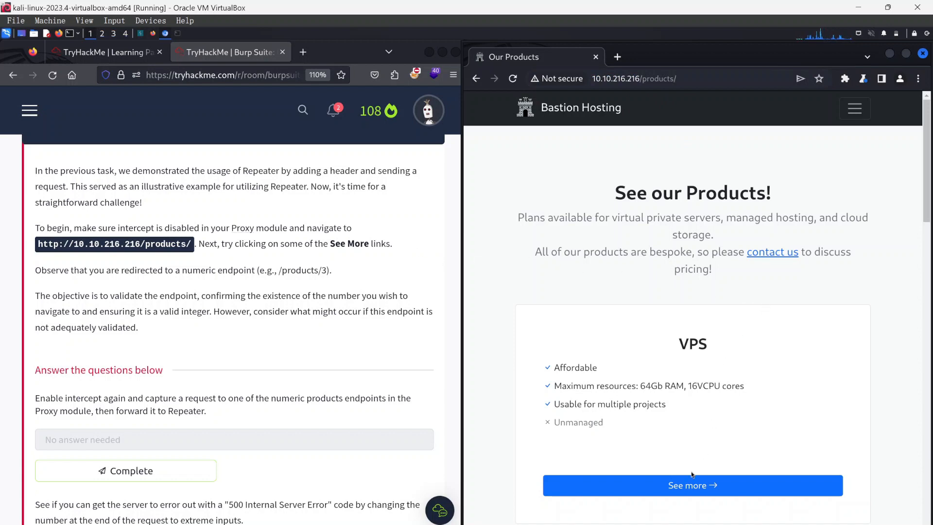
View the VPS, Managed Hosting and Web Design product pages to examine their numeric endpoints, and return to the products list.
left_click(672, 485)
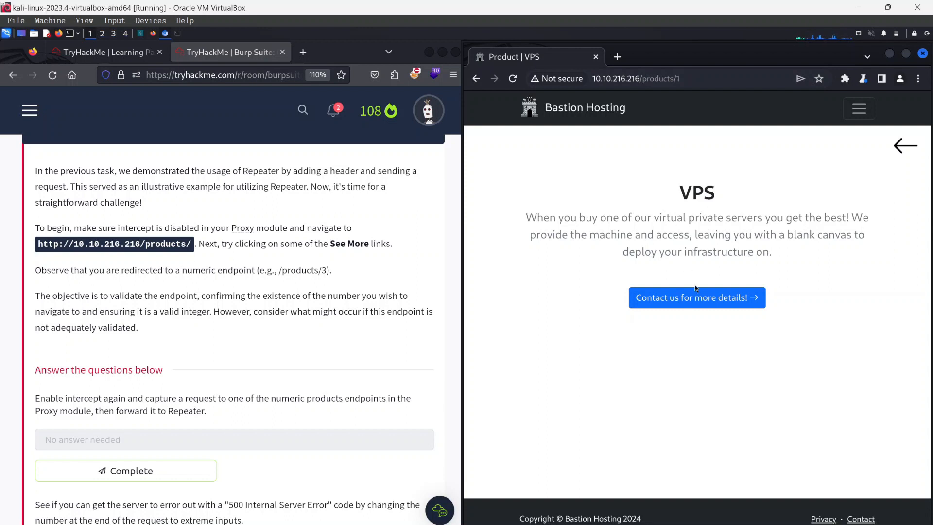
left_click(905, 146)
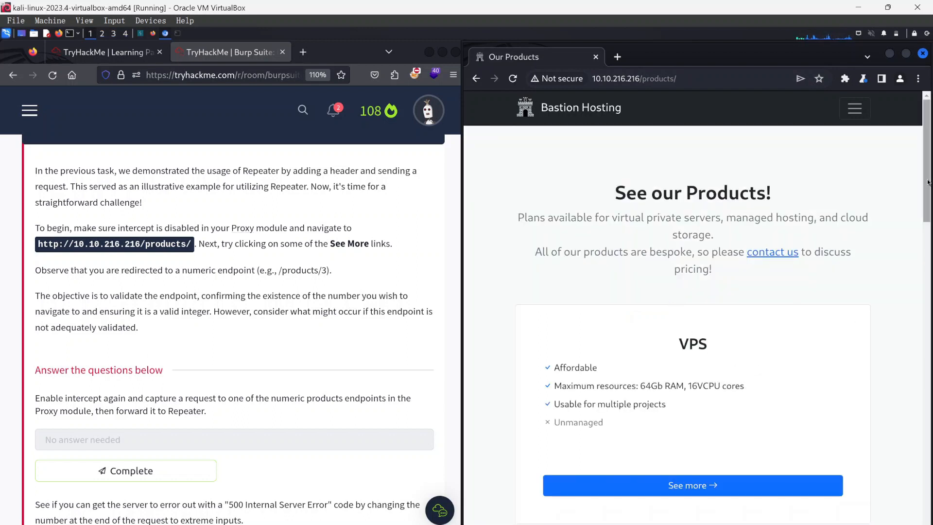
left_click_drag(927, 182, 927, 300)
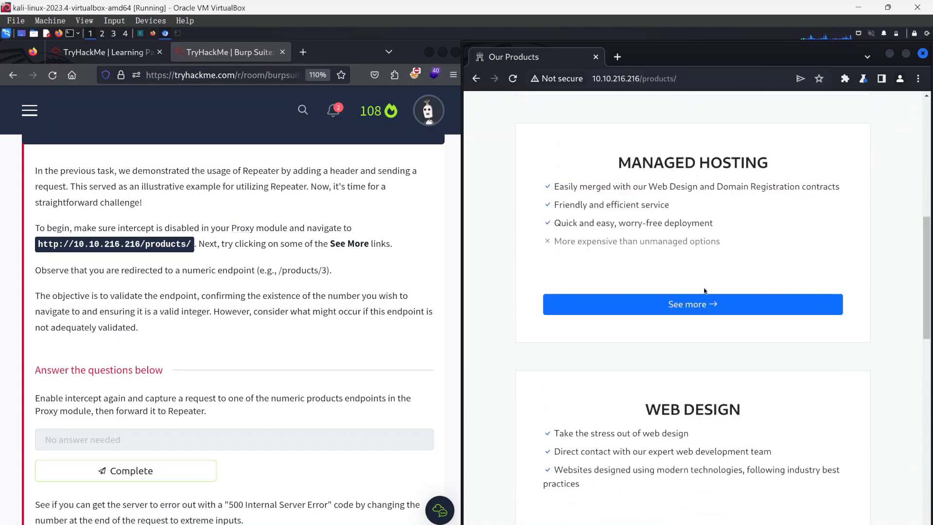
left_click(678, 305)
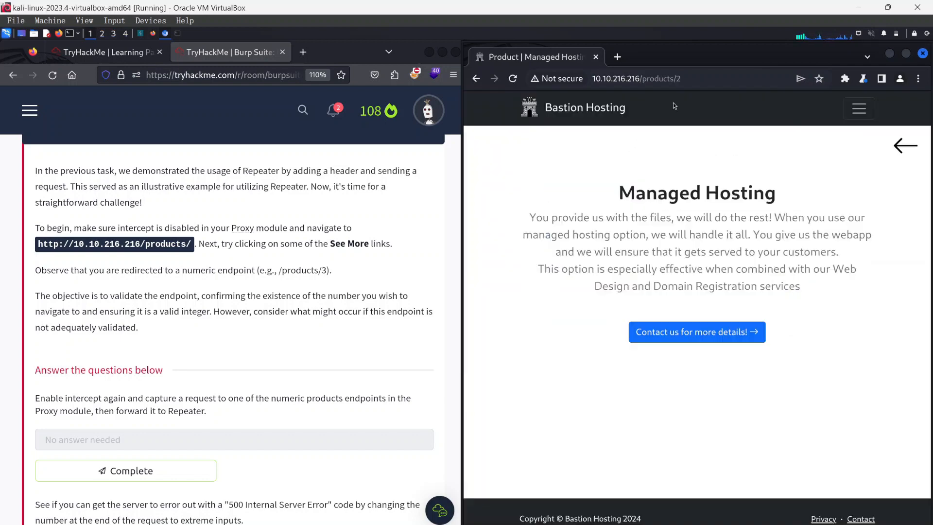
left_click(900, 148)
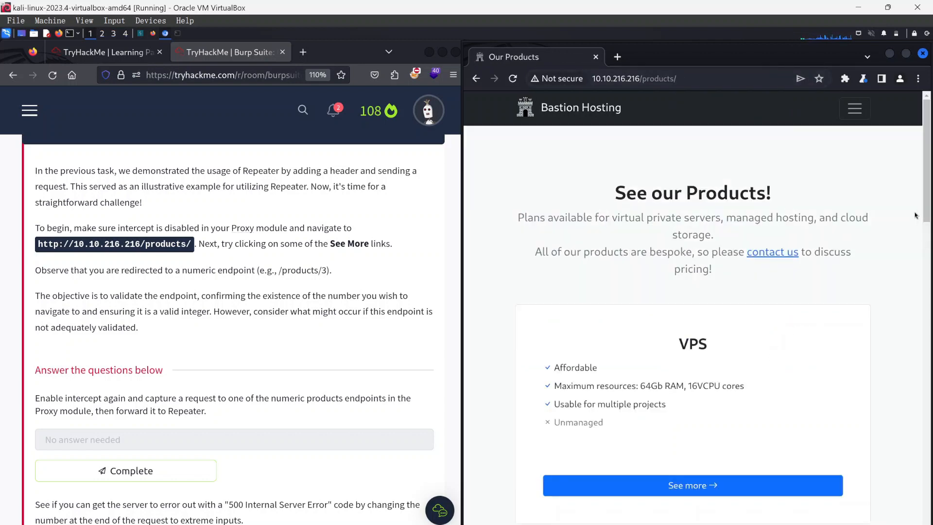
scroll(770, 346, "down", 10)
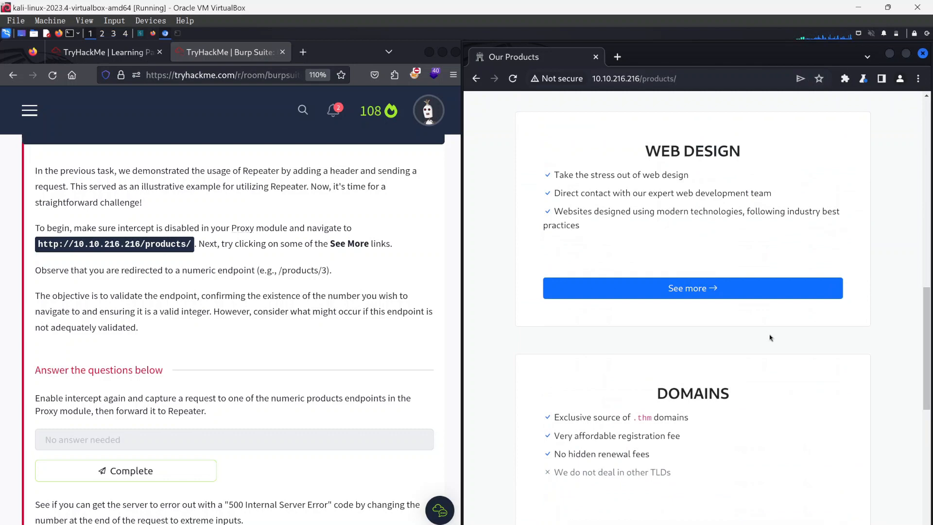
left_click(721, 293)
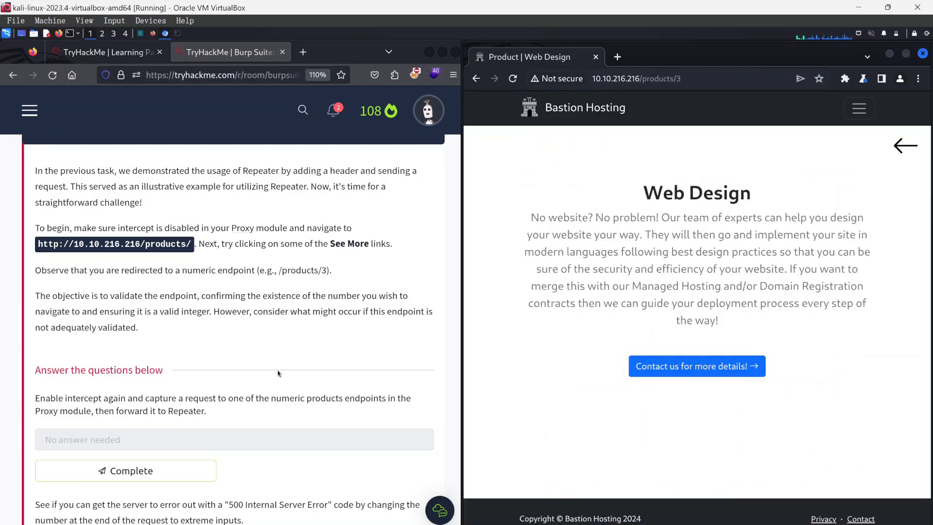
scroll(278, 373, "down", 5)
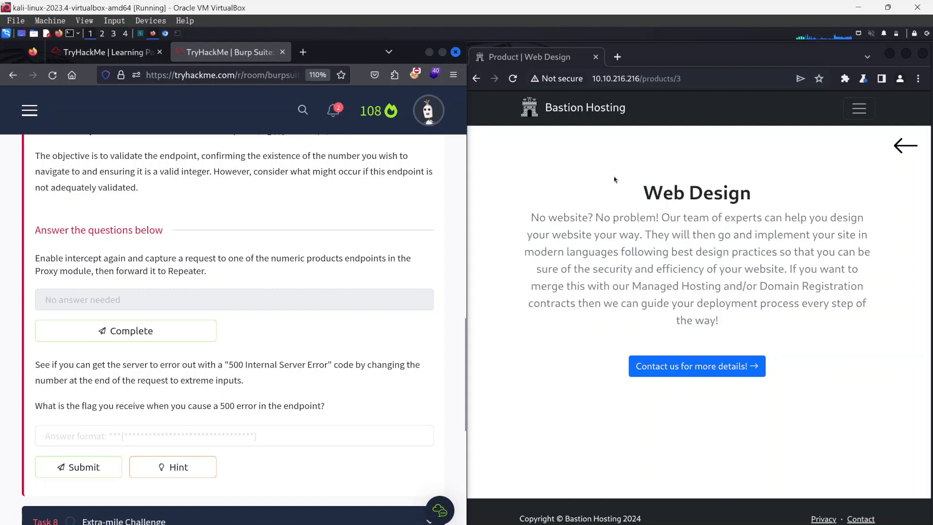
left_click(905, 145)
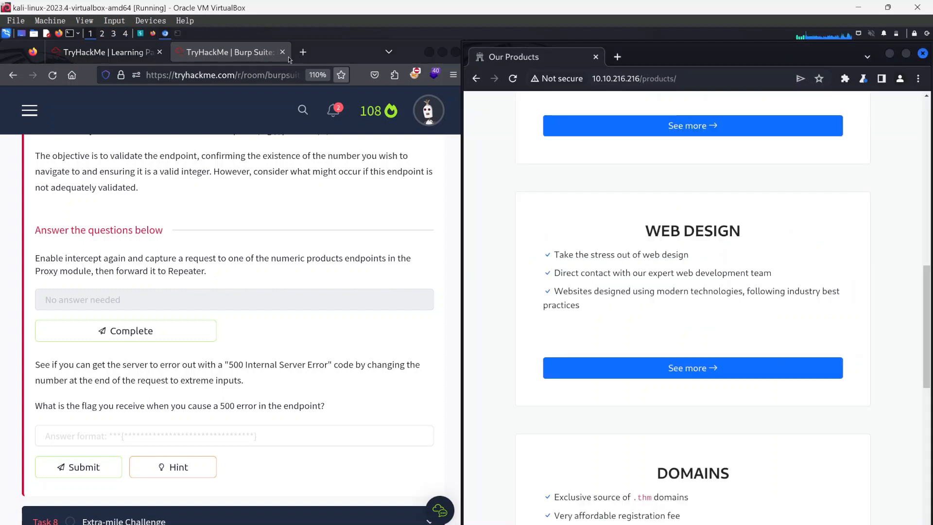
Turn Proxy intercept back on and capture the request for the Web Design product's See more link.
left_click(141, 33)
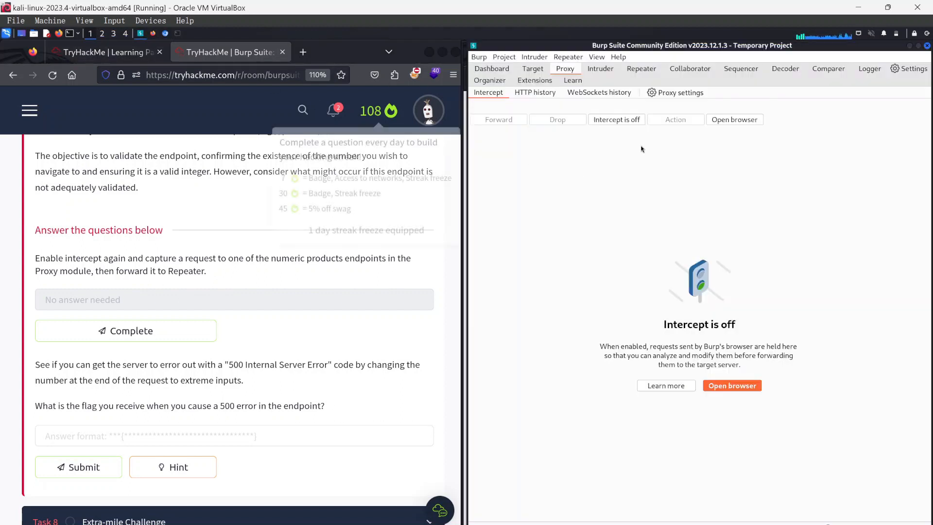
left_click(626, 119)
left_click(165, 33)
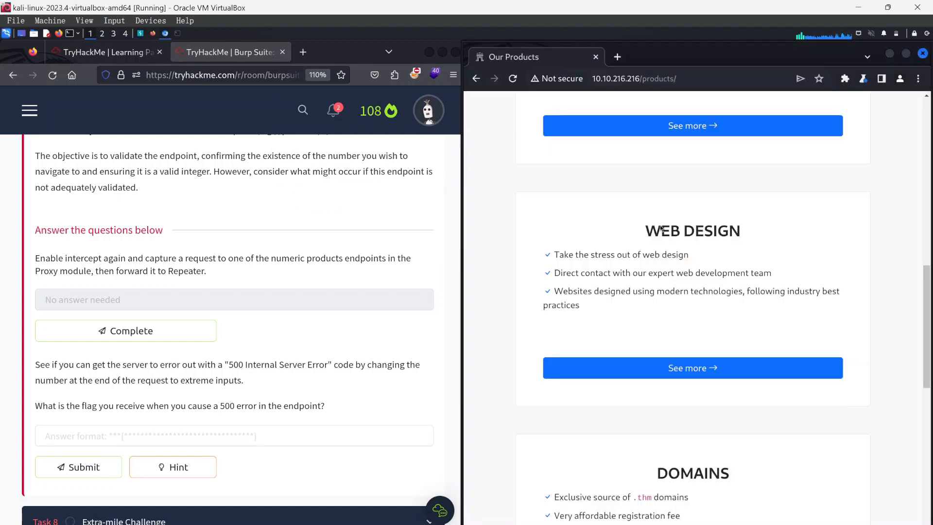
left_click(706, 369)
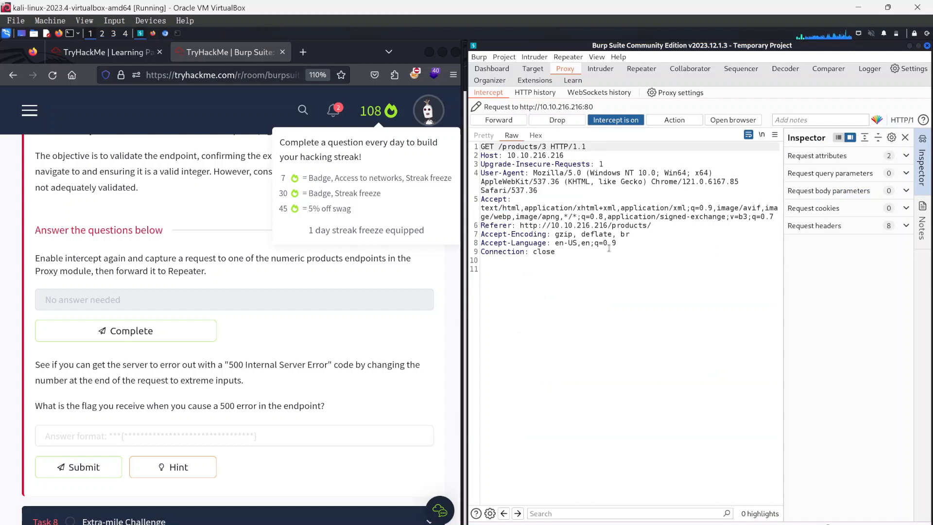
Pass the captured /products/3 request to Repeater and send it, and mark Task 7's capture question as complete.
right_click(560, 208)
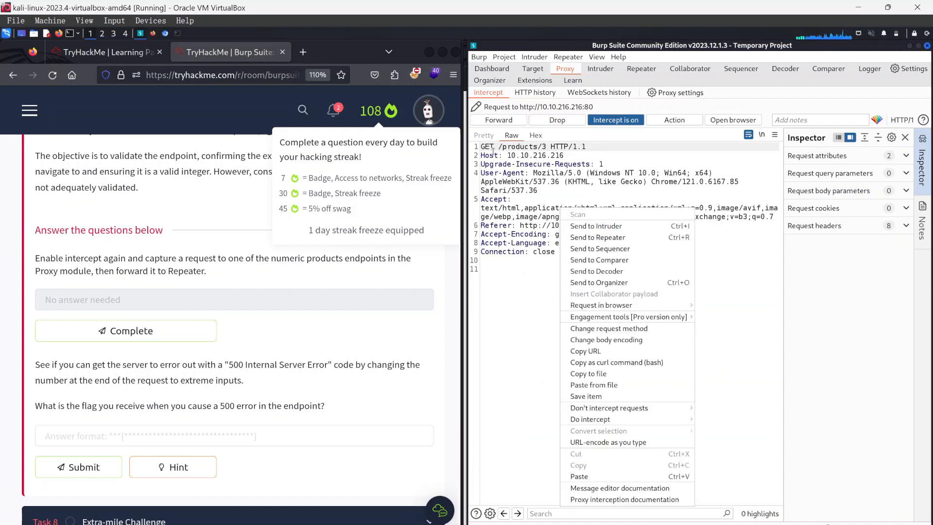
left_click(632, 238)
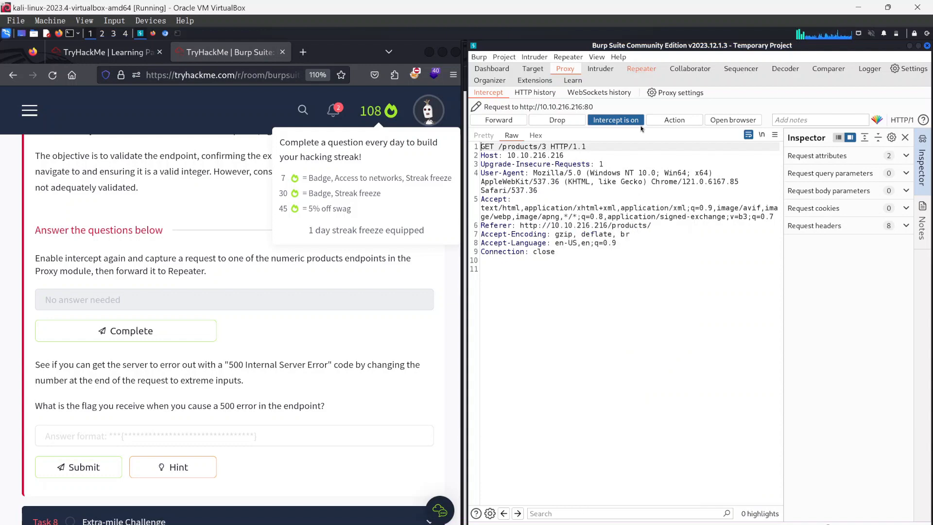
left_click(642, 70)
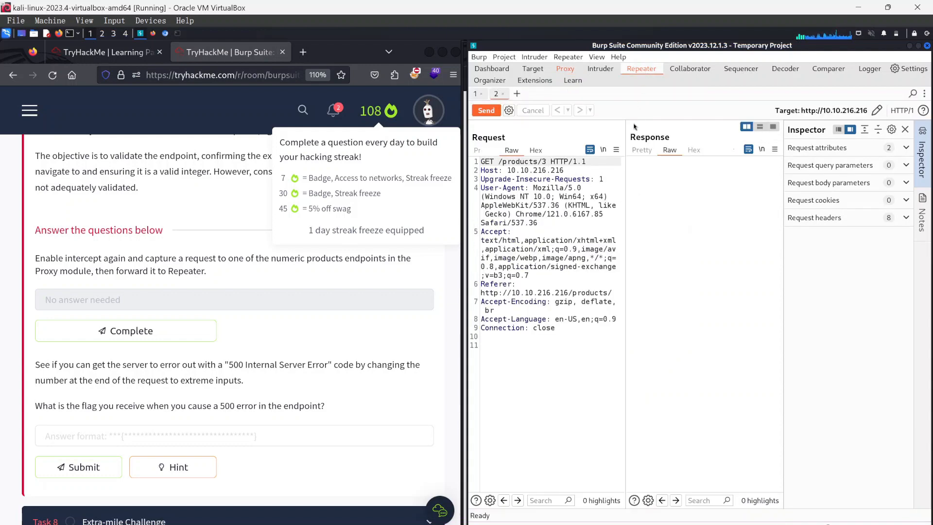
left_click(492, 112)
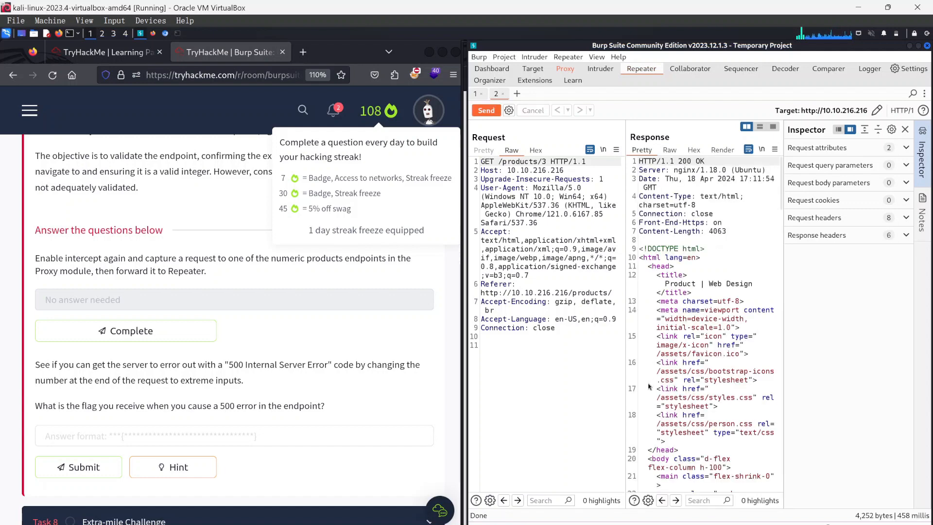
left_click(133, 335)
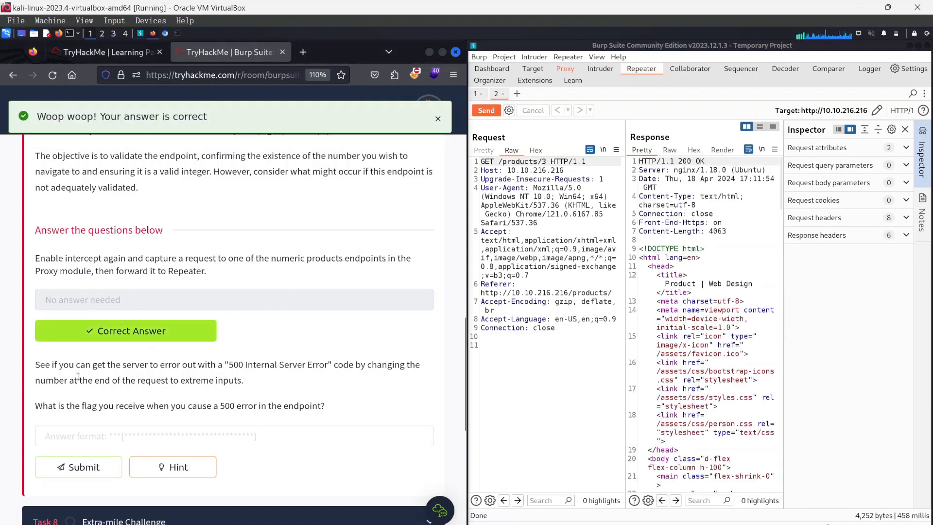
scroll(178, 377, "down", 3)
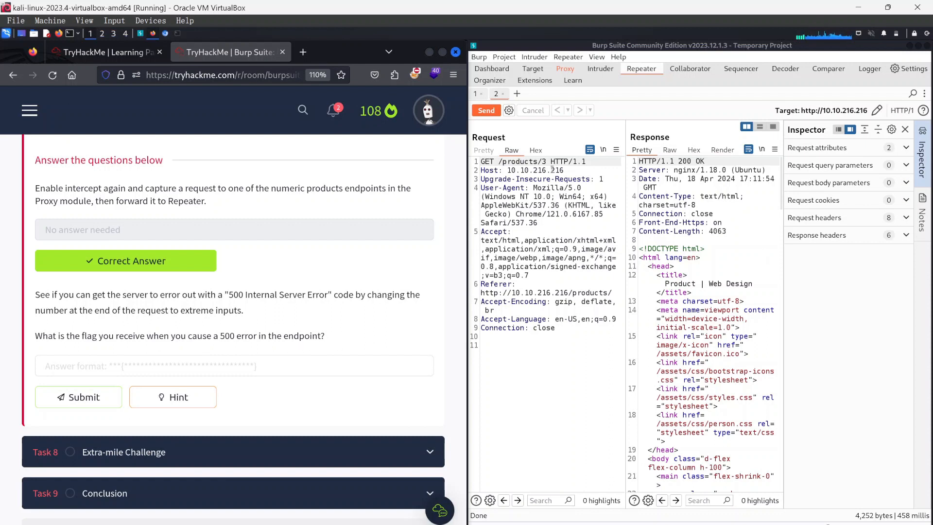
Try the product number 1000 in the request path, sending GET /products/1000.
left_click(547, 163)
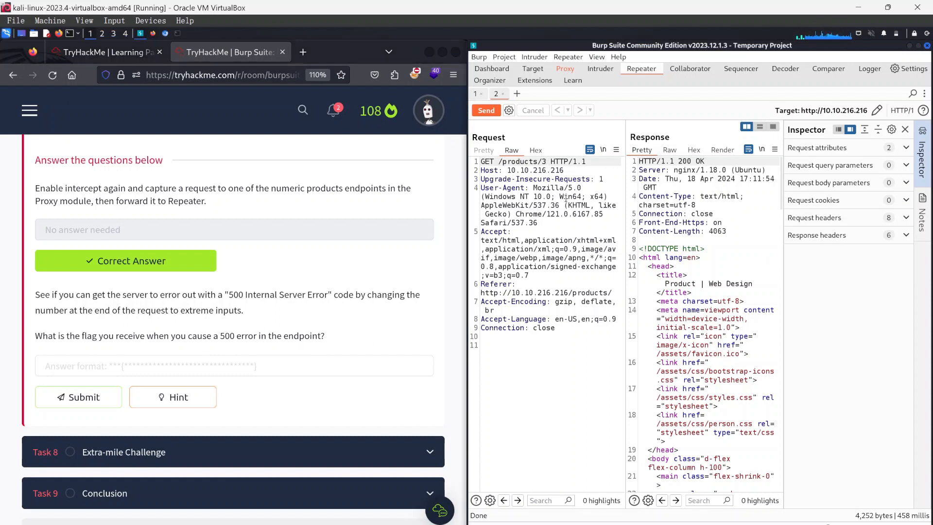
key("BackSpace")
type("1000")
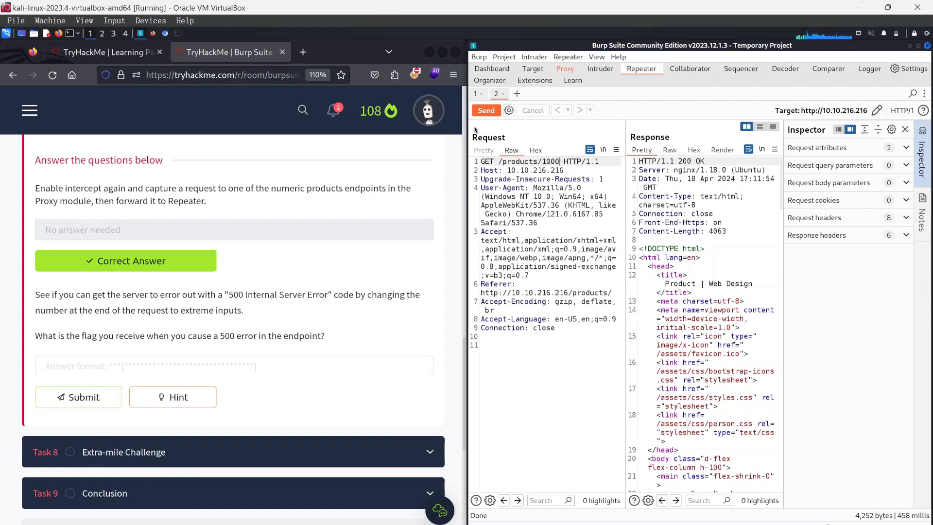
left_click(485, 110)
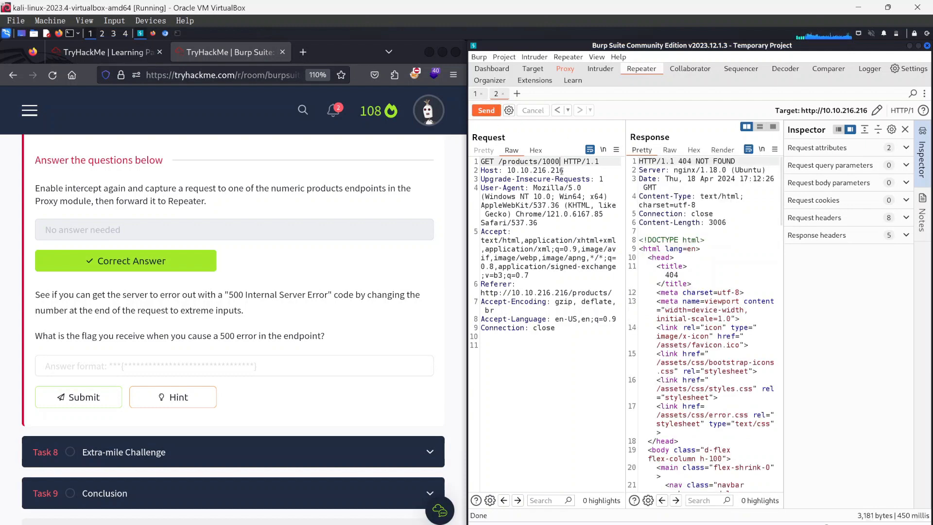
Replace the product number in the request path with 5000 and send the request.
key("BackSpace")
key("BackSpace")
key("BackSpace")
key("BackSpace")
type("5000")
left_click(493, 113)
Try 0 as the product number in the request path and send the request.
key("BackSpace")
key("BackSpace")
key("BackSpace")
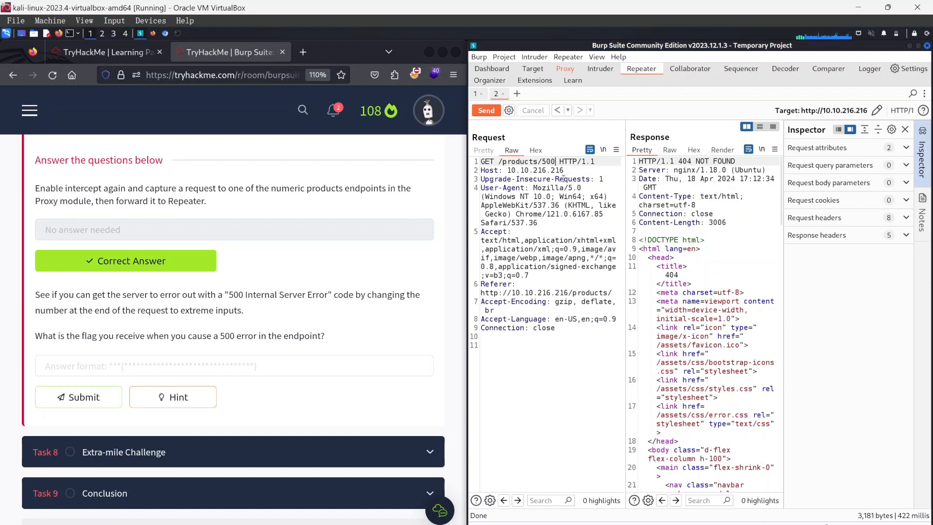
key("BackSpace")
type("0")
left_click(490, 112)
Set the product number in the request path to -1, send the request, and look through the response's HTML.
key("BackSpace")
type("-1")
left_click(483, 113)
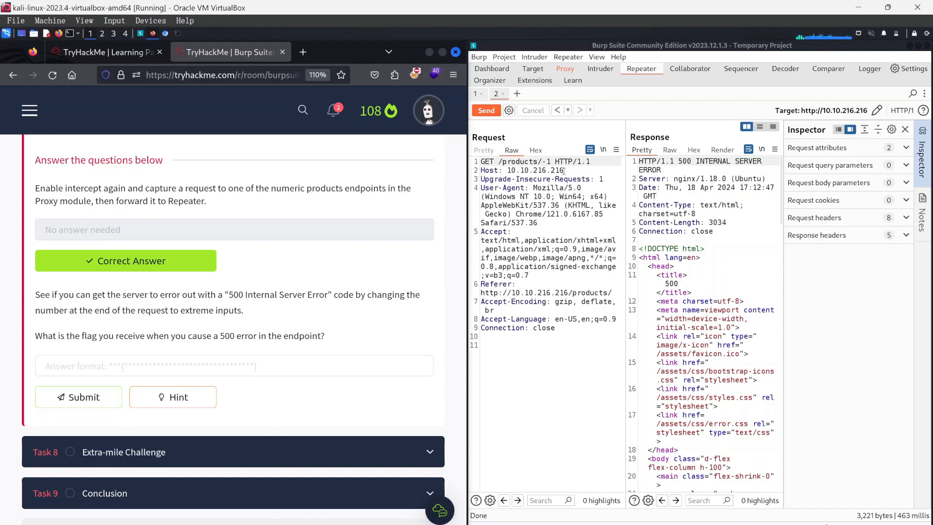
left_click(716, 250)
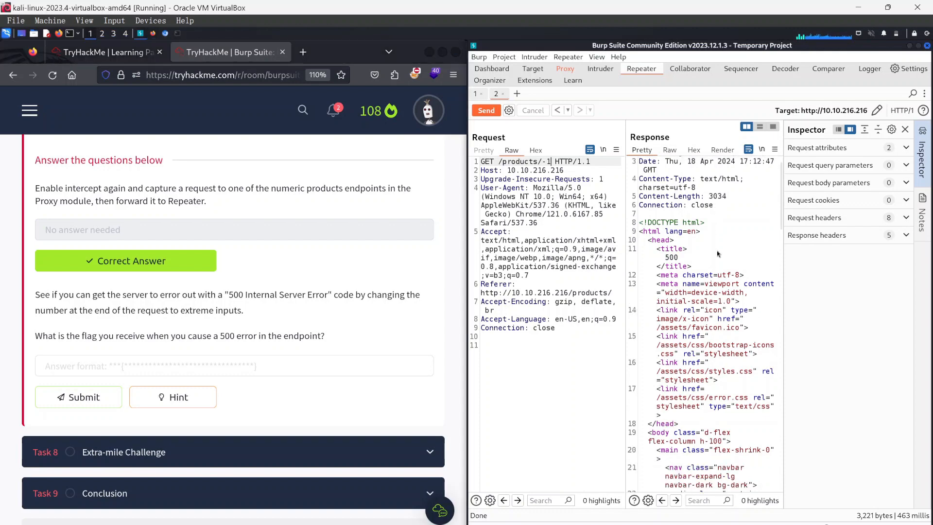
Find the flag in the code block of the /products/-1 response's HTML and copy it.
scroll(716, 250, "down", 9)
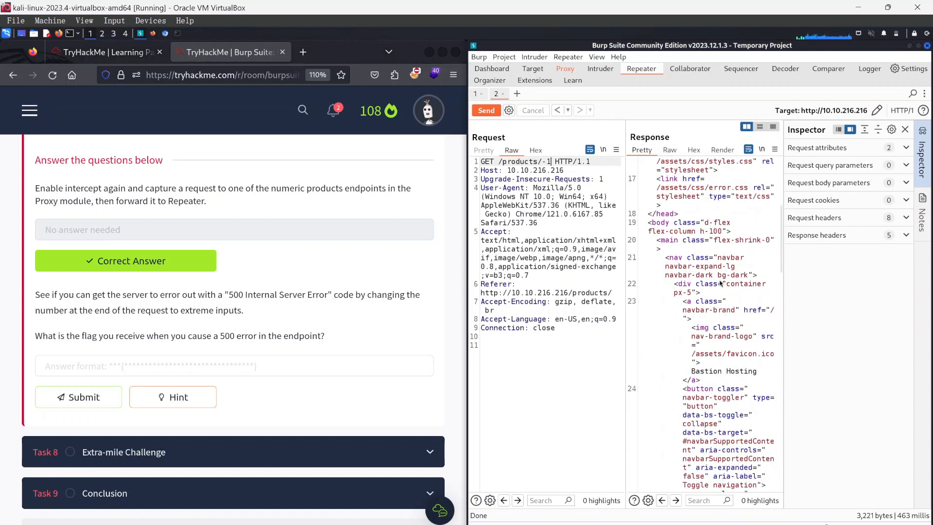
scroll(720, 284, "down", 10)
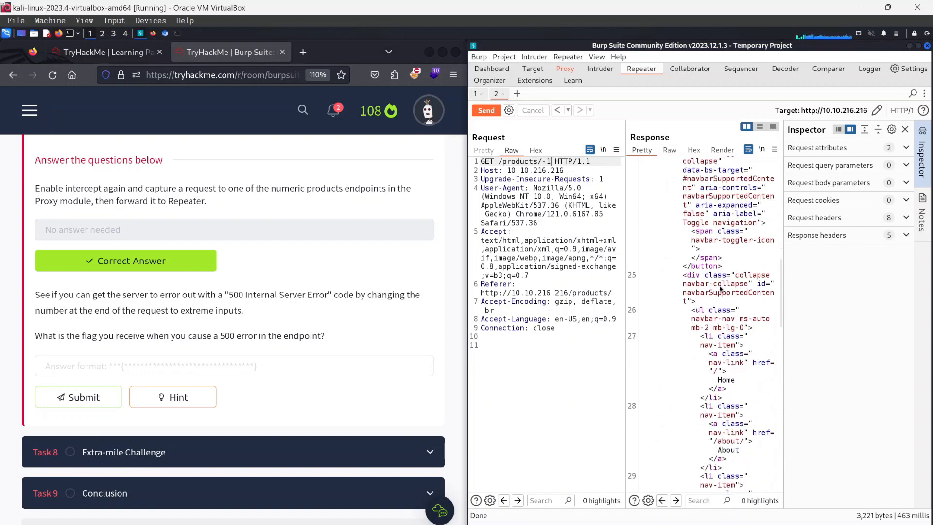
scroll(720, 289, "down", 13)
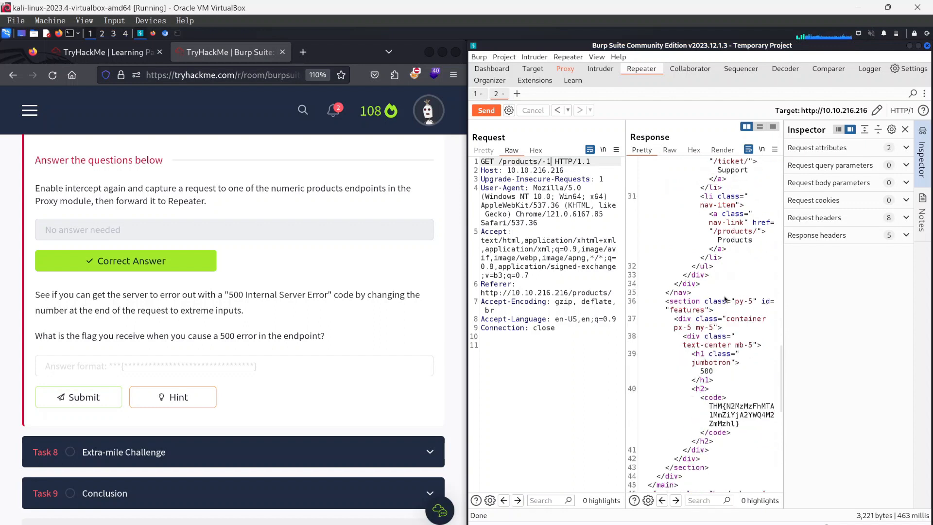
scroll(725, 299, "down", 3)
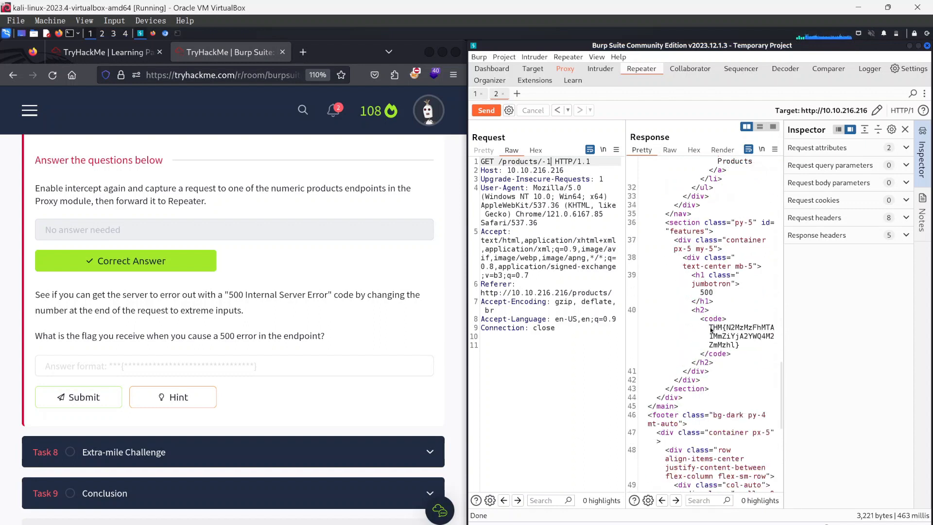
left_click_drag(710, 329, 739, 346)
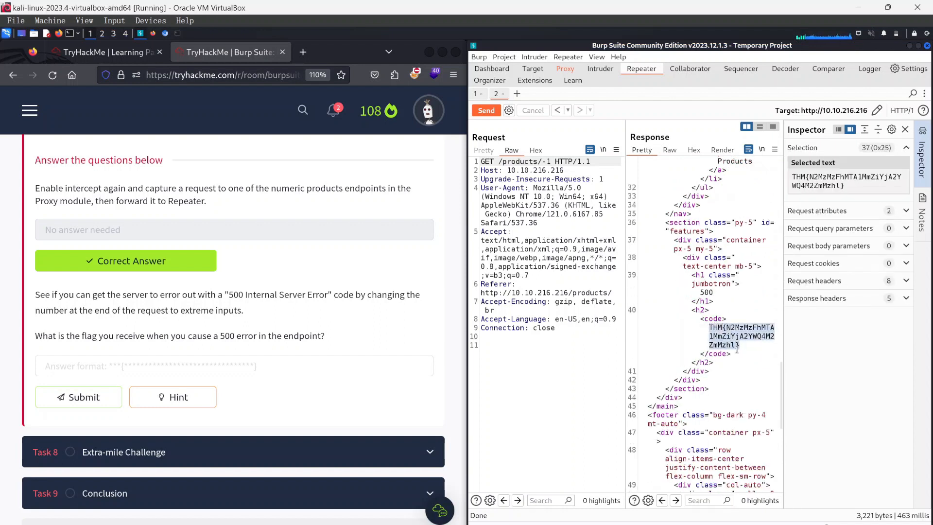
right_click(734, 346)
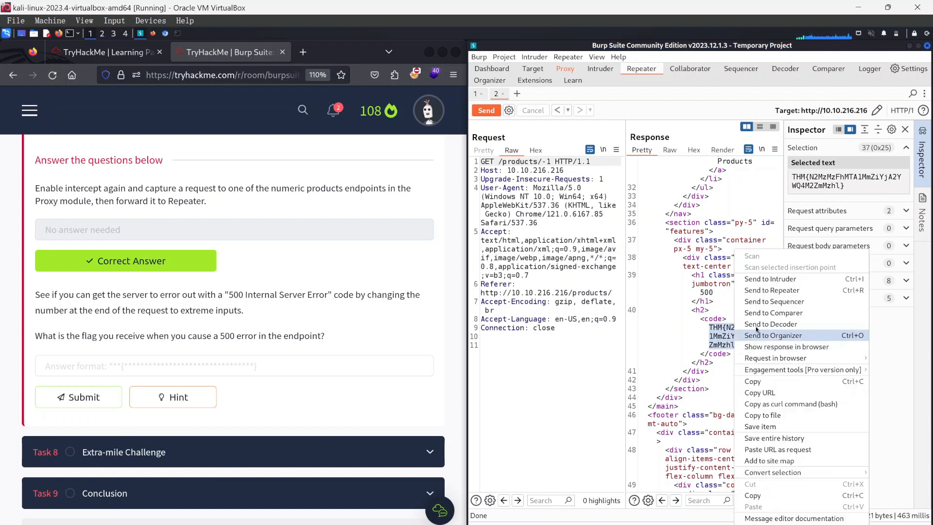
left_click(757, 382)
Paste the copied flag as the answer to Task 7's 500 error question and submit it.
left_click(76, 368)
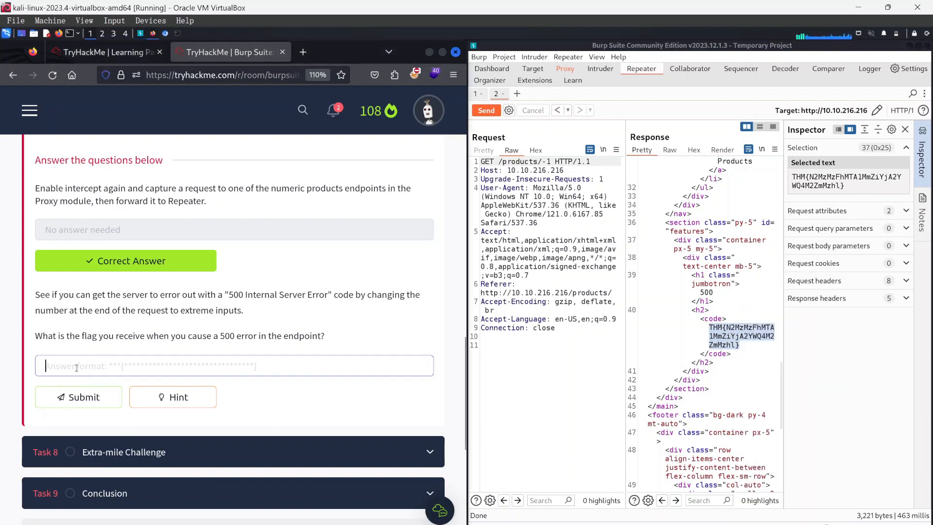
key("ctrl+v")
left_click(97, 399)
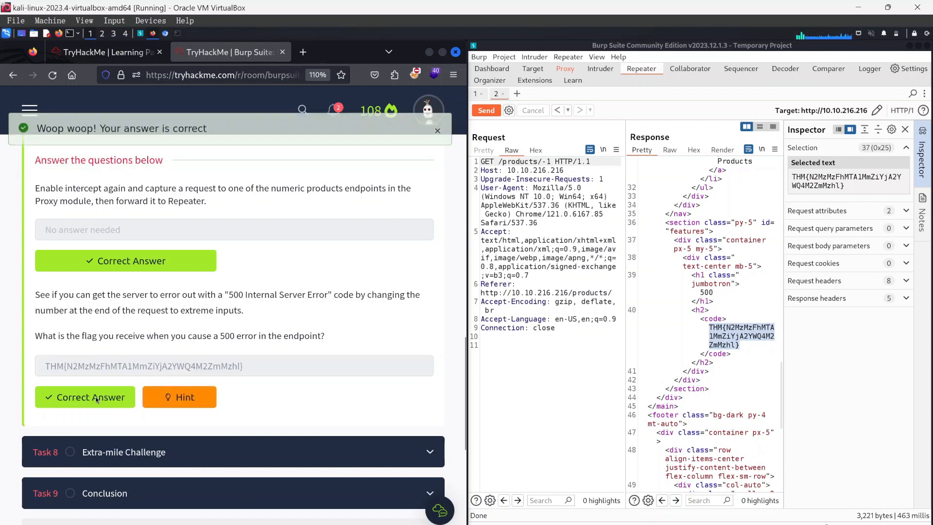
Open Task 8, Extra-mile Challenge, and read its prerequisite knowledge, challenge objective and the start of the walkthrough.
scroll(142, 377, "down", 2)
left_click(142, 377)
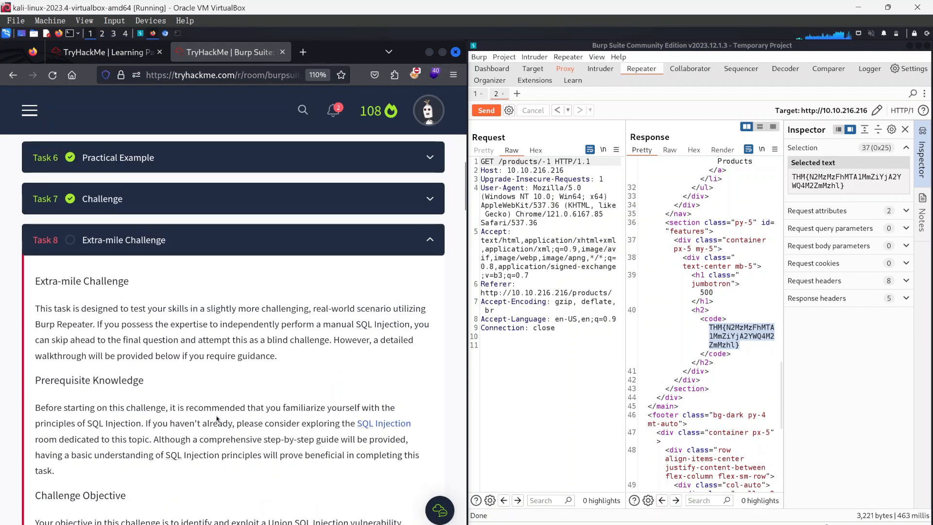
scroll(163, 313, "down", 2)
scroll(162, 315, "down", 2)
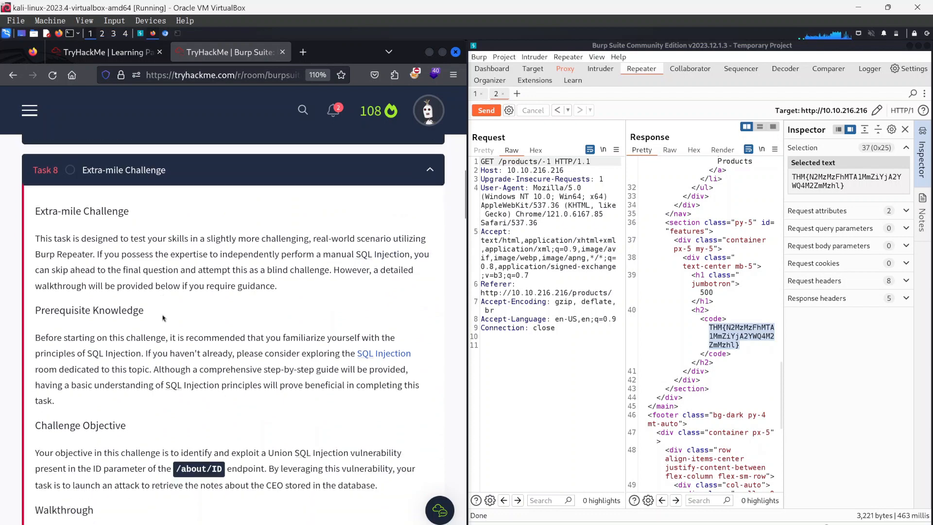
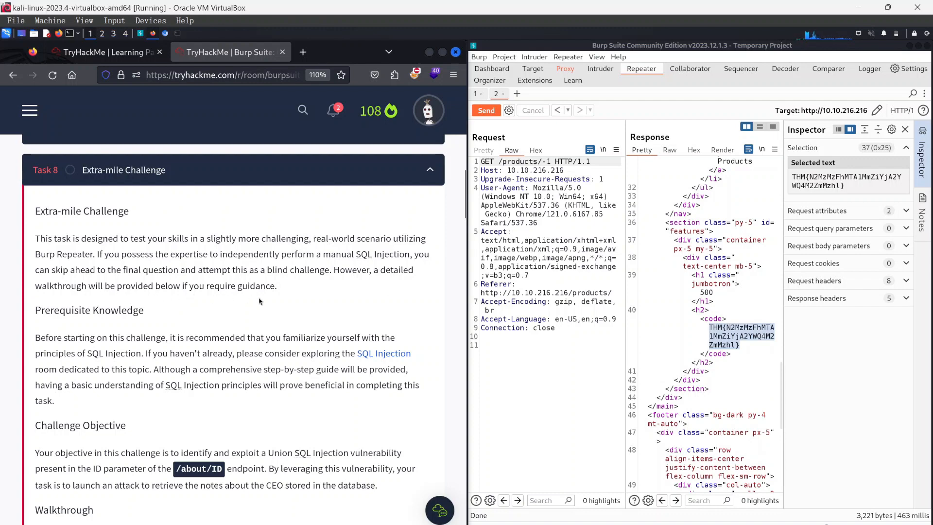
scroll(209, 294, "down", 3)
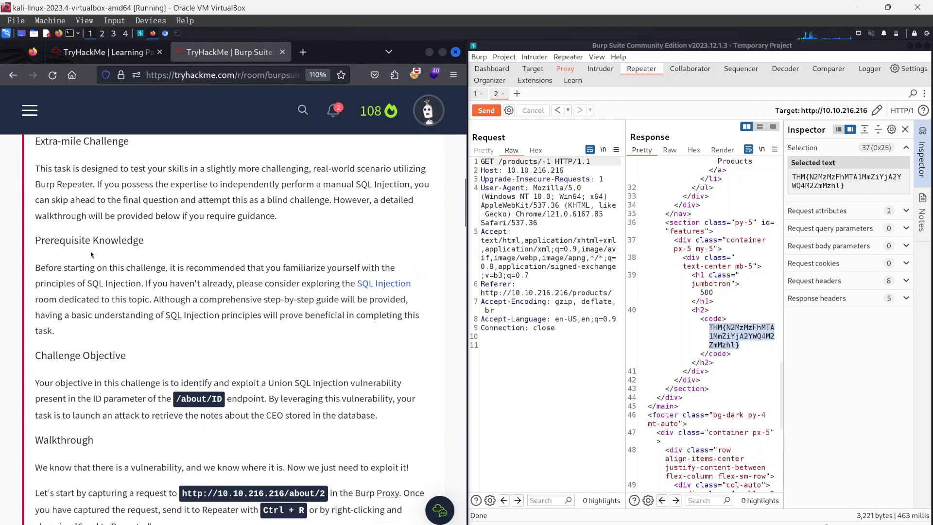
scroll(77, 246, "down", 3)
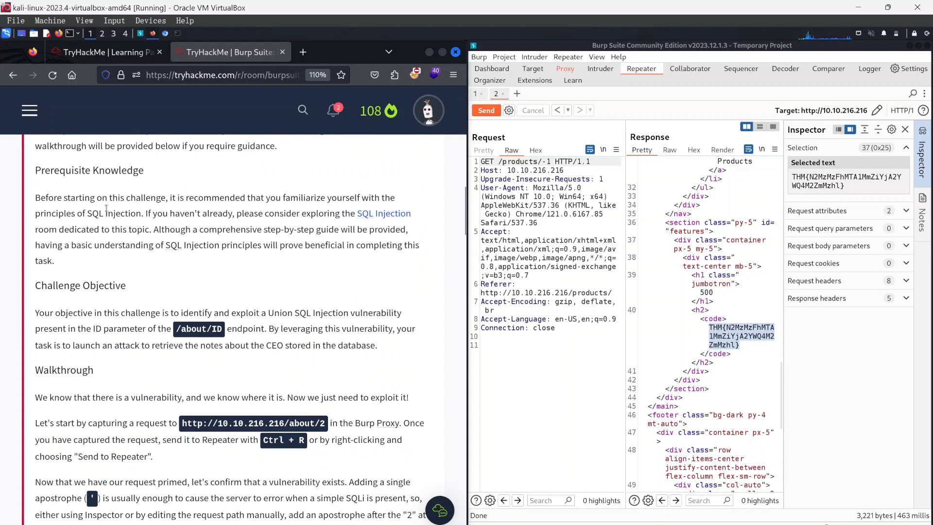
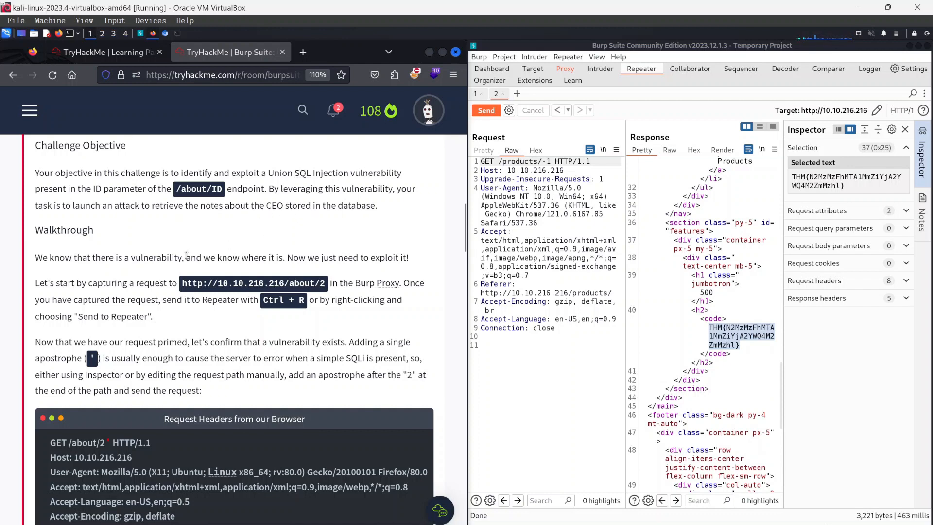
scroll(132, 257, "down", 2)
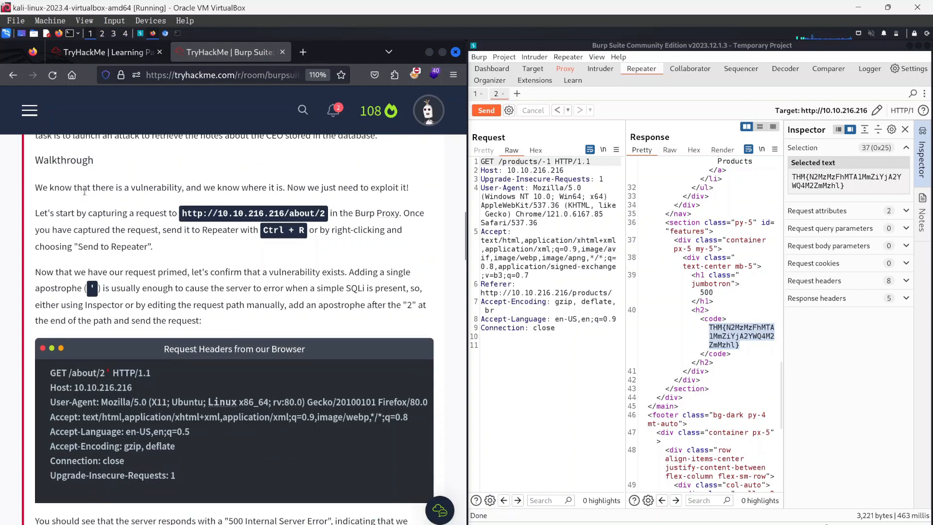
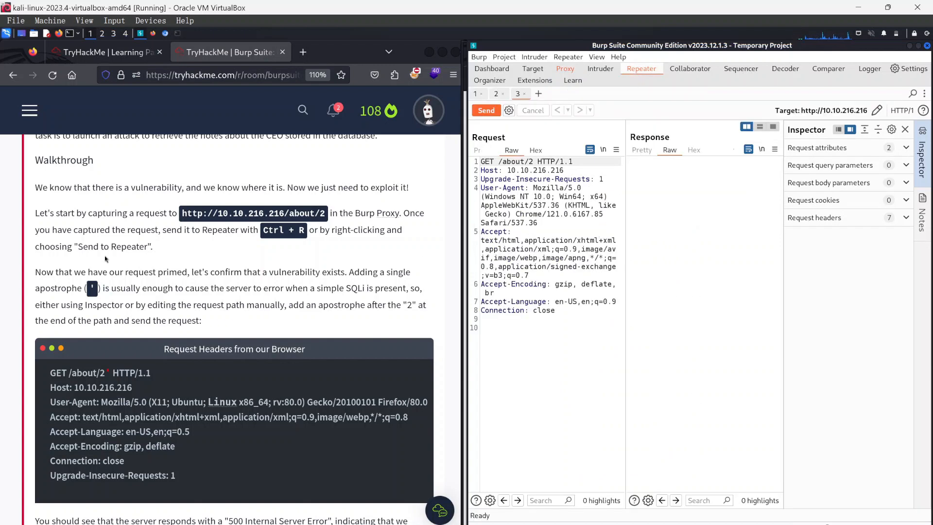
Read the walkthrough's apostrophe test and examine the /about/2' response body around line 40 for the attempted SQL query.
left_click(105, 259)
scroll(105, 259, "down", 3)
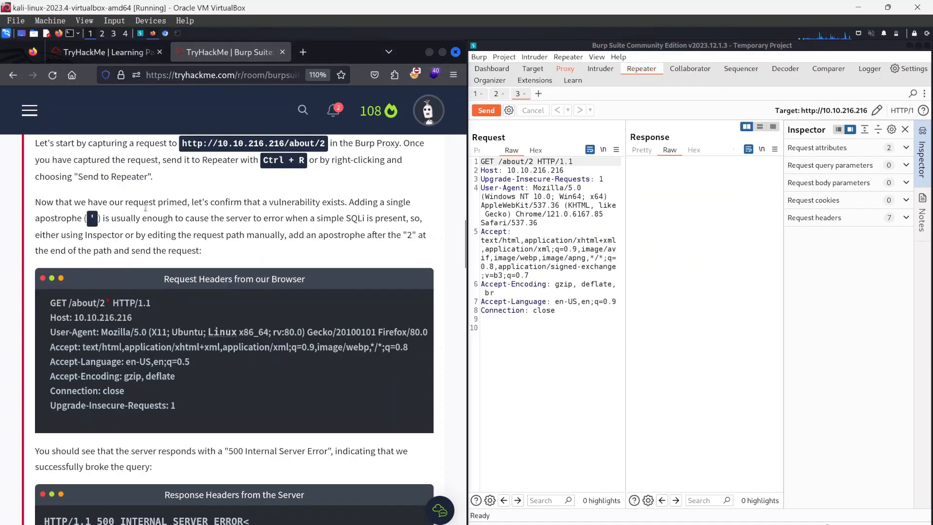
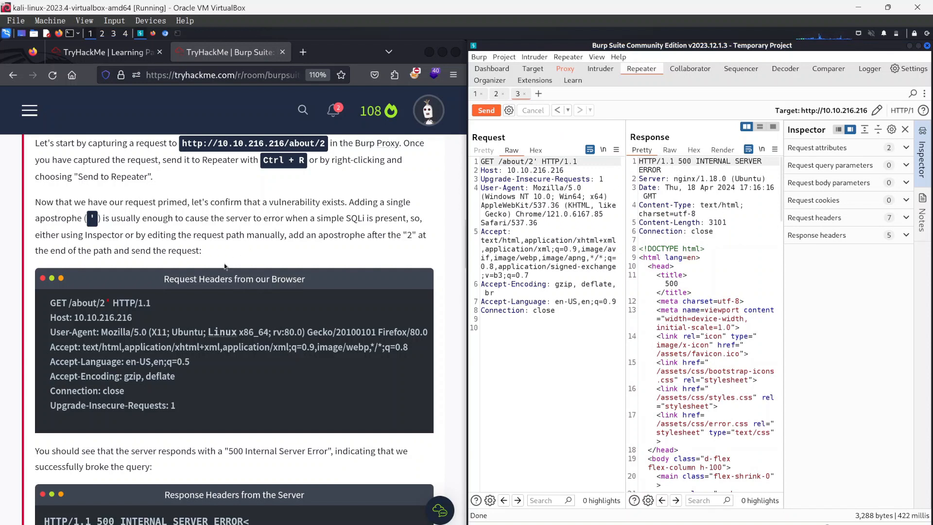
scroll(146, 291, "down", 3)
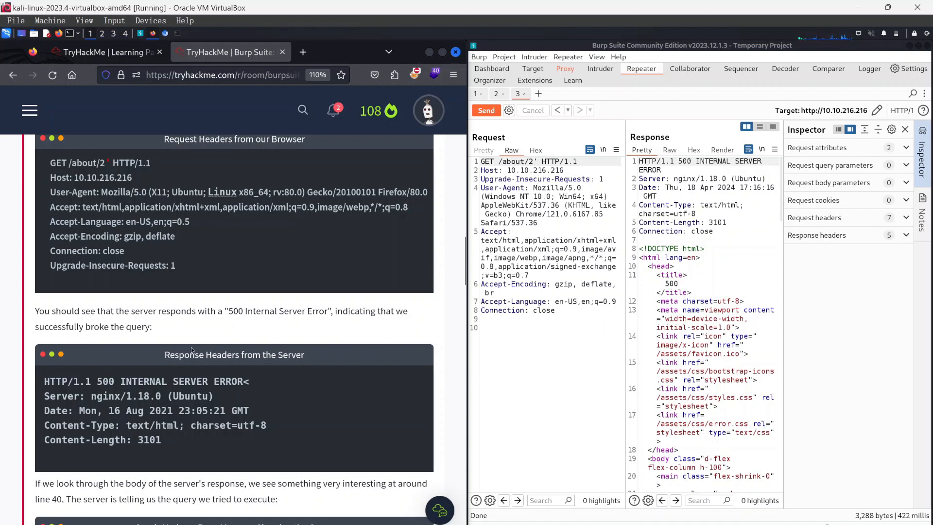
scroll(163, 345, "down", 3)
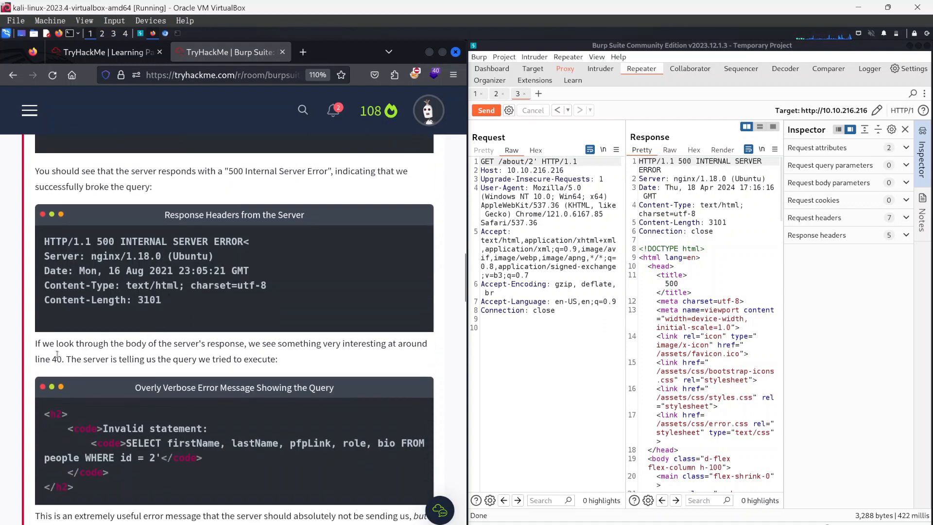
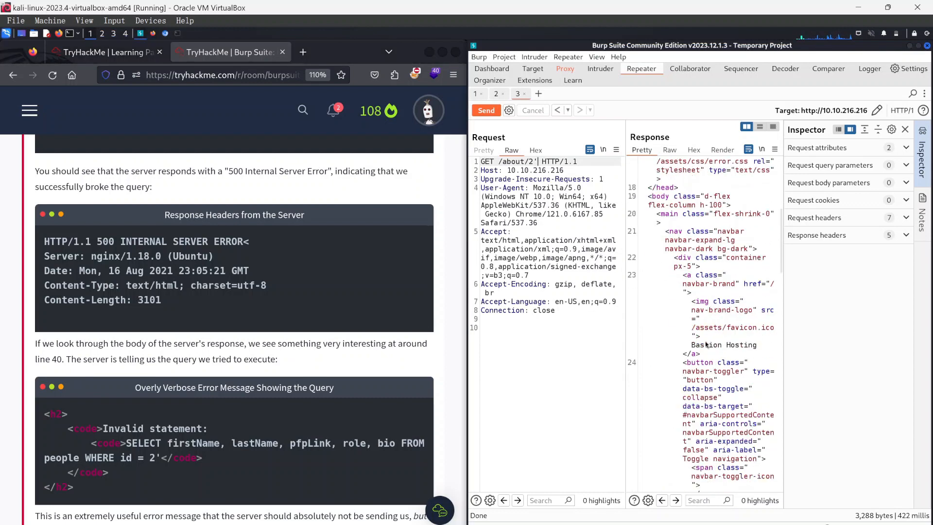
scroll(701, 360, "down", 17)
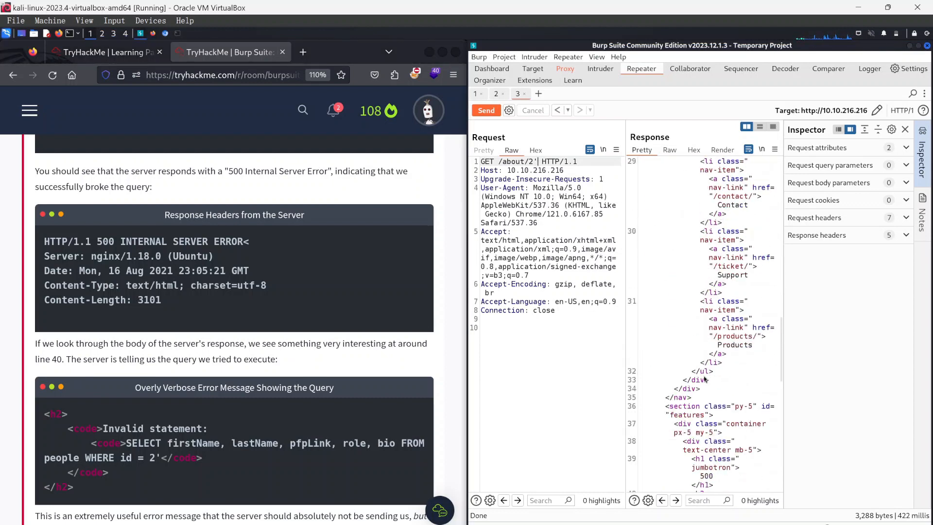
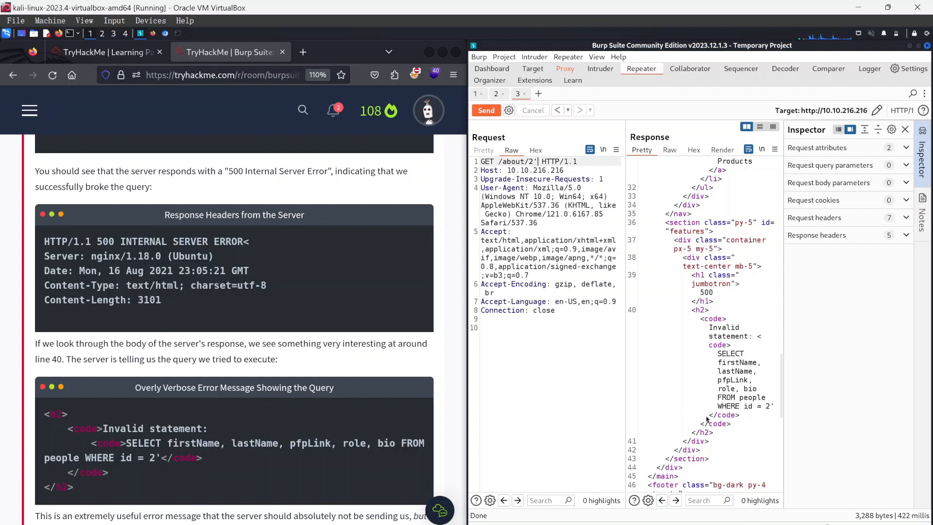
scroll(171, 330, "down", 2)
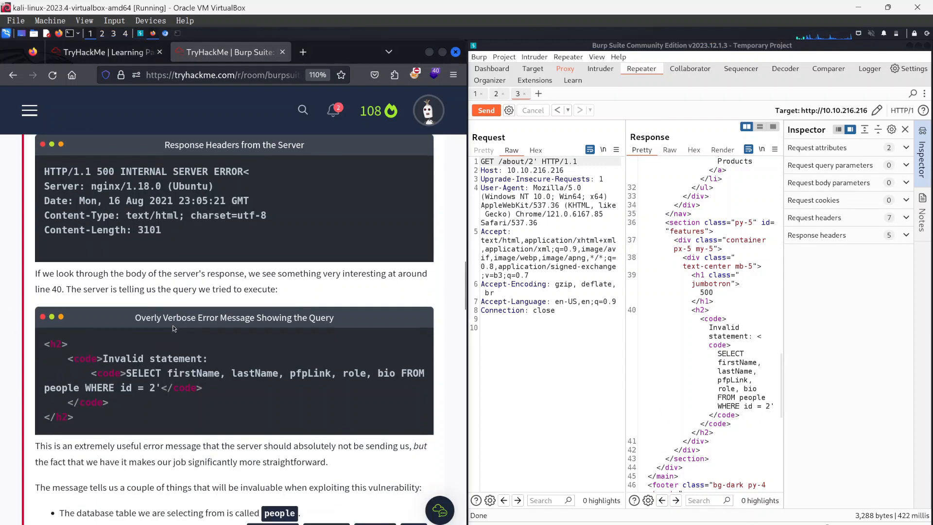
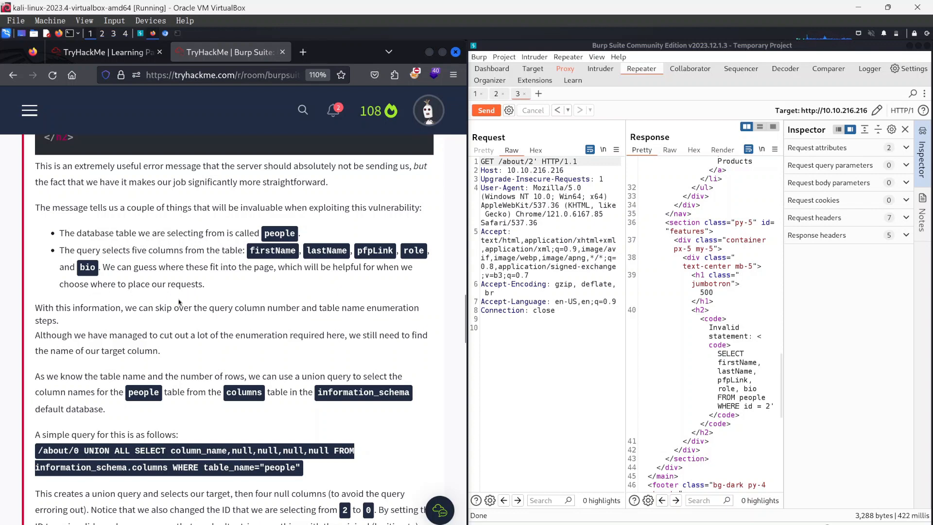
Read the walkthrough's union query instructions for listing the people table's column names, including the group_concat() version.
scroll(46, 292, "down", 3)
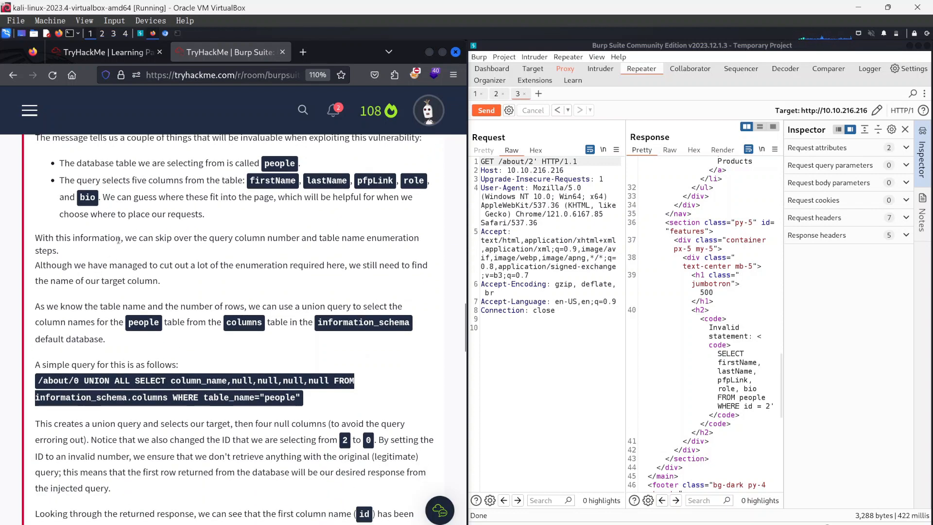
scroll(118, 240, "down", 3)
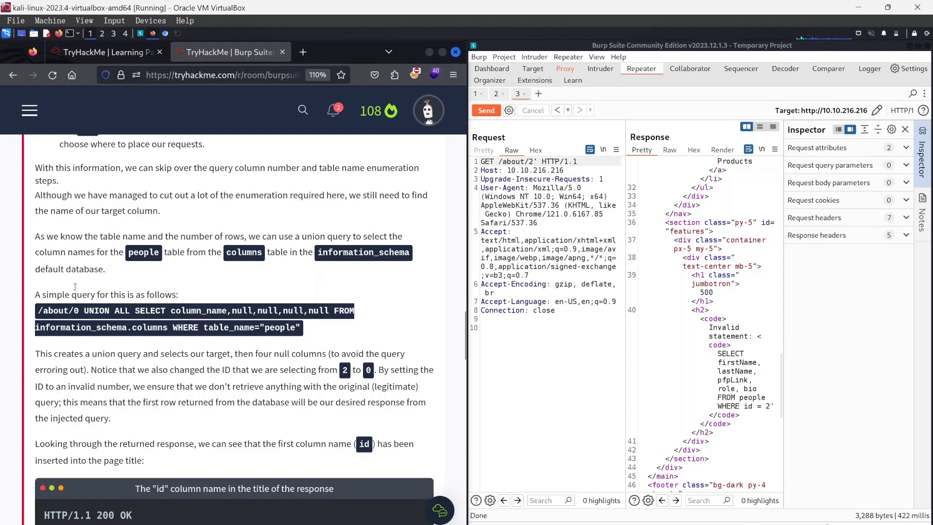
scroll(181, 306, "down", 3)
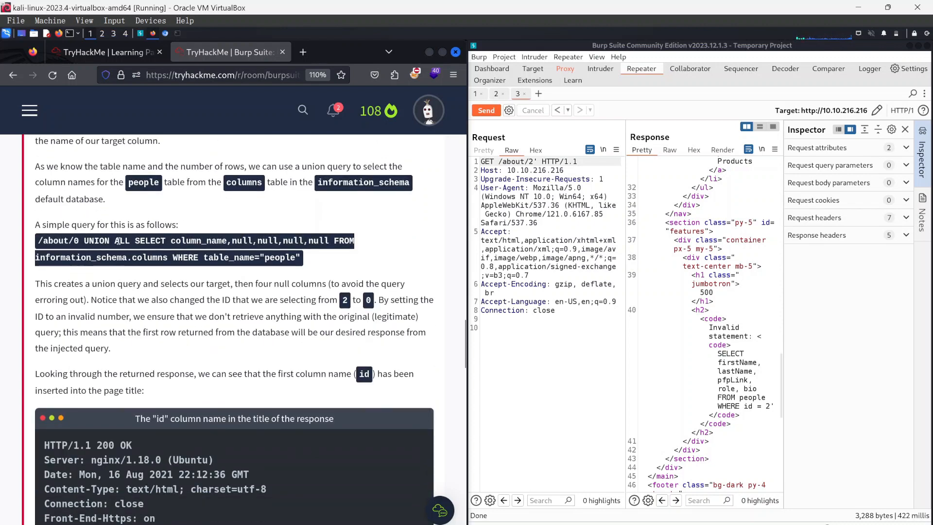
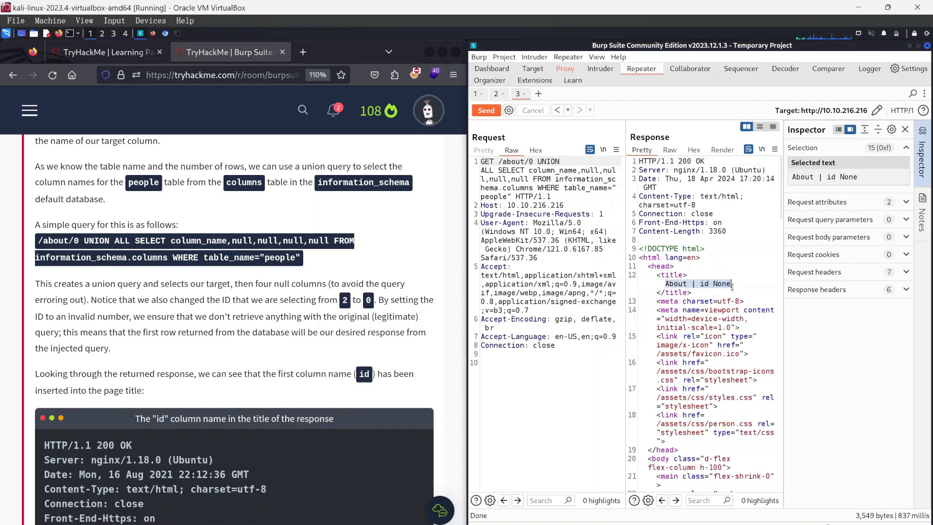
left_click(26, 221)
scroll(26, 221, "down", 2)
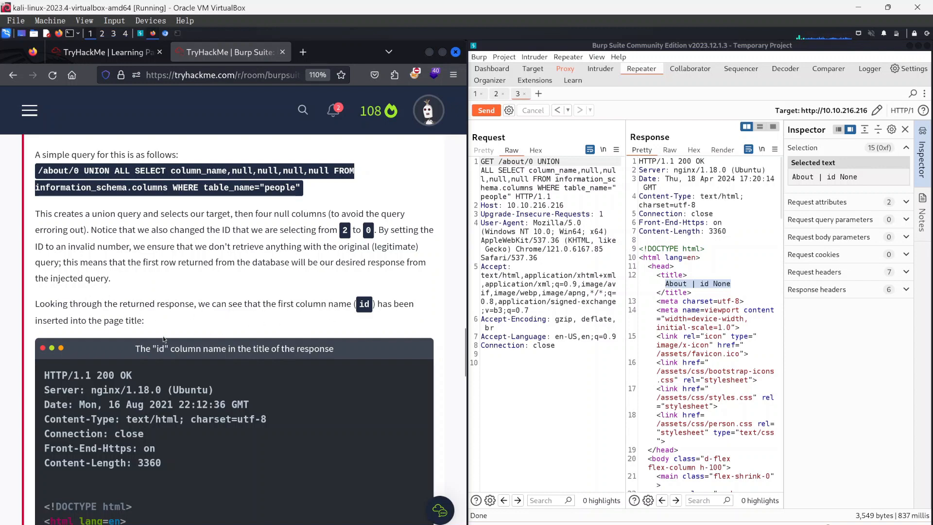
scroll(198, 336, "down", 2)
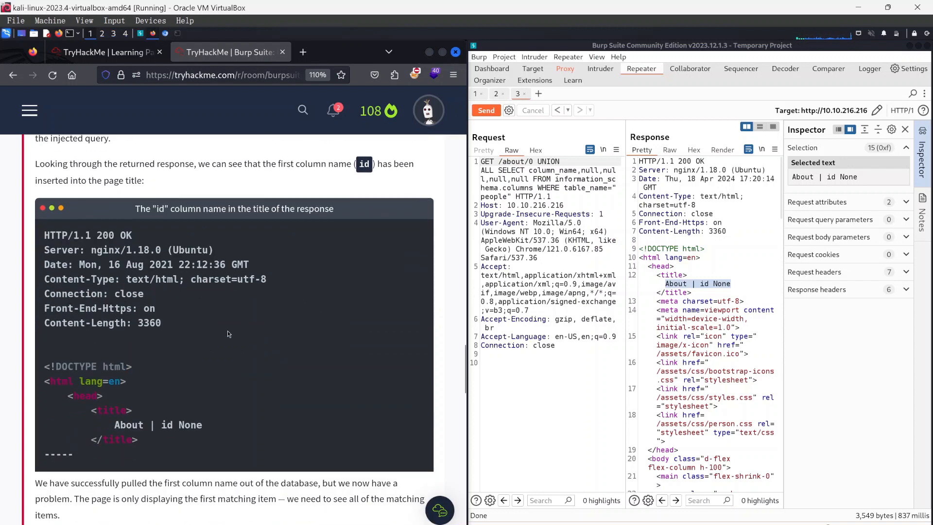
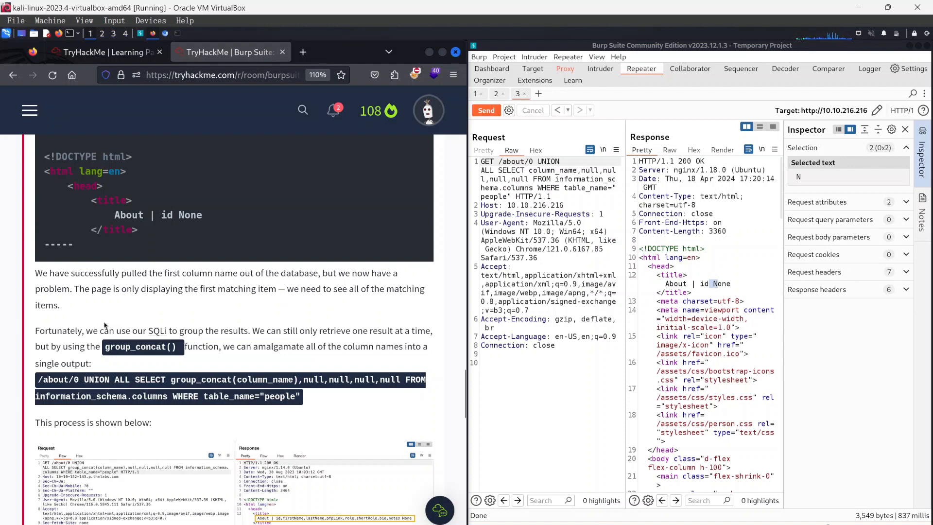
scroll(130, 344, "down", 3)
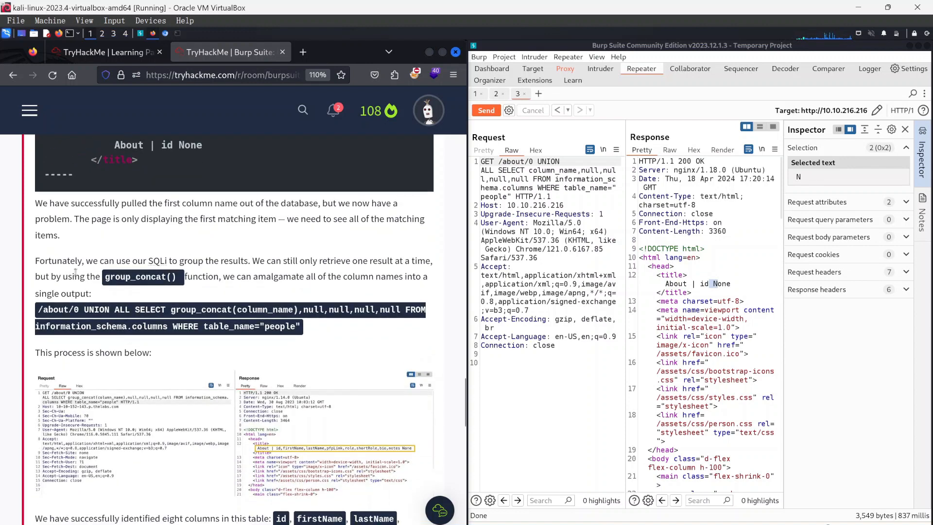
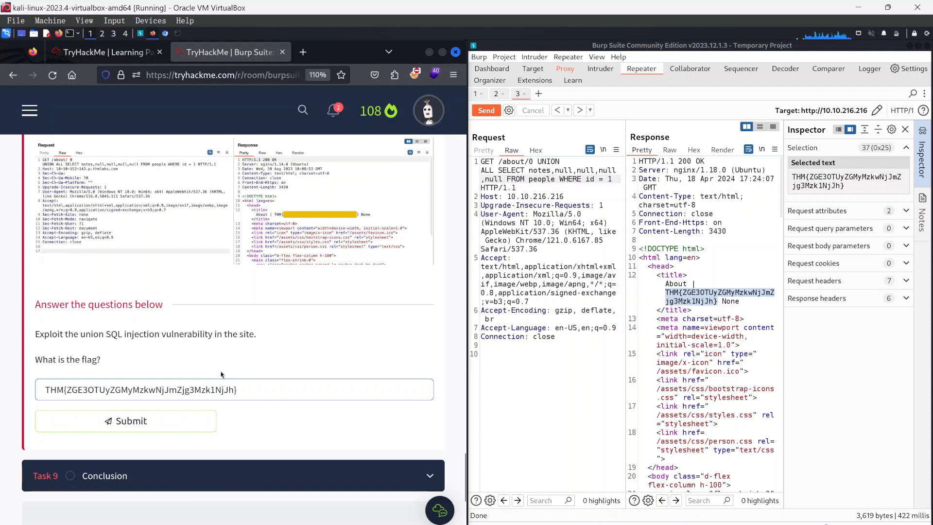
Submit the flag entered for Task 8, then open Task 9, Conclusion, and go to its completion question.
left_click(160, 423)
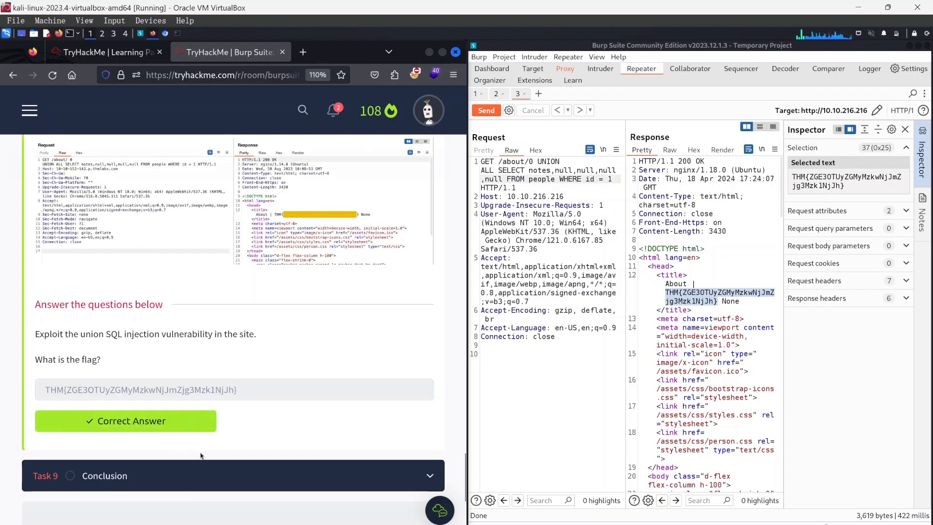
left_click(149, 475)
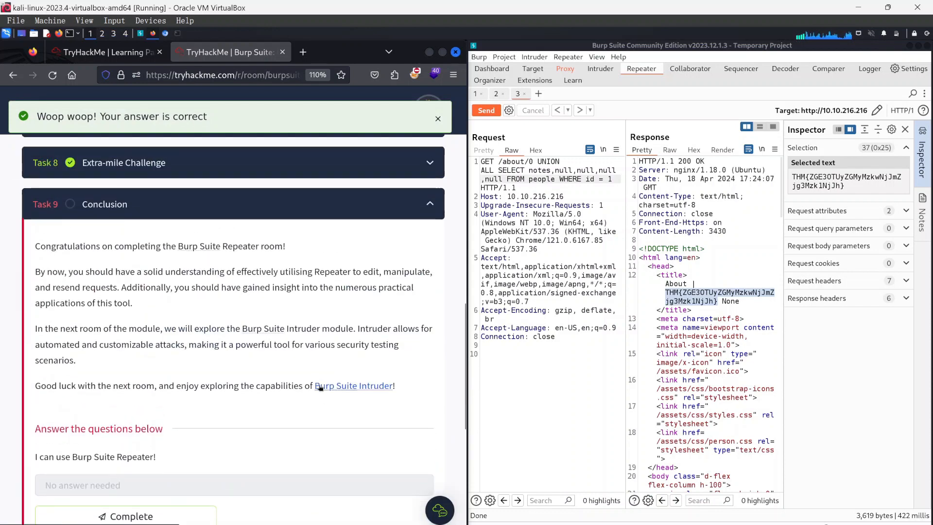
scroll(307, 368, "down", 2)
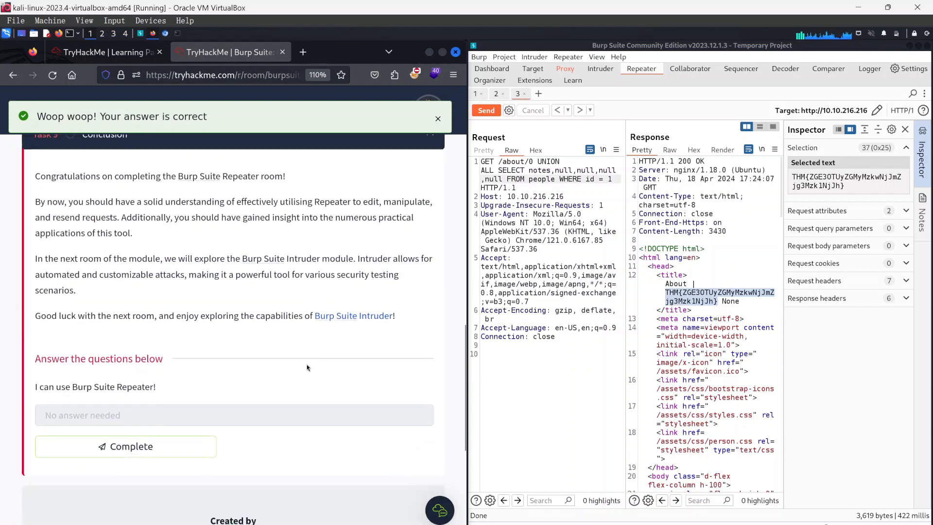